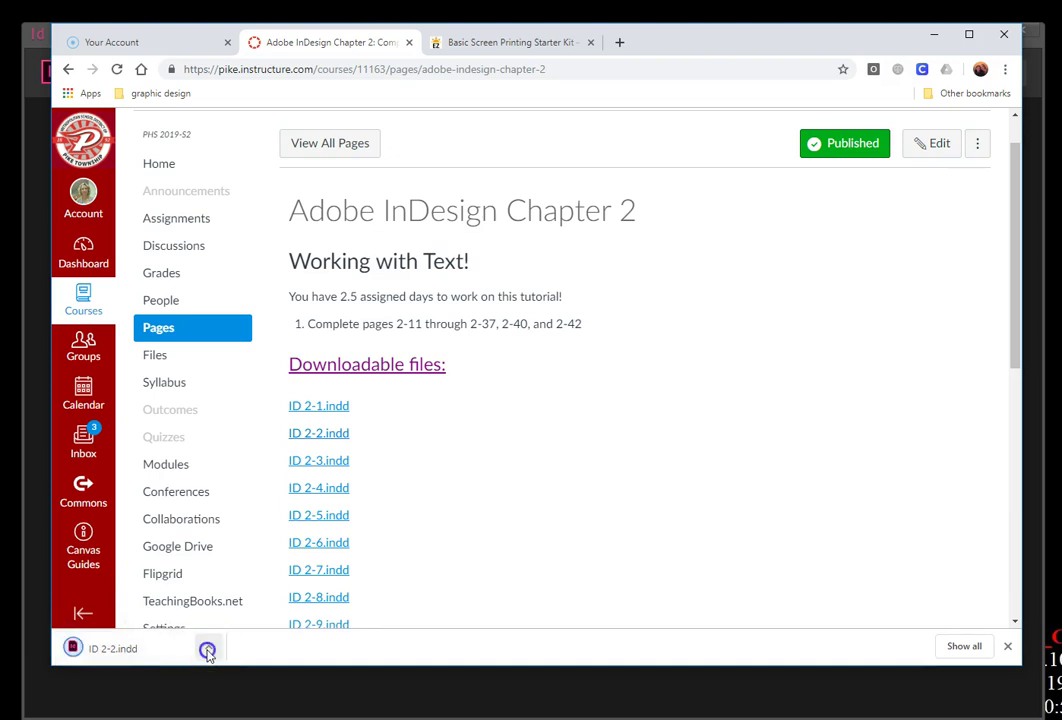
# - Open the downloaded ID 2-2.indd file from Chrome's download bar
pyautogui.click(230, 550)
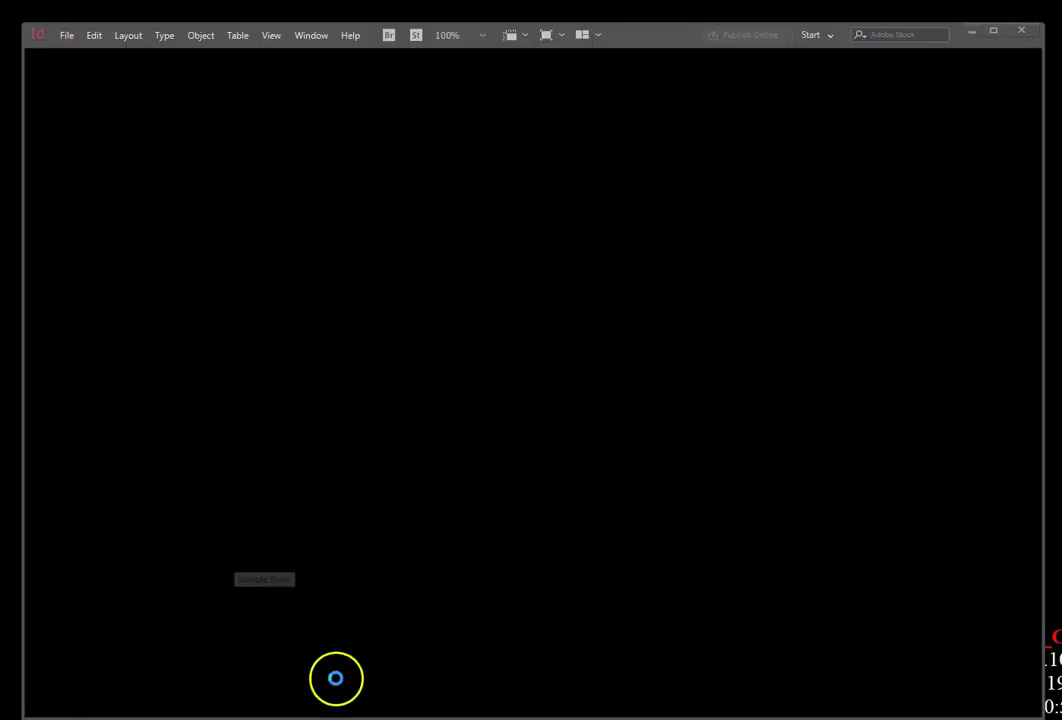
# - Save the menu as 'Jakes Diner' in the Adobe InDesign Chapter 2 folder
pyautogui.click(66, 35)
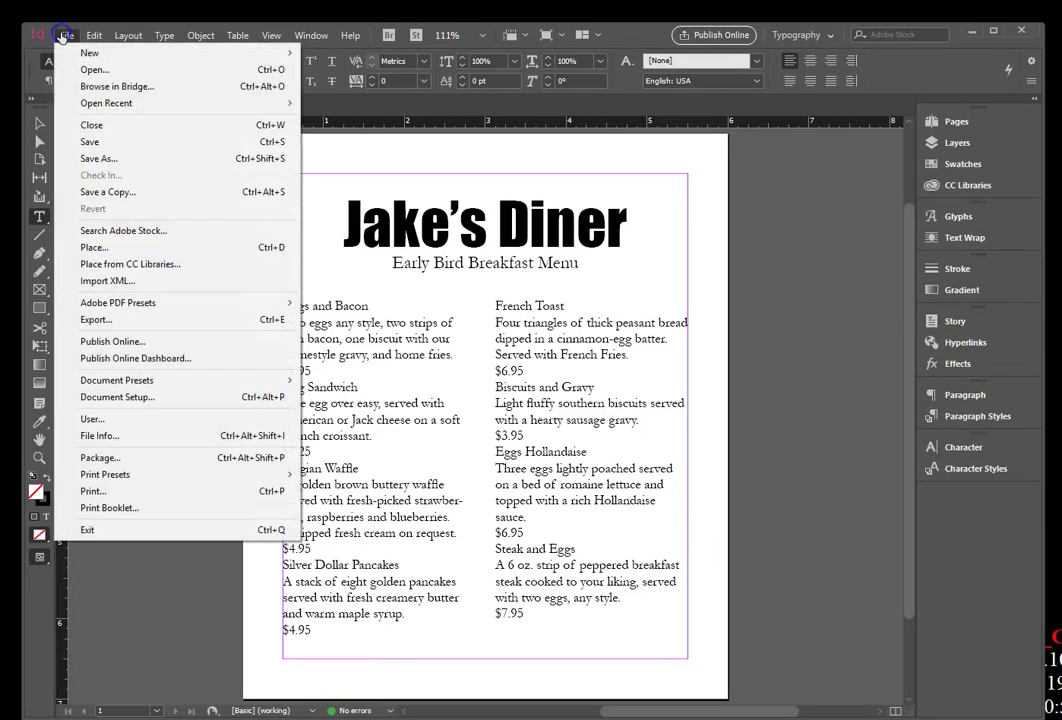
pyautogui.click(120, 158)
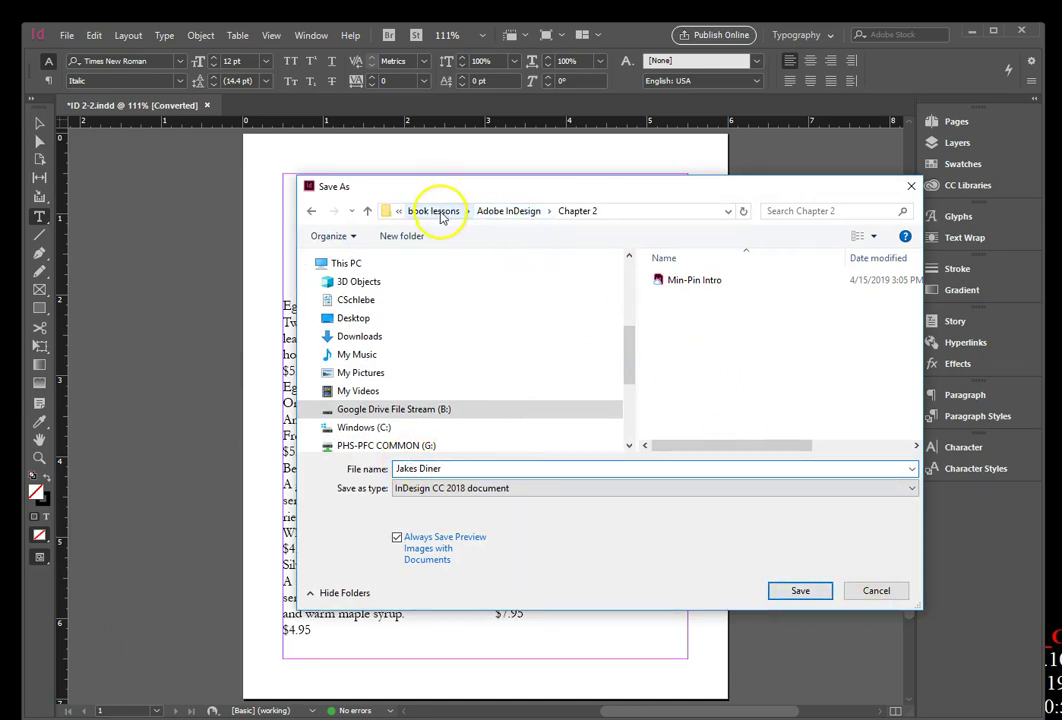
pyautogui.click(805, 591)
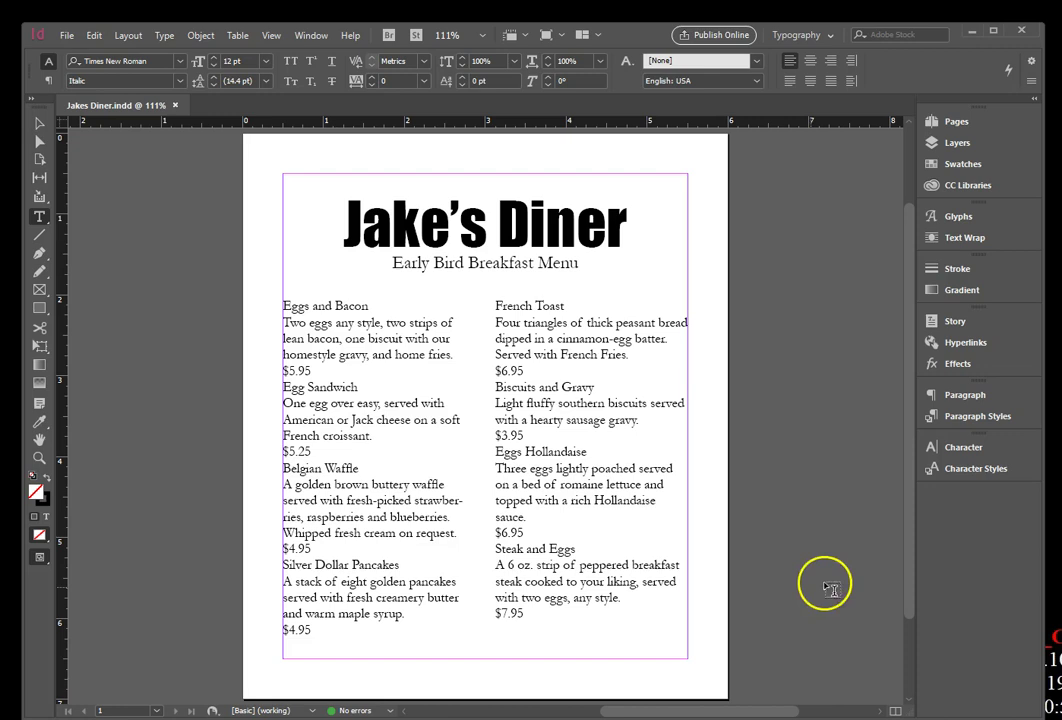
# - Start a new character style from the Character Styles panel menu
pyautogui.click(973, 469)
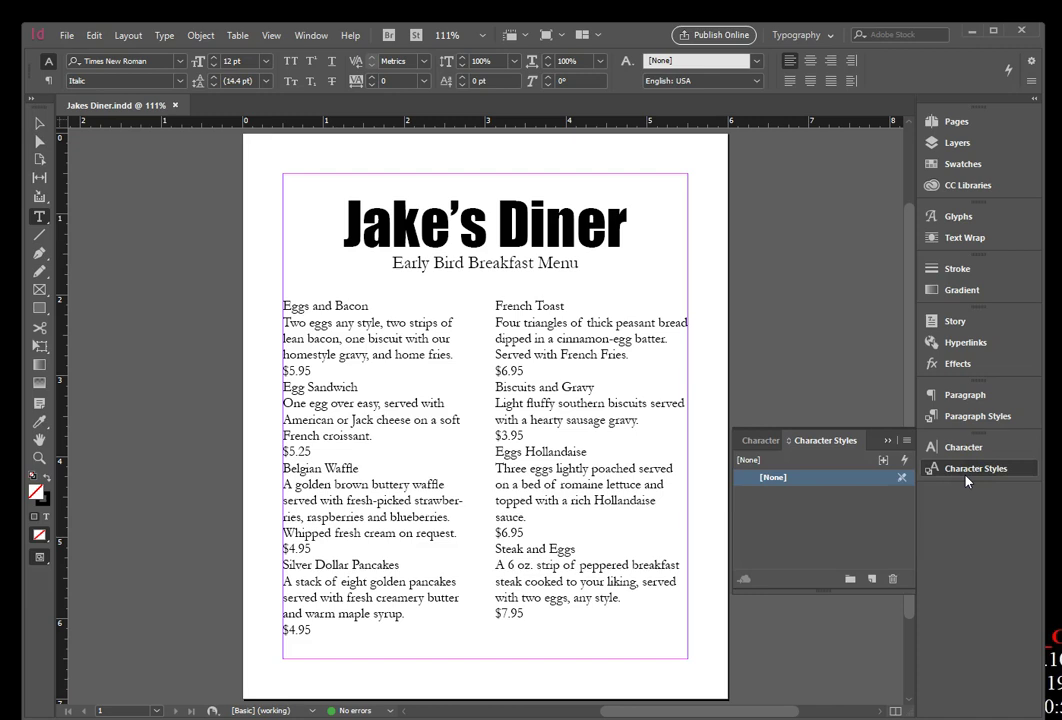
pyautogui.click(905, 441)
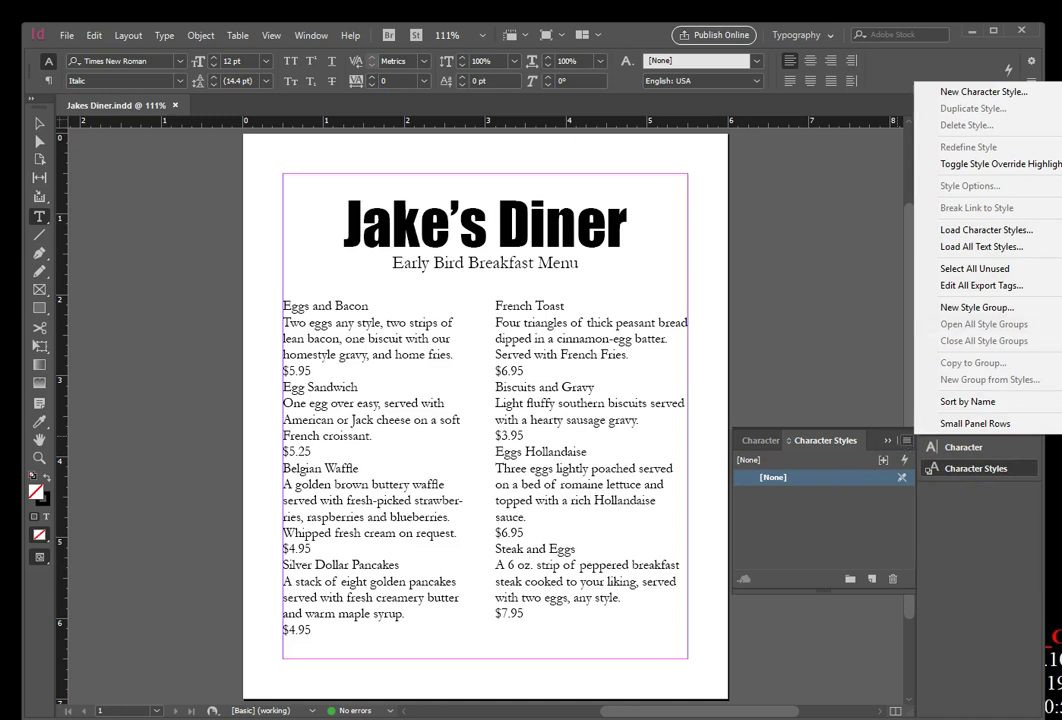
pyautogui.click(1052, 91)
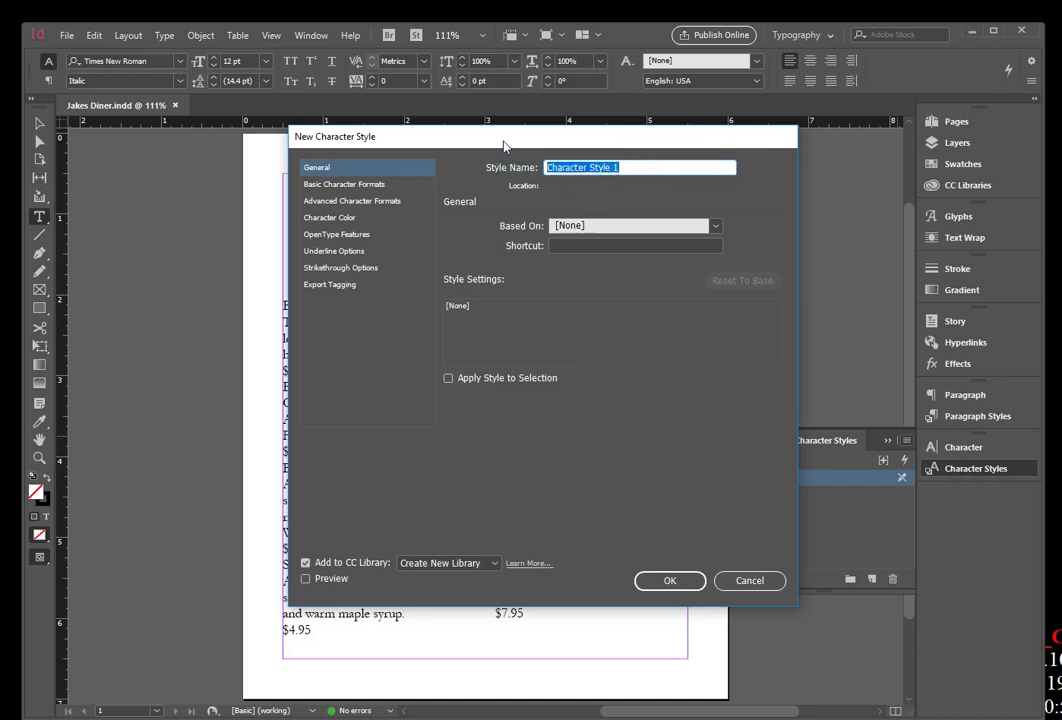
# - Name the style 'dishes' and give it Impact Regular, 14 pt, with 16 pt leading
pyautogui.write('dishes')
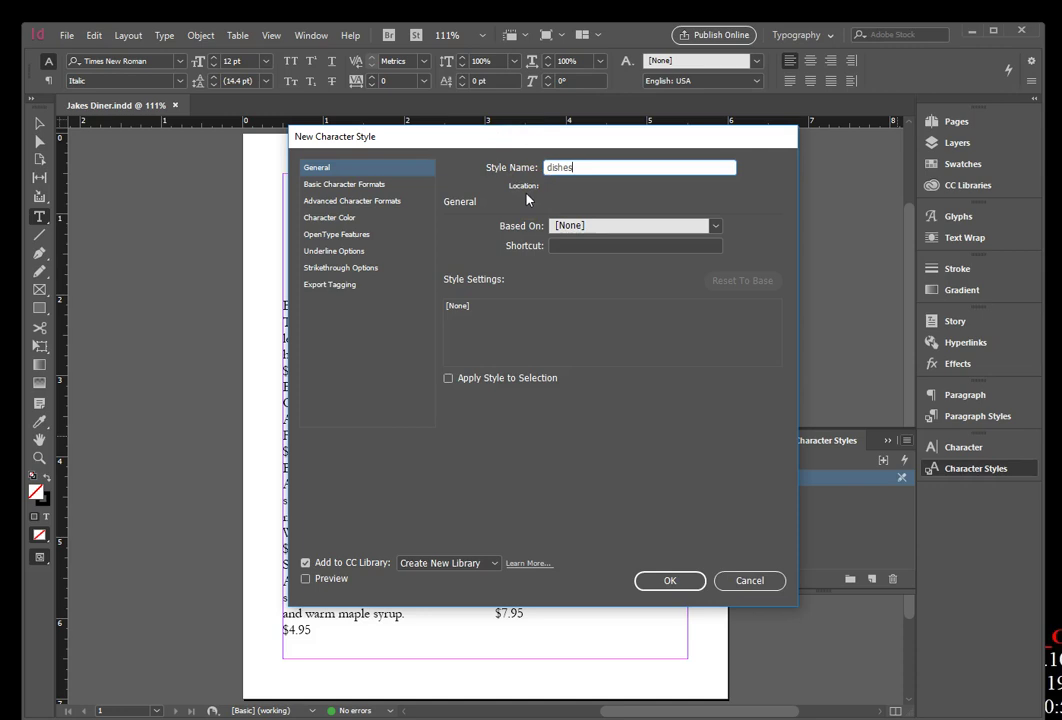
pyautogui.click(372, 185)
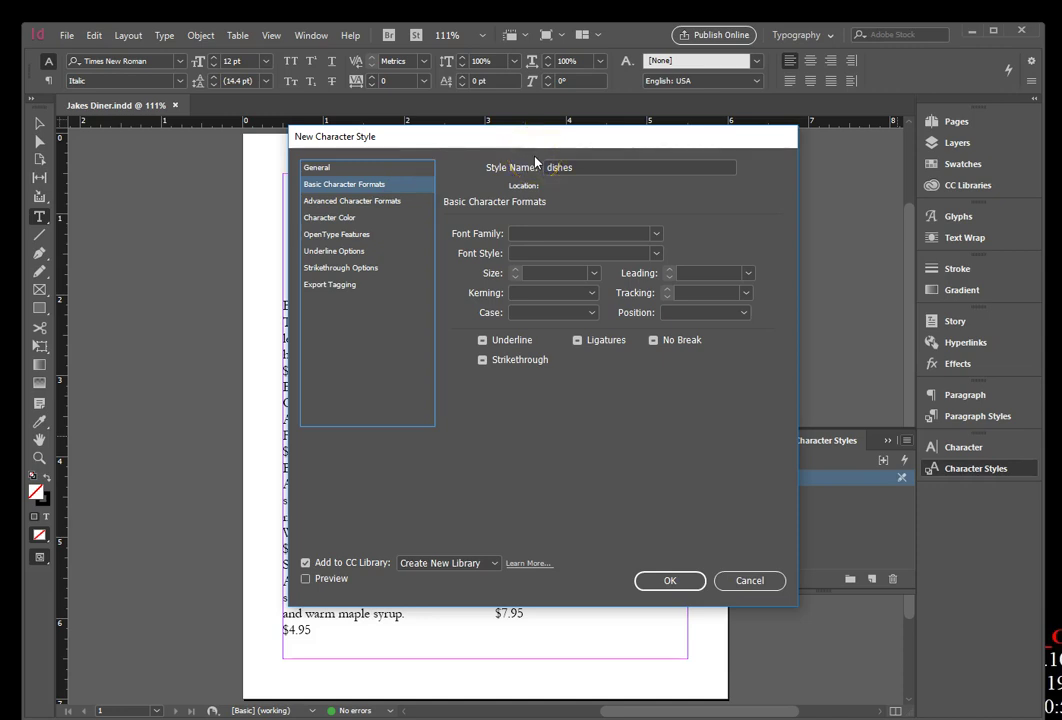
pyautogui.click(656, 234)
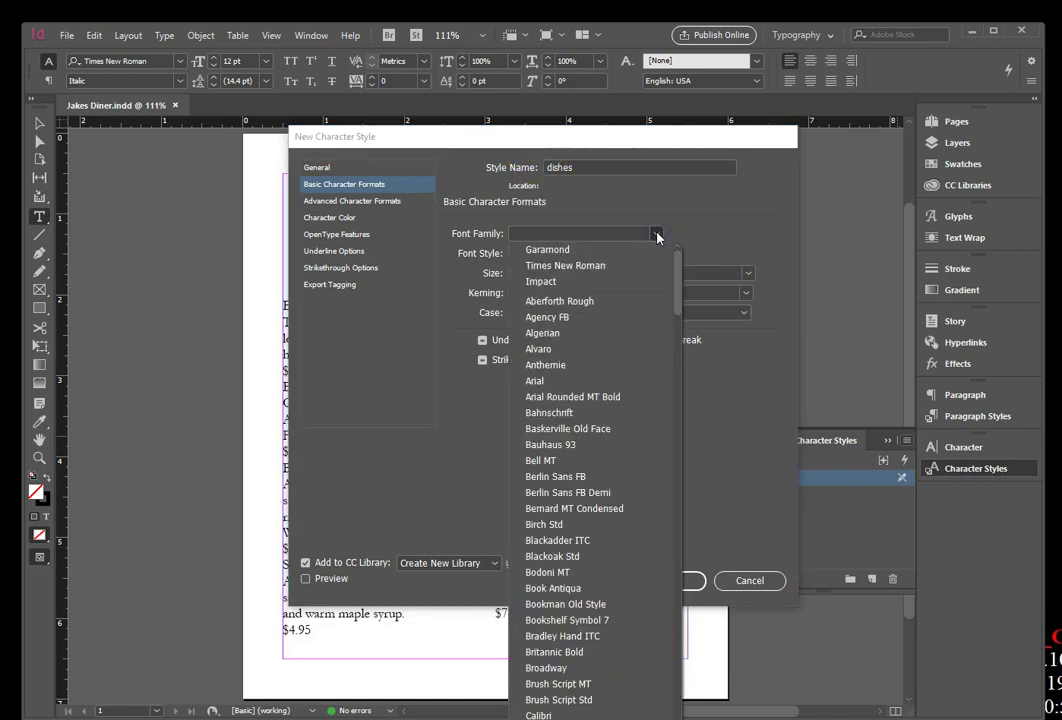
pyautogui.moveTo(677, 255); pyautogui.dragTo(676, 430)
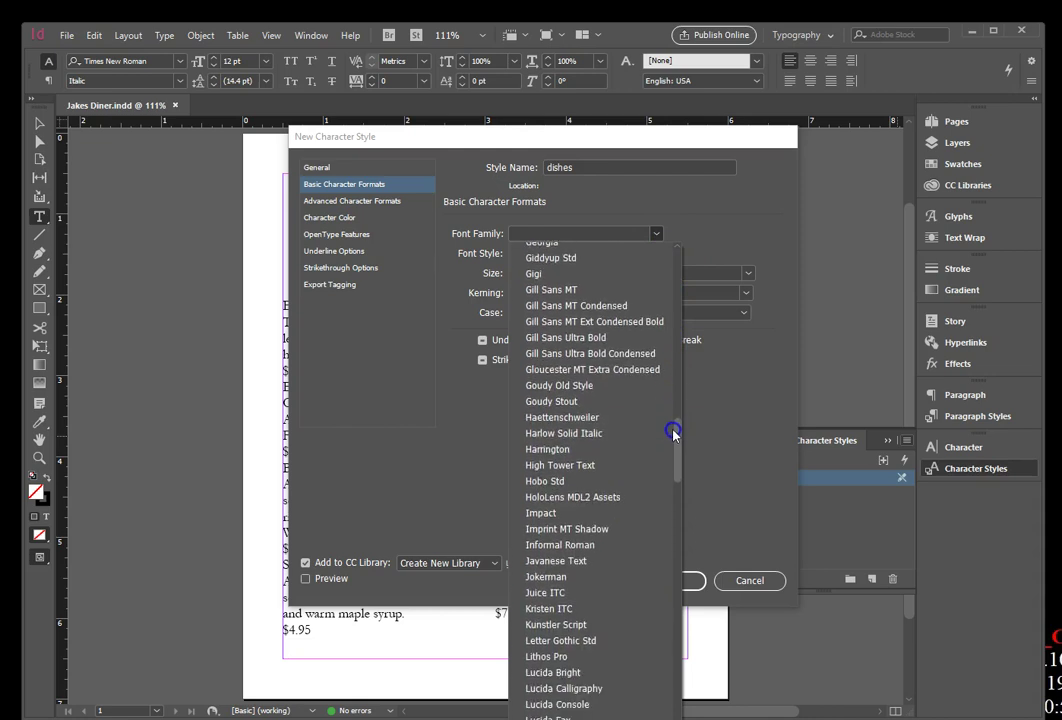
pyautogui.click(603, 512)
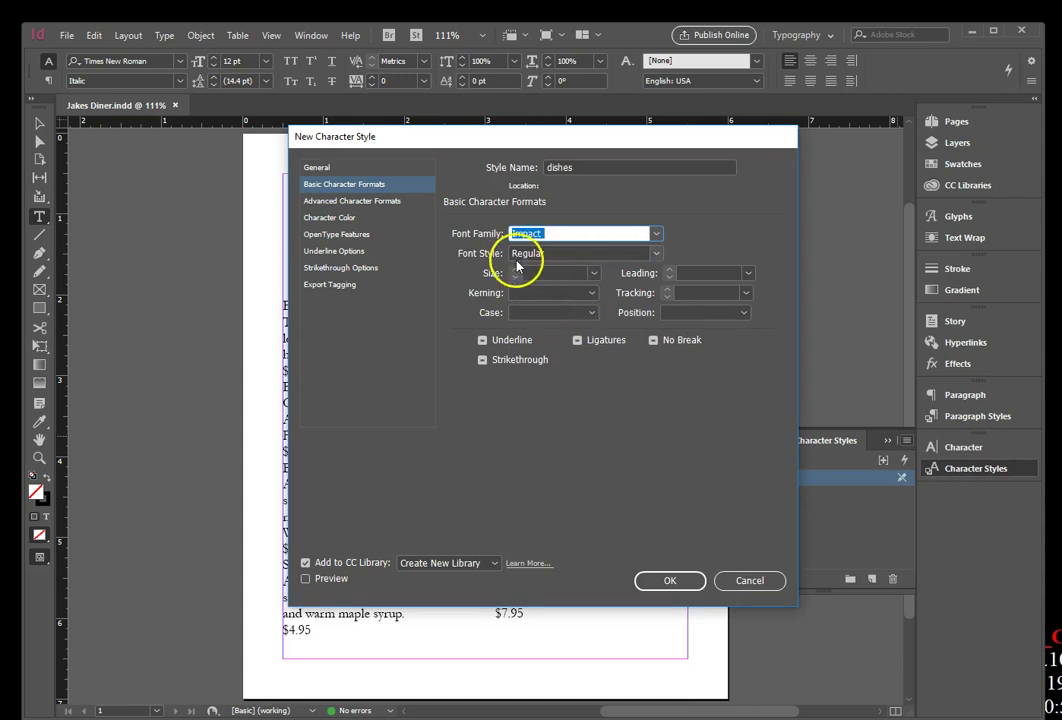
pyautogui.click(593, 273)
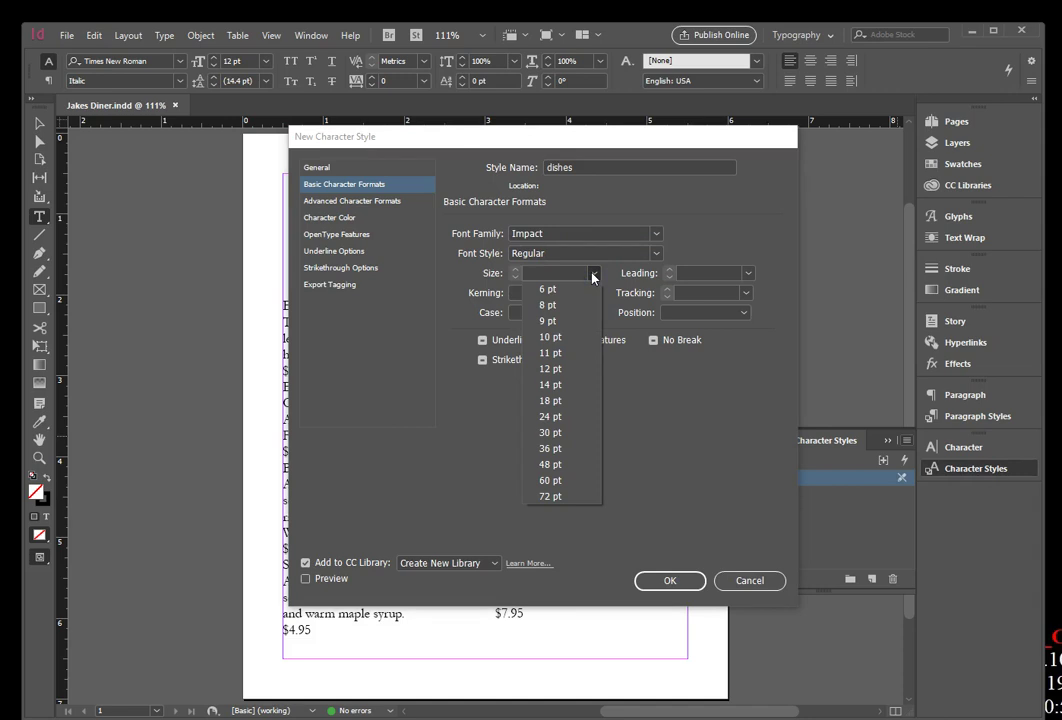
pyautogui.click(549, 384)
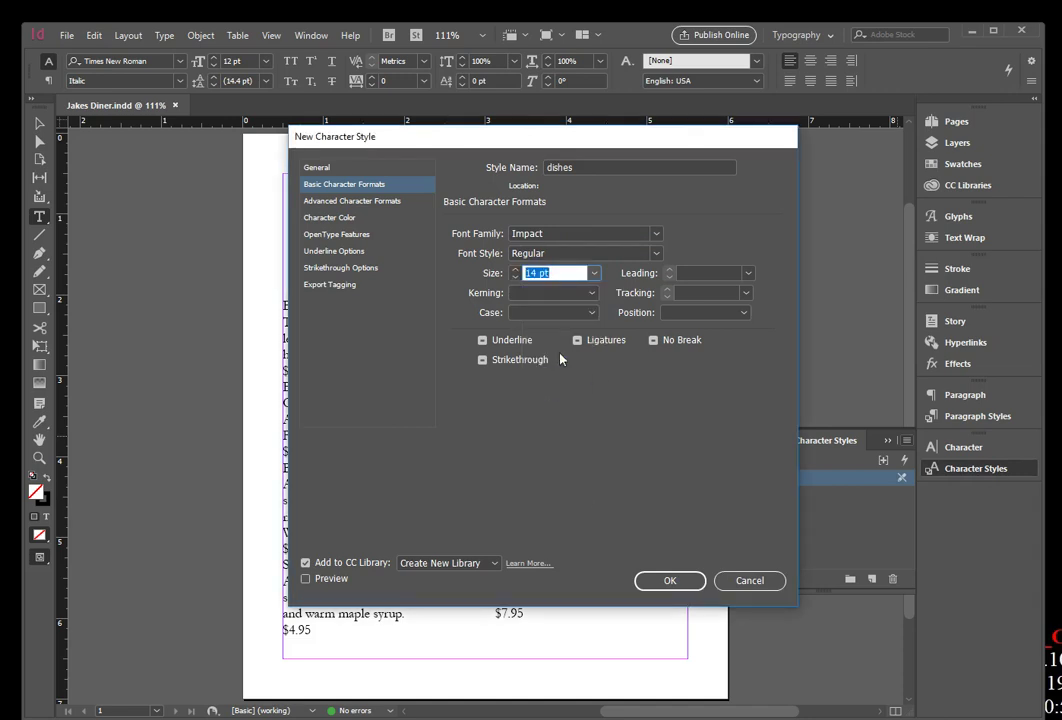
pyautogui.click(747, 273)
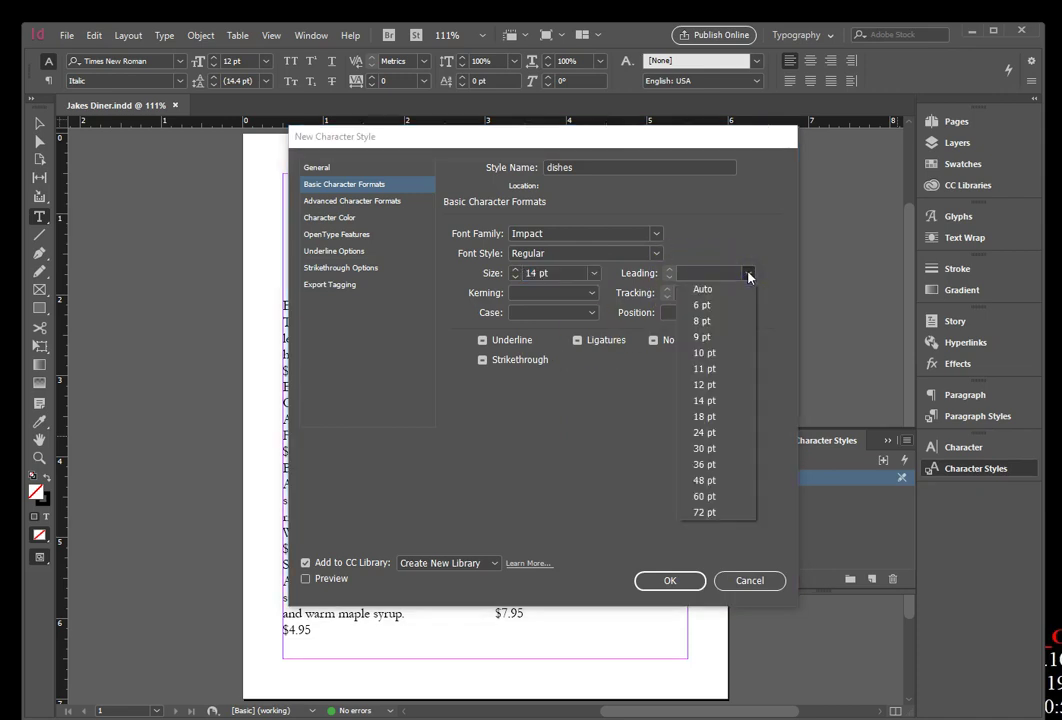
pyautogui.click(718, 277)
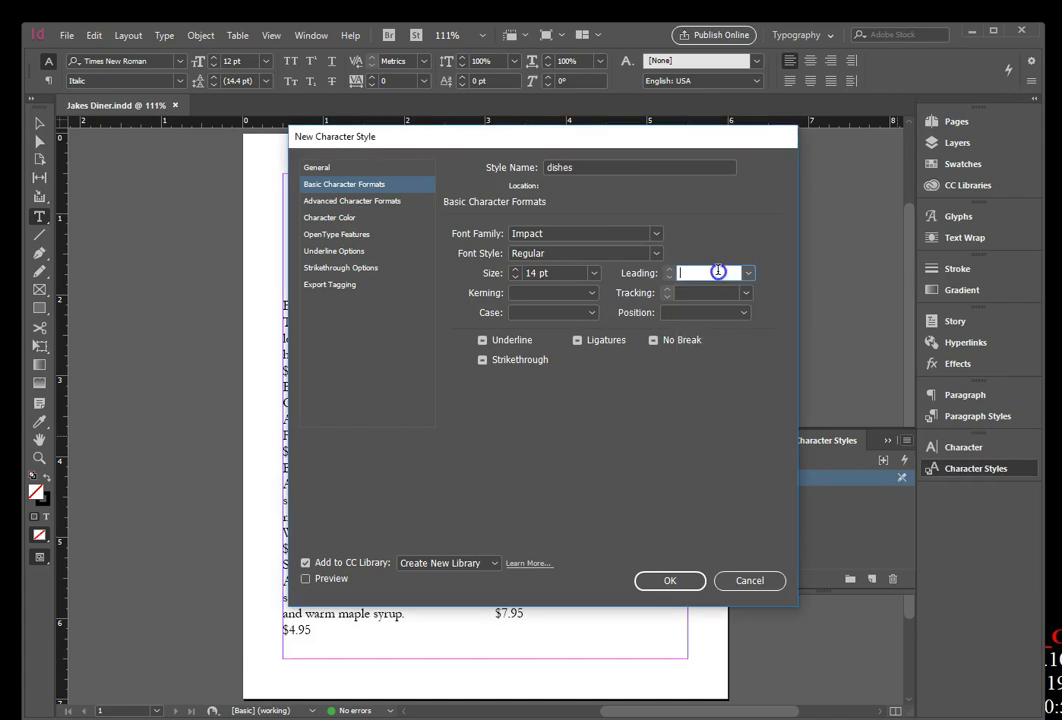
pyautogui.write('16')
# - Set the dishes style's horizontal scale to 85% and create it
pyautogui.click(351, 202)
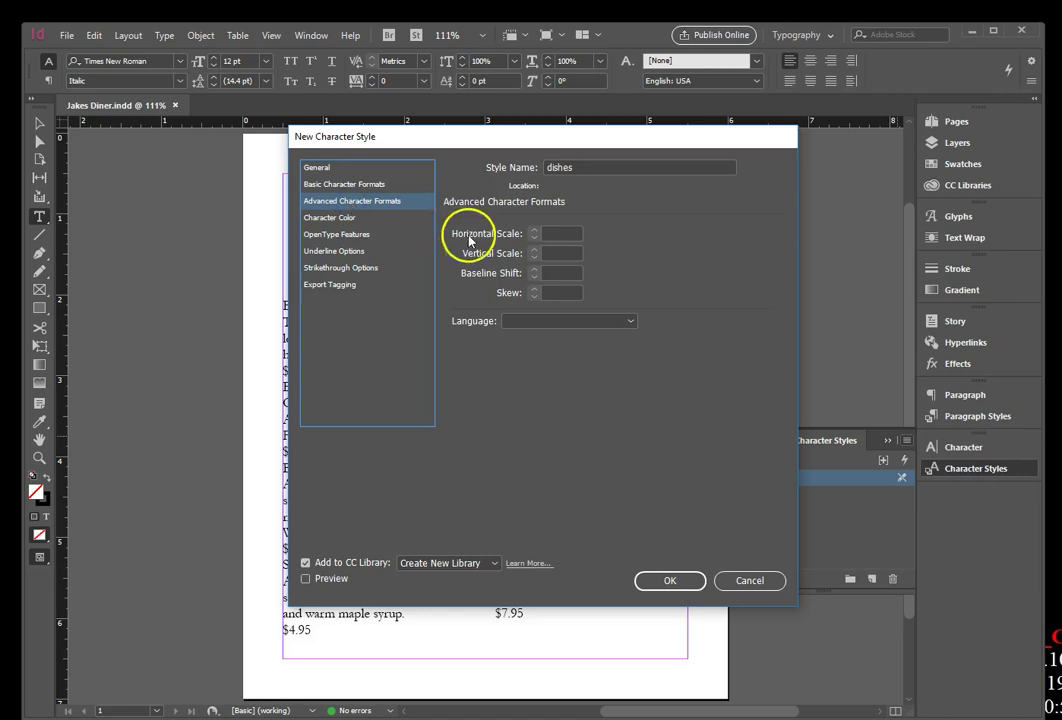
pyautogui.click(561, 233)
pyautogui.write('85')
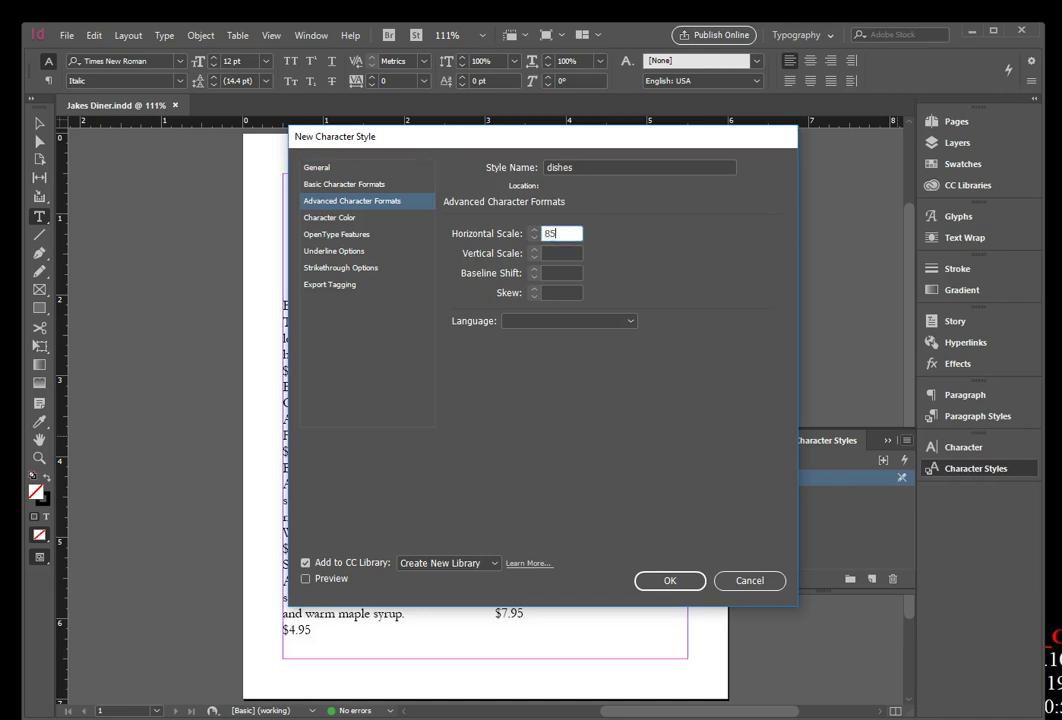
pyautogui.click(666, 580)
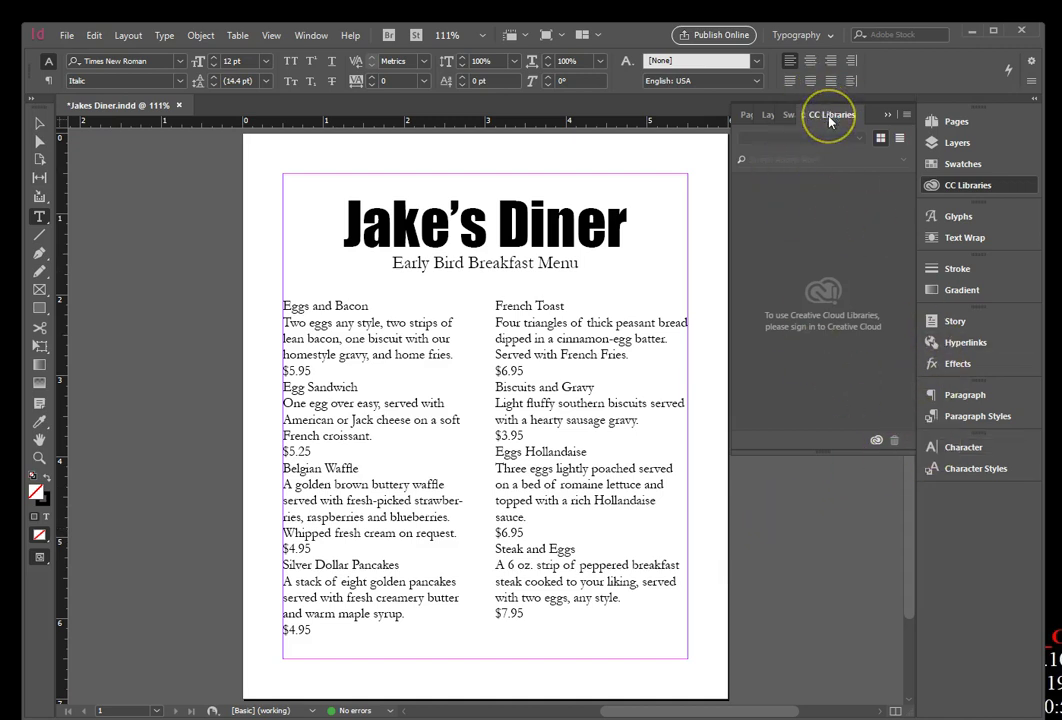
# - Start a second new character style from the Character Styles panel menu
pyautogui.click(965, 468)
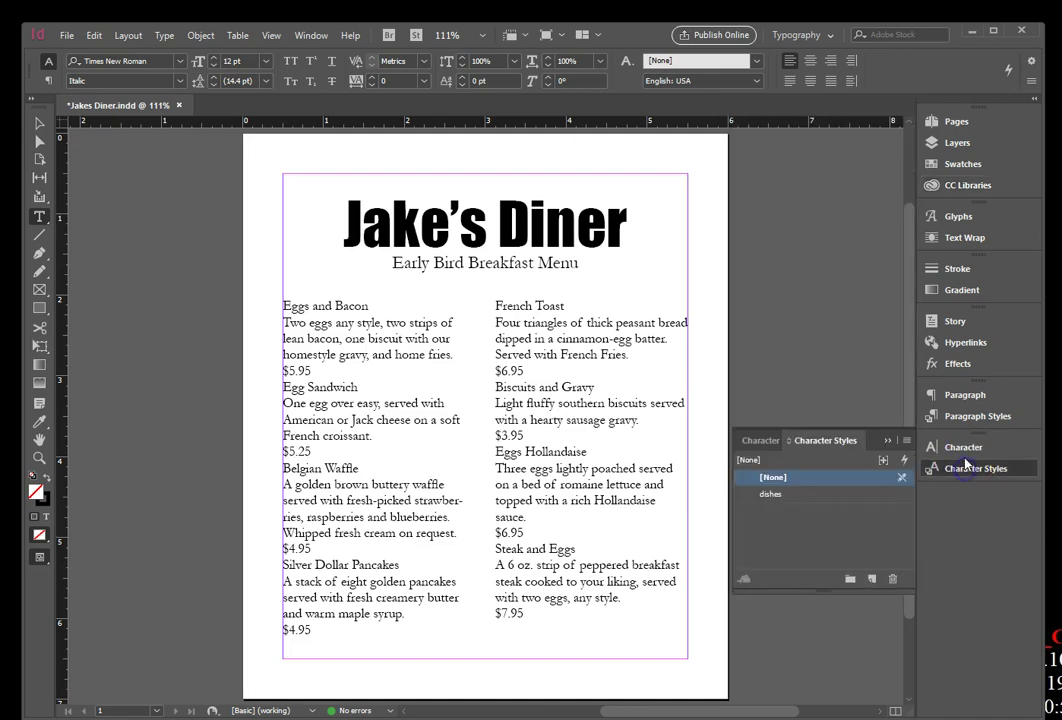
pyautogui.click(905, 441)
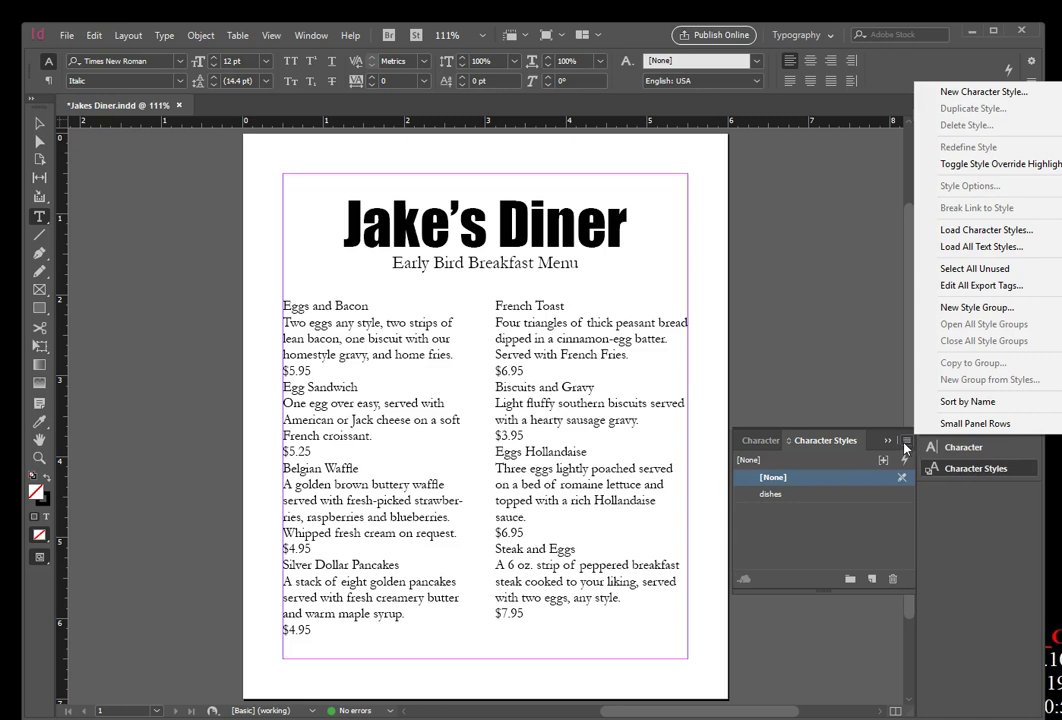
pyautogui.click(788, 477)
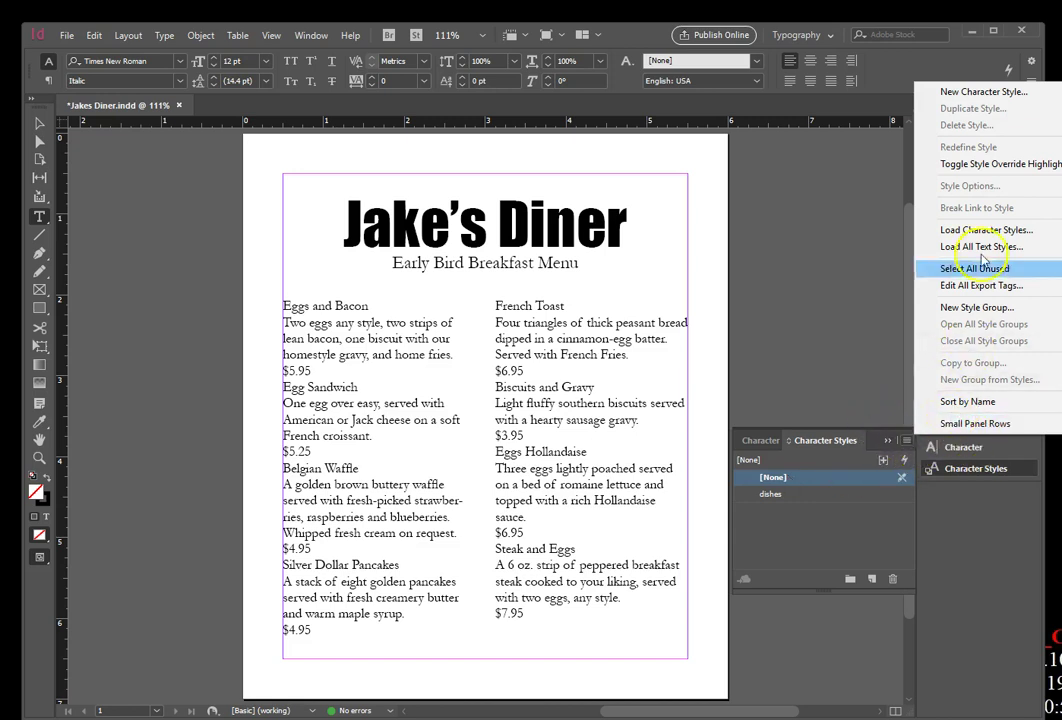
pyautogui.click(975, 91)
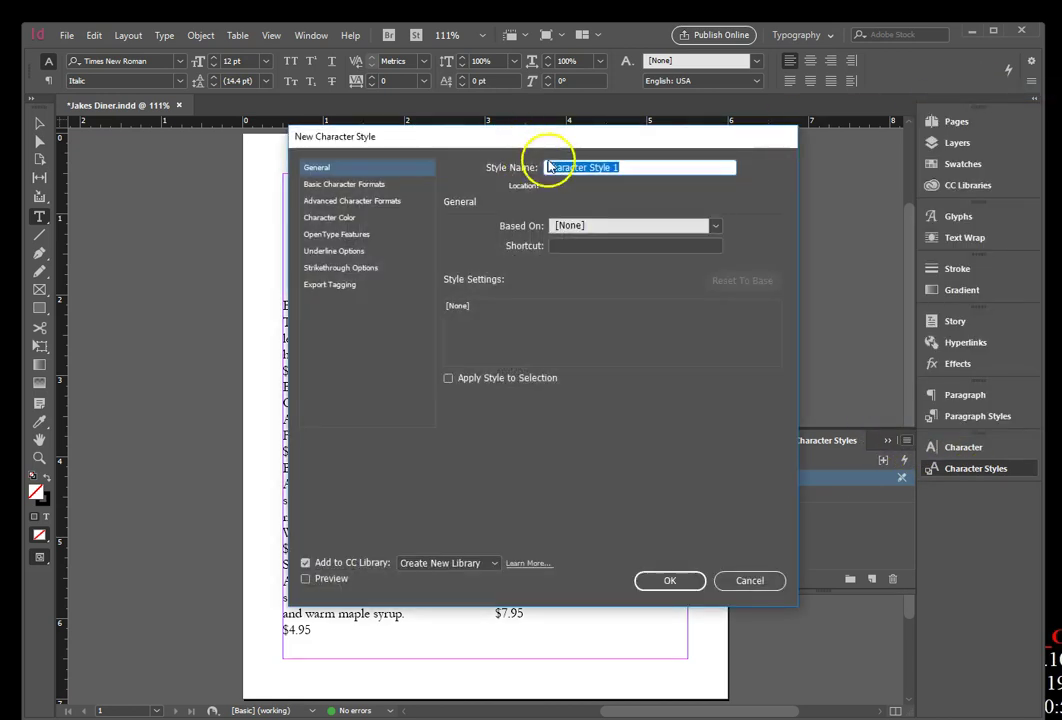
# - Name the new style 'Descriptions' and set its font family to Garamond
pyautogui.moveTo(628, 166); pyautogui.dragTo(511, 168)
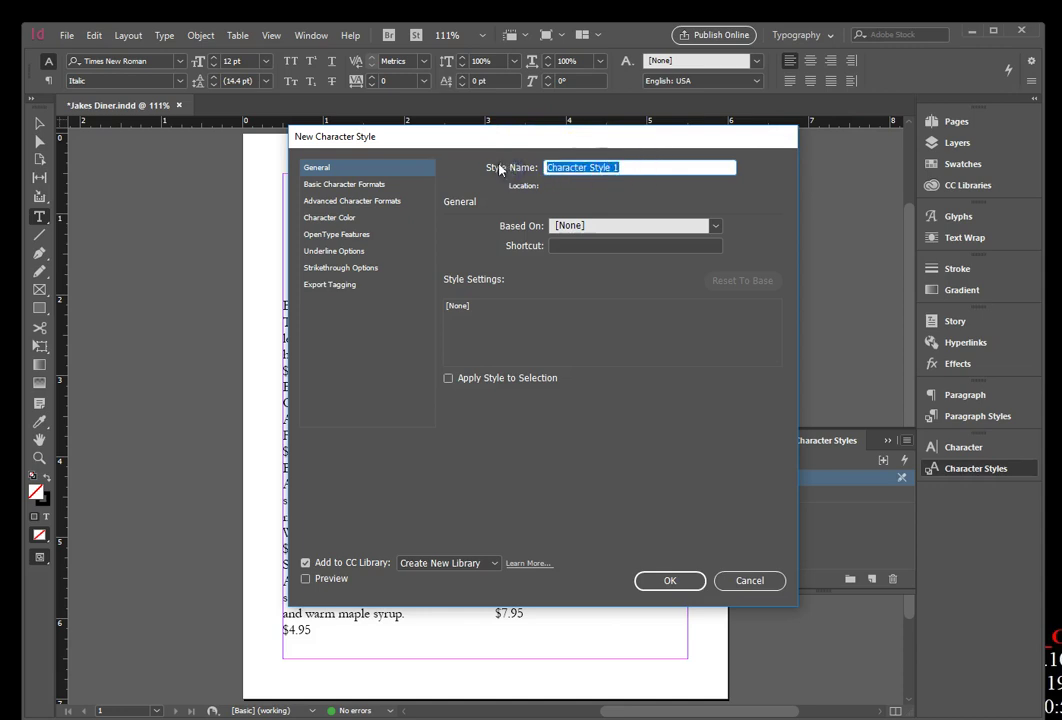
pyautogui.write('De')
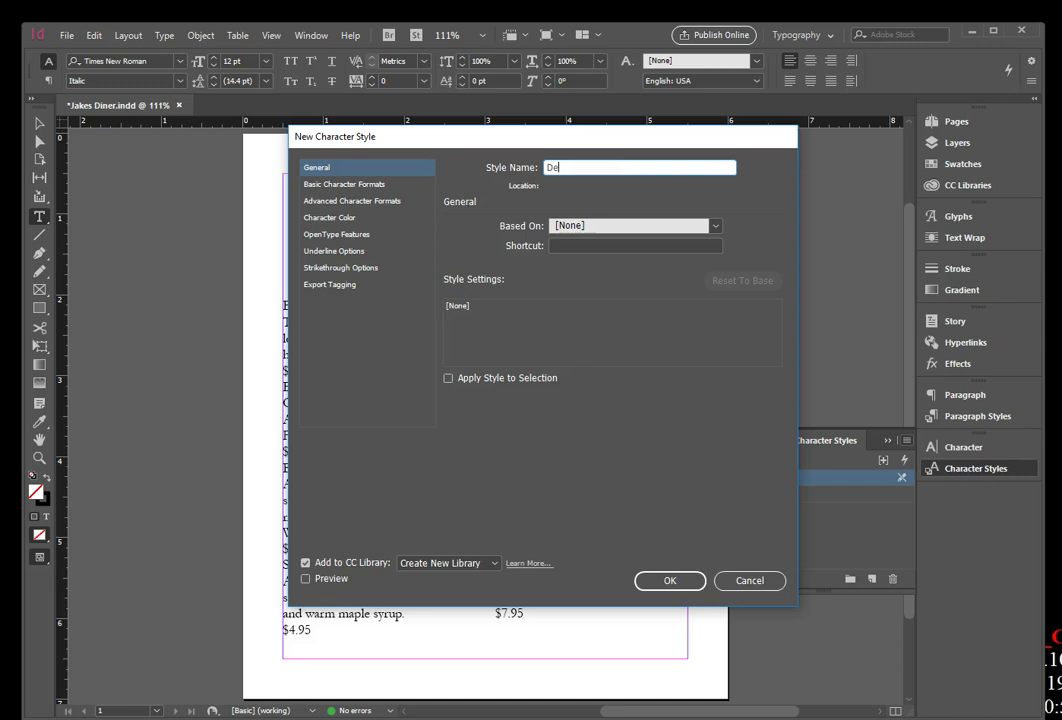
pyautogui.write('scriptions')
pyautogui.click(344, 185)
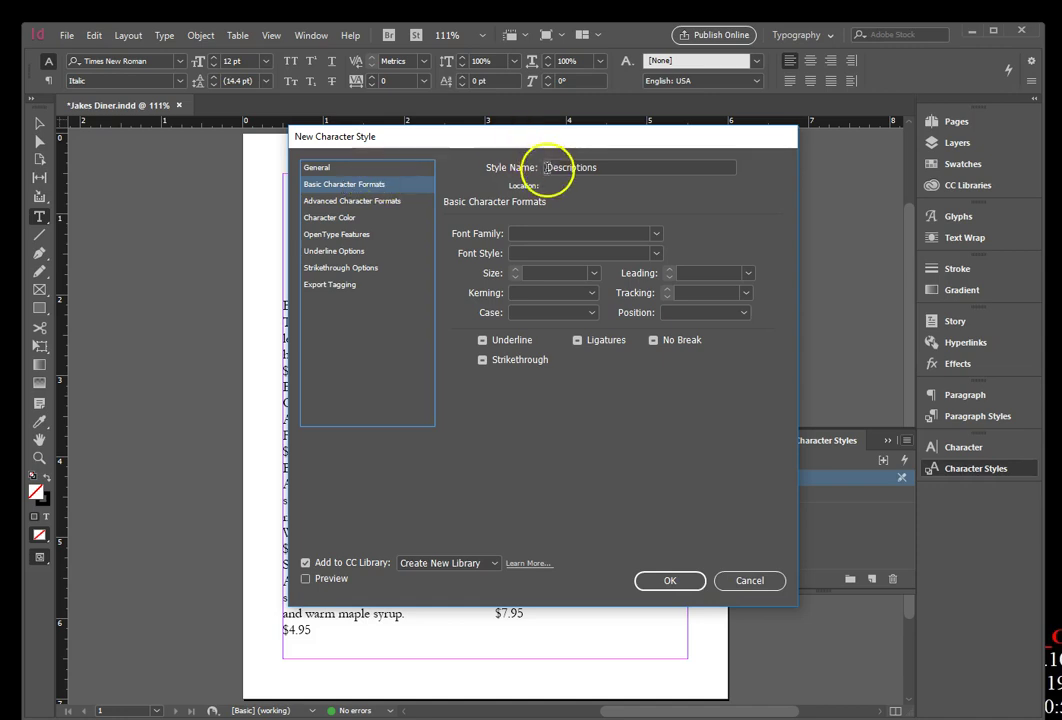
pyautogui.click(657, 232)
pyautogui.scroll(-15, 635, 425)
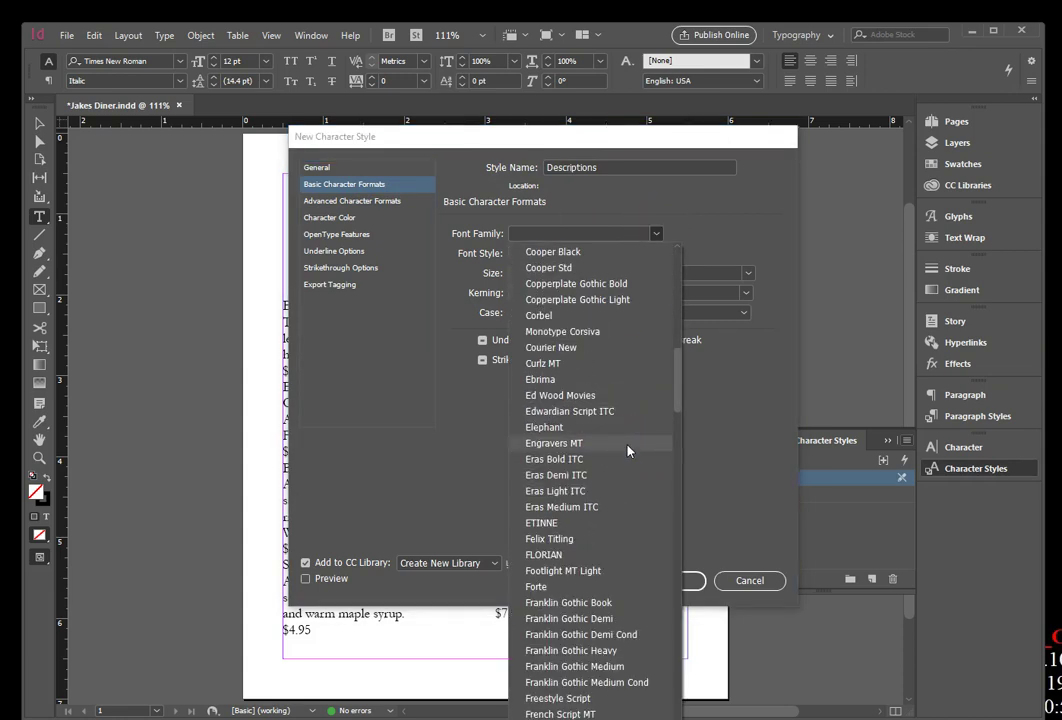
pyautogui.scroll(-12, 628, 451)
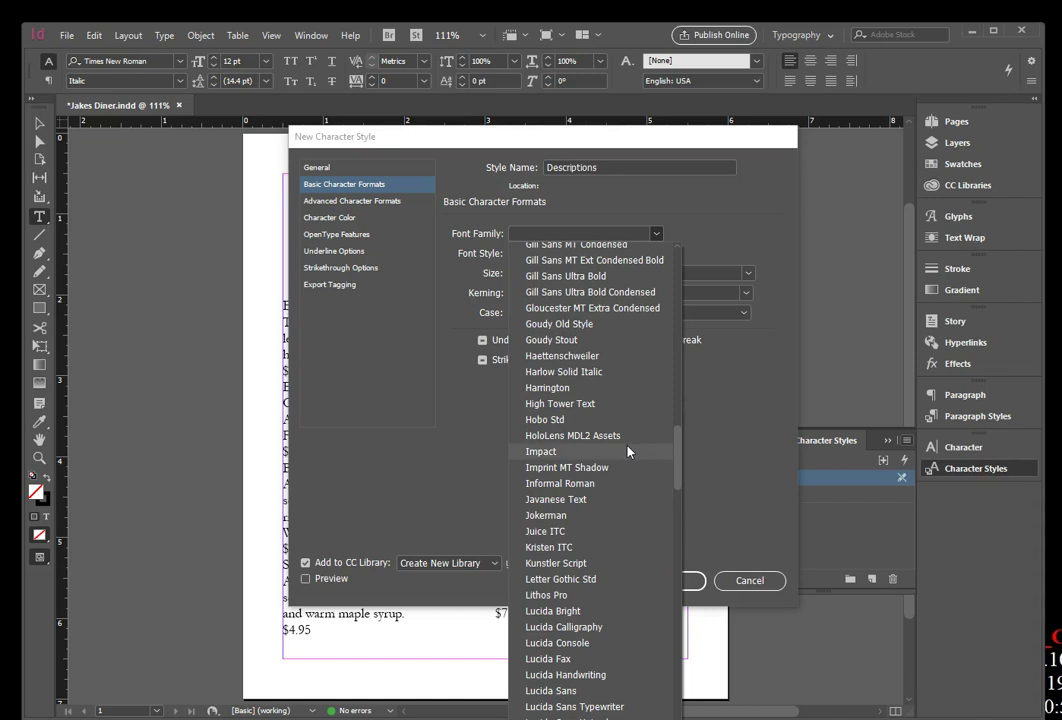
pyautogui.scroll(3, 555, 443)
pyautogui.click(565, 301)
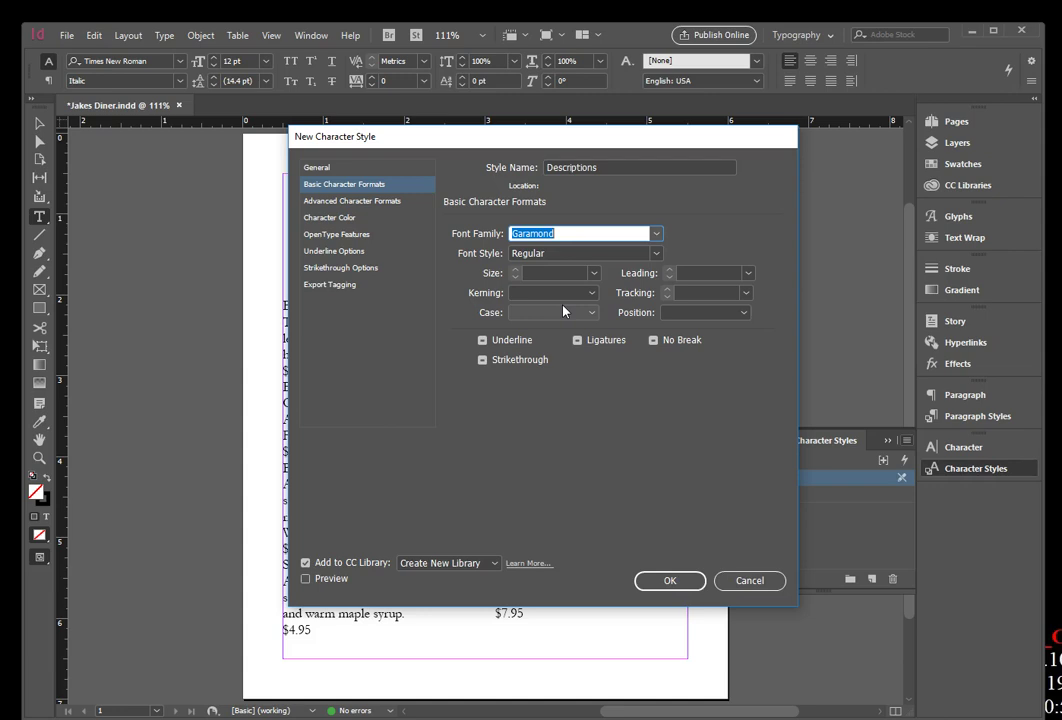
# - Make Descriptions Italic, 10 pt with 12 pt leading, and create it
pyautogui.click(569, 253)
pyautogui.click(657, 253)
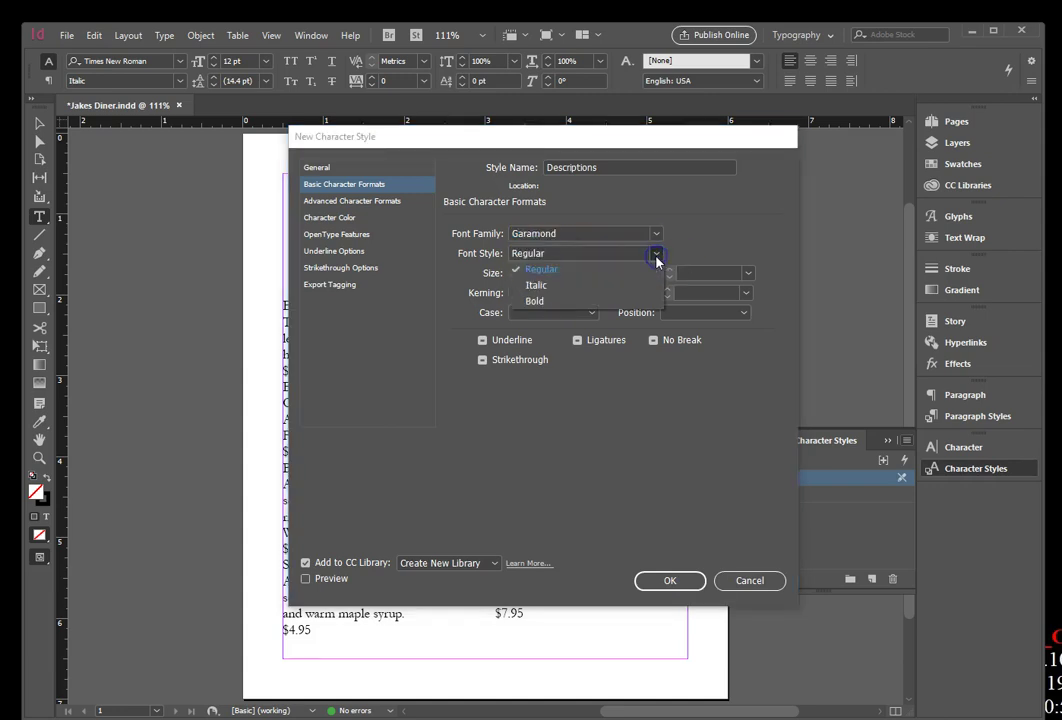
pyautogui.click(532, 286)
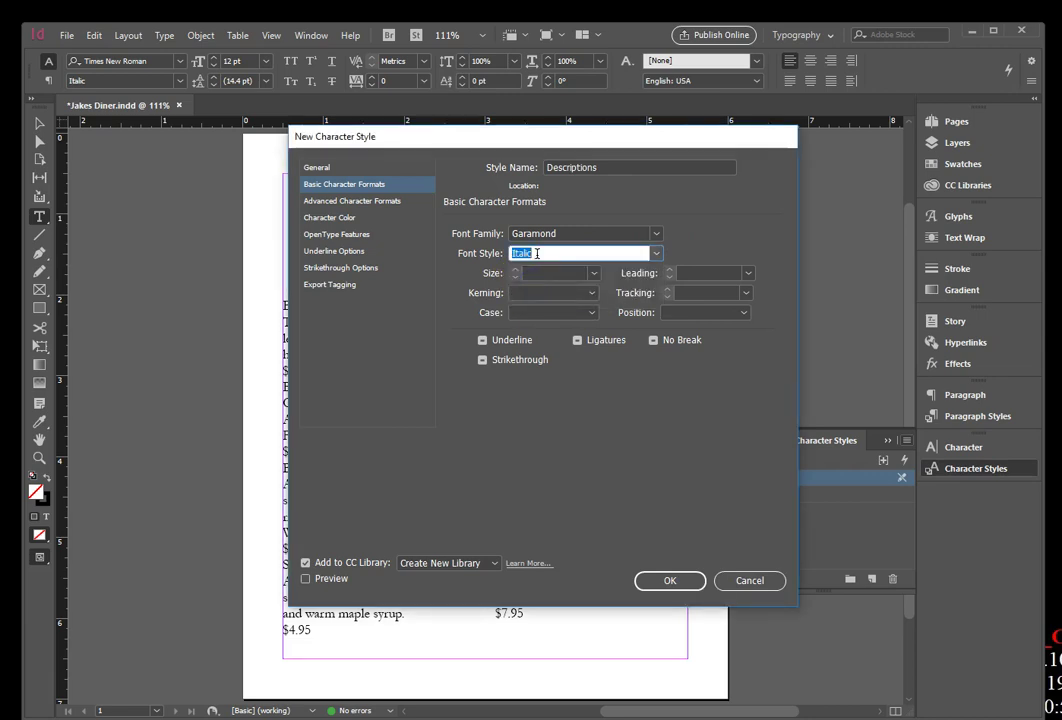
pyautogui.click(594, 273)
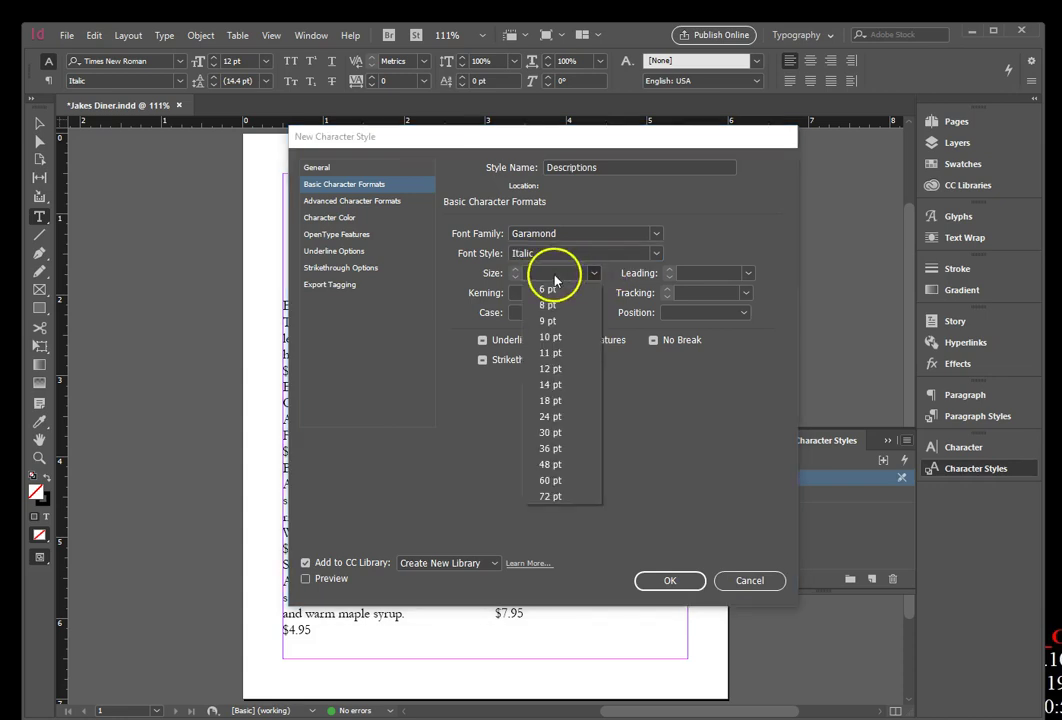
pyautogui.click(550, 273)
pyautogui.write('10')
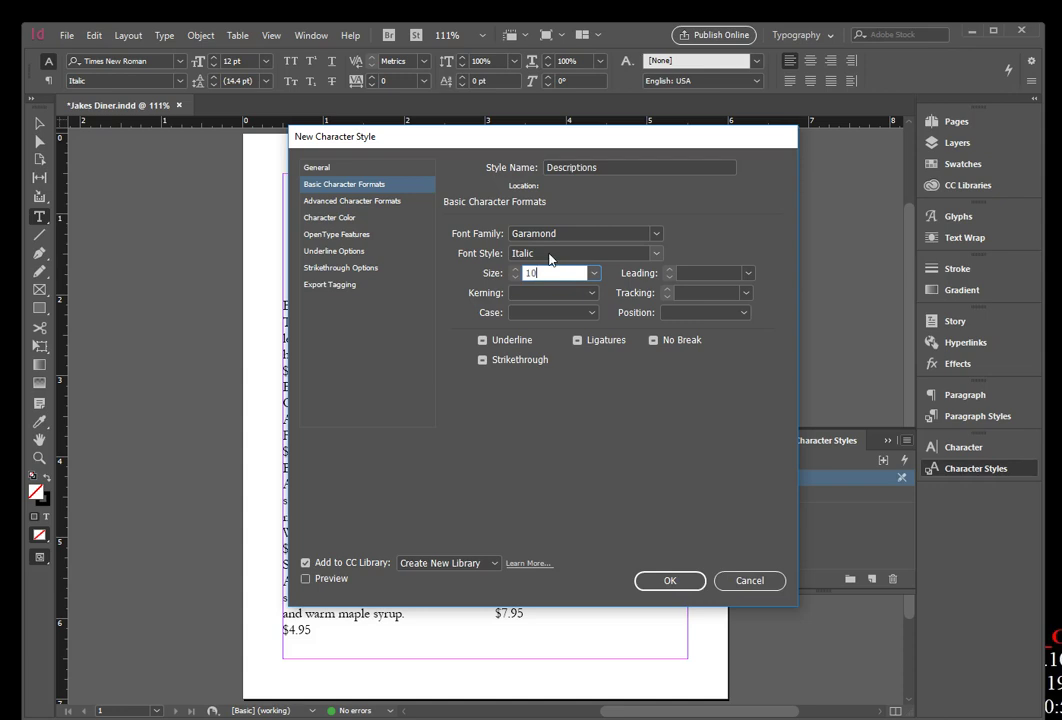
pyautogui.click(700, 273)
pyautogui.write('12')
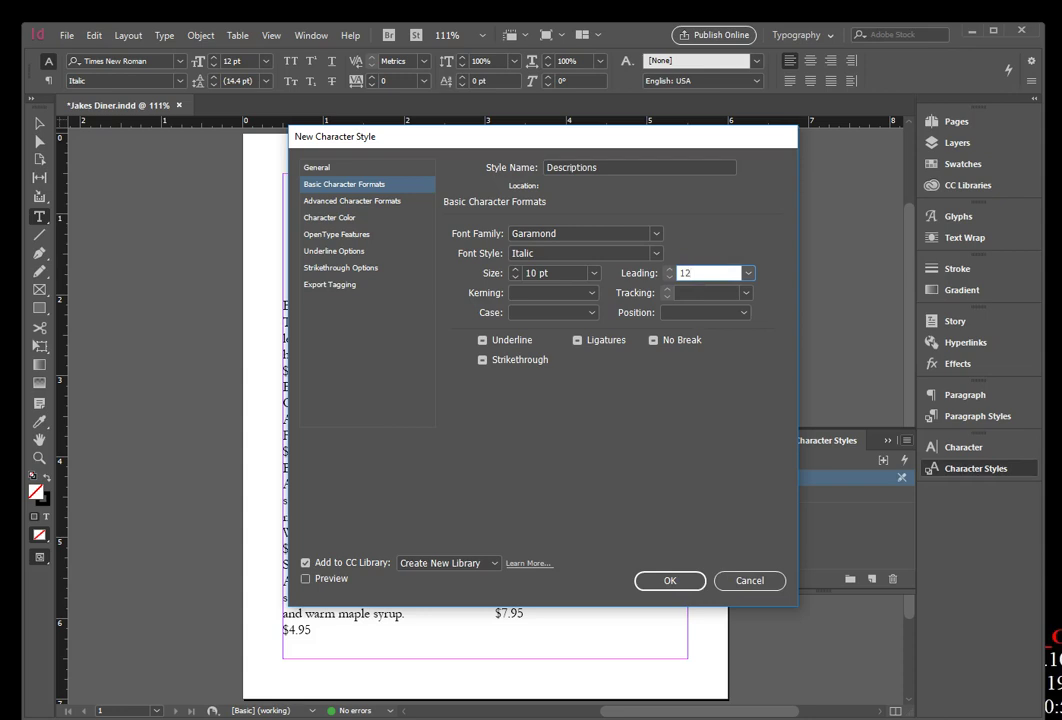
pyautogui.click(670, 580)
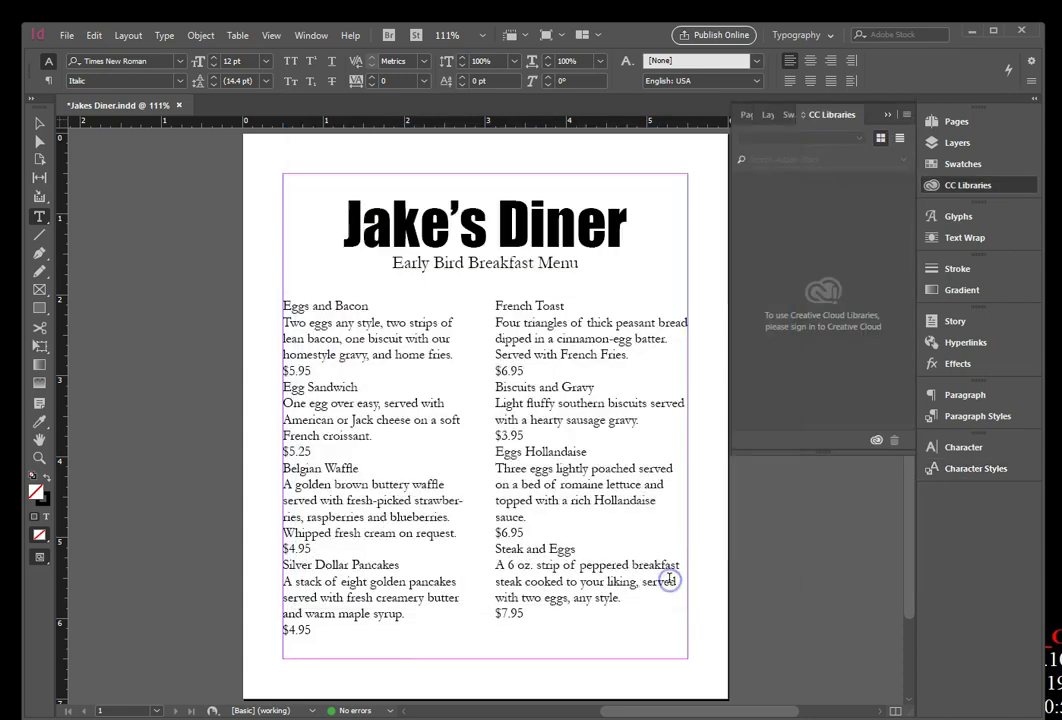
# - Start a third new character style from the Character Styles panel menu
pyautogui.click(678, 552)
pyautogui.click(849, 114)
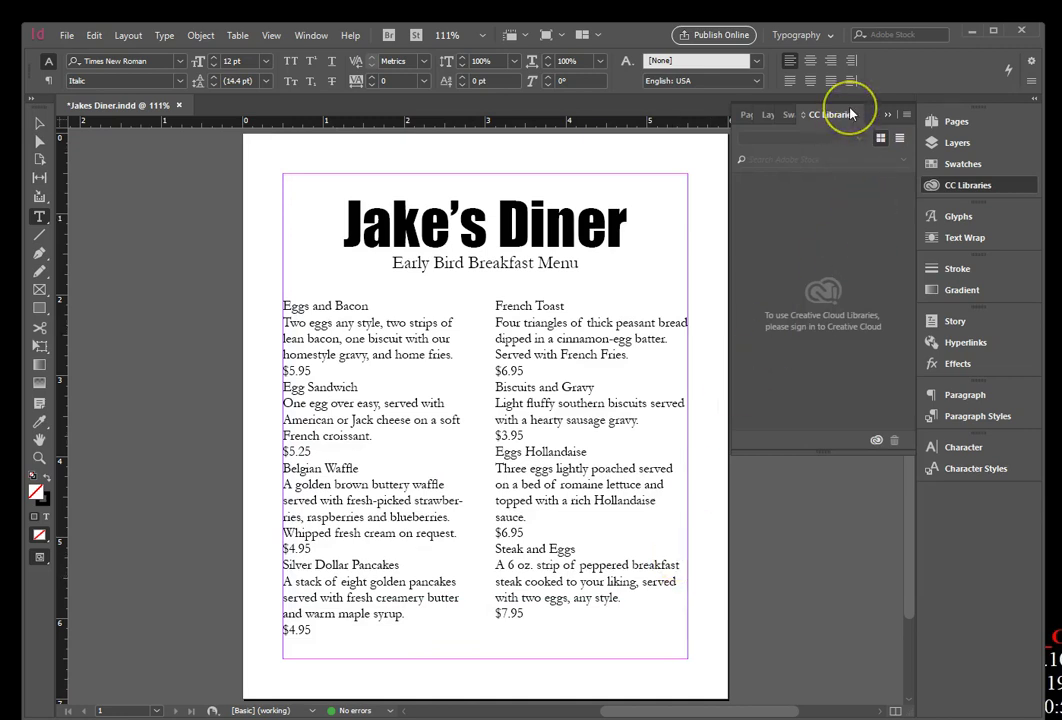
pyautogui.click(849, 114)
pyautogui.click(1025, 517)
pyautogui.click(930, 468)
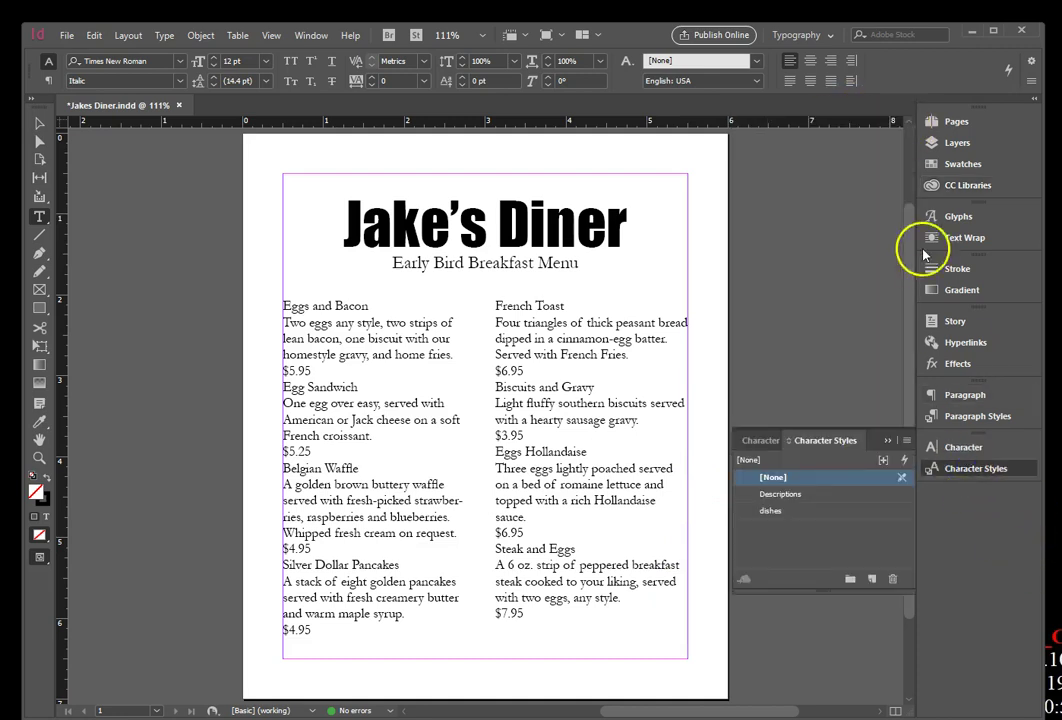
pyautogui.click(906, 441)
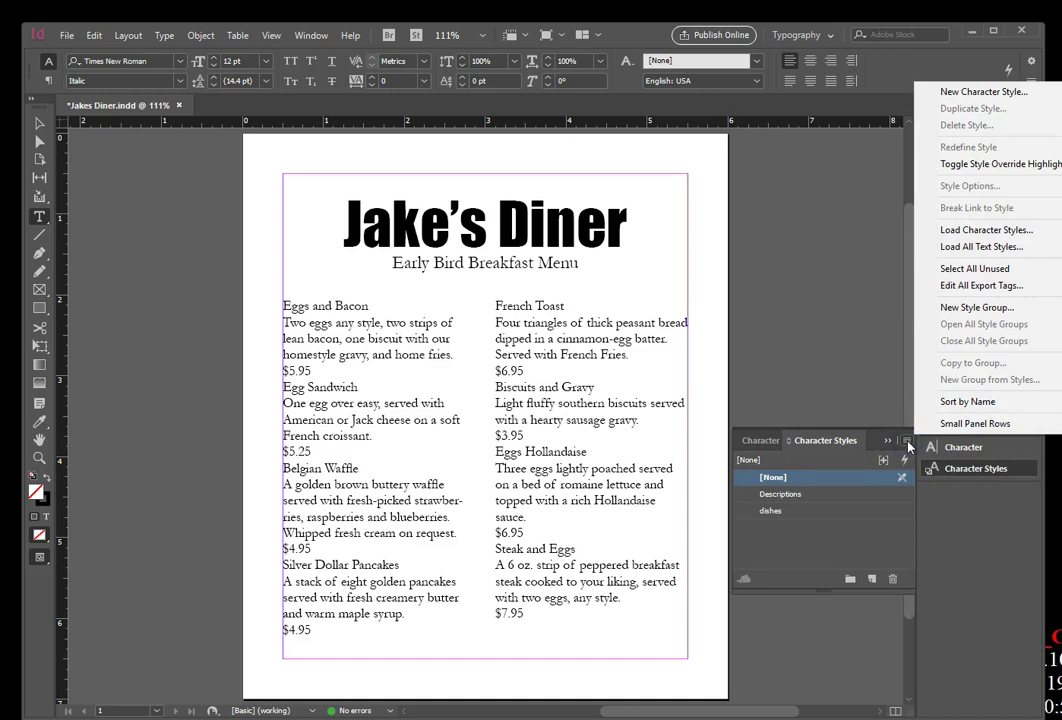
pyautogui.click(972, 92)
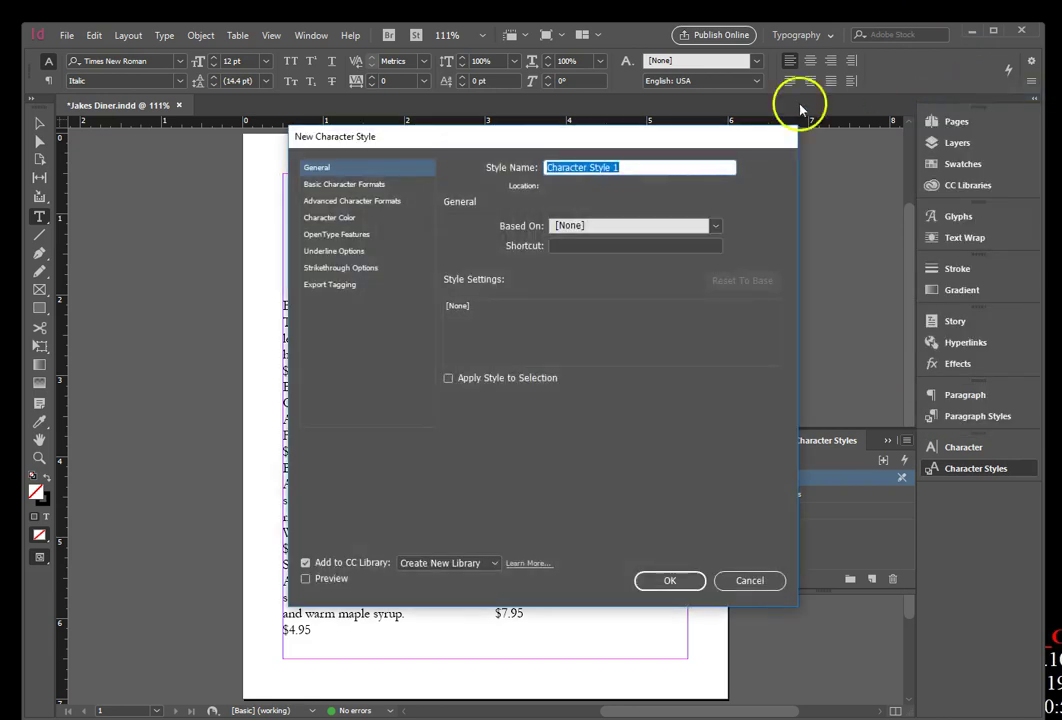
# - Name the new style 'Prices' and set its font family to Garamond
pyautogui.click(632, 168)
pyautogui.moveTo(622, 168); pyautogui.dragTo(493, 168)
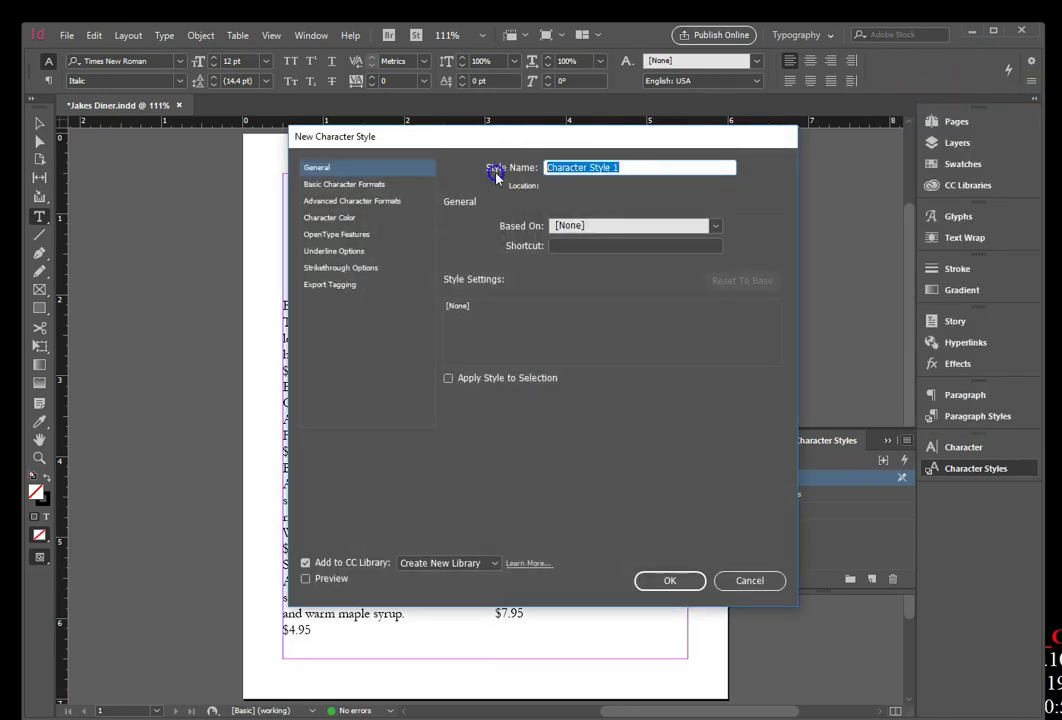
pyautogui.write('f')
pyautogui.press('BackSpace')
pyautogui.write('Prices')
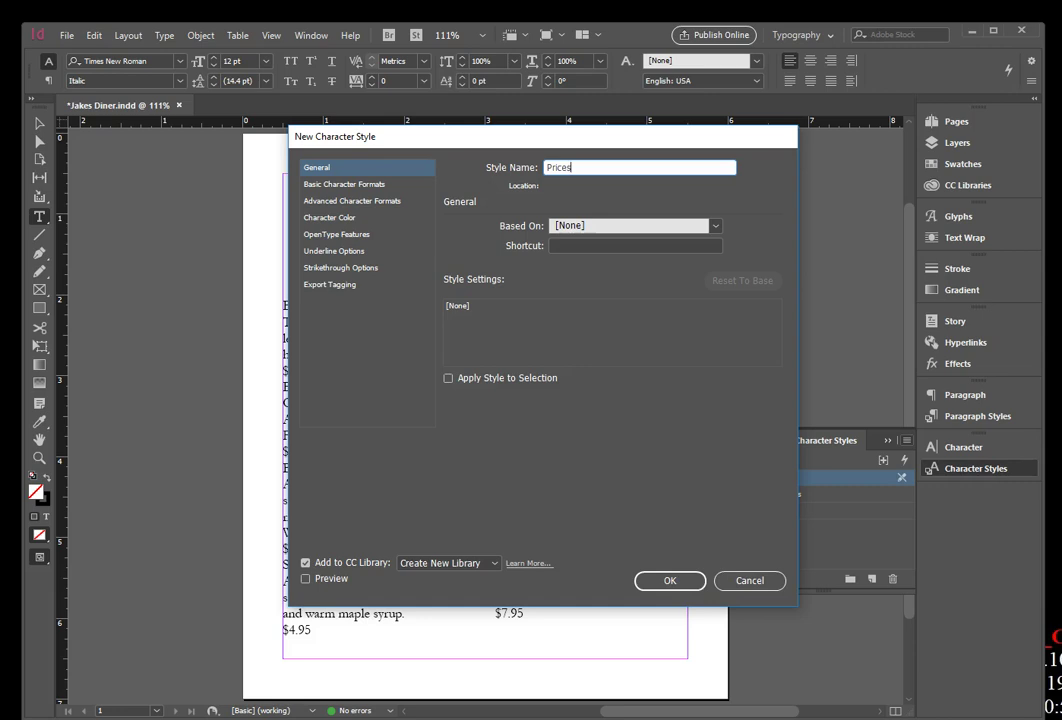
pyautogui.hotkey('ctrl', 'a')
pyautogui.click(362, 185)
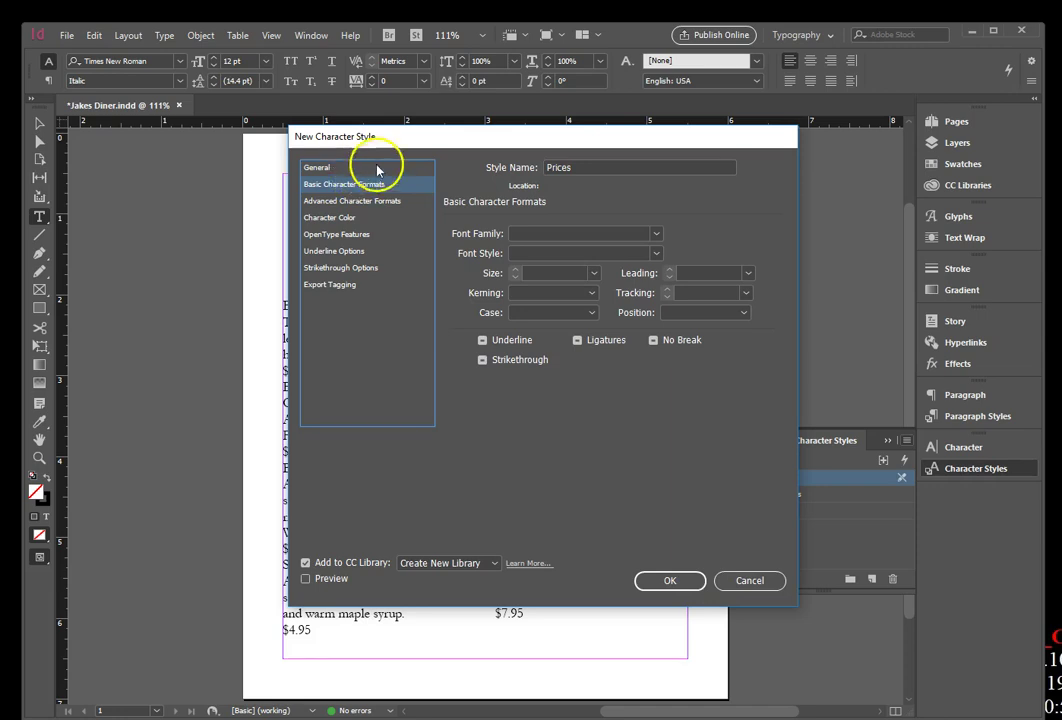
pyautogui.click(606, 236)
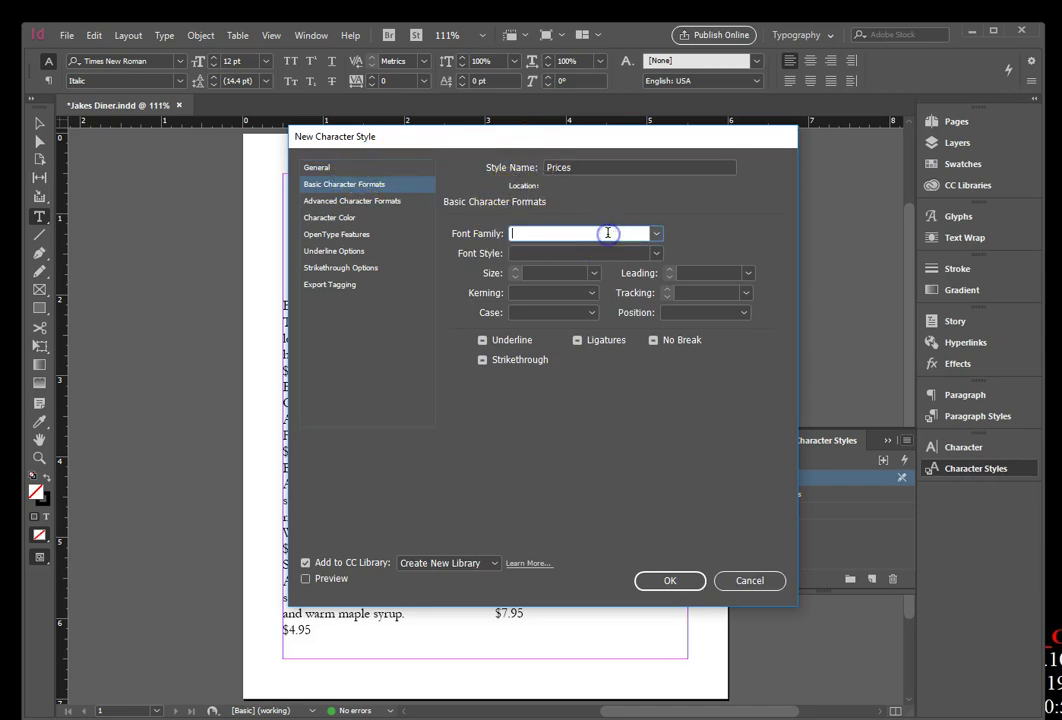
pyautogui.click(655, 236)
pyautogui.scroll(-20, 588, 440)
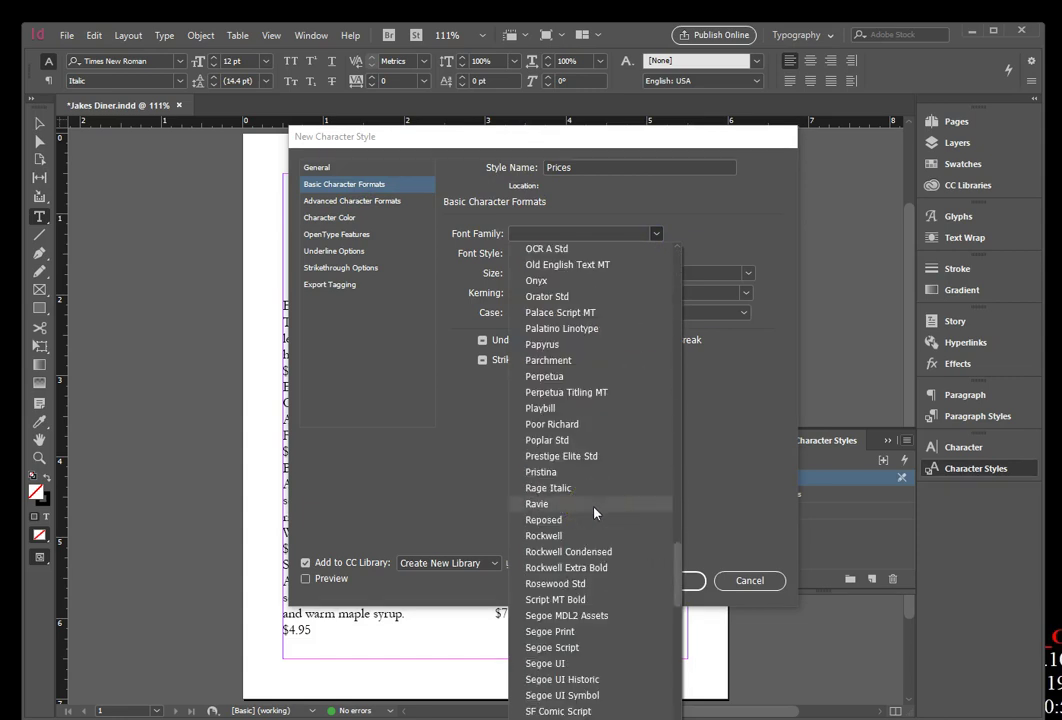
pyautogui.scroll(10, 594, 513)
pyautogui.scroll(15, 594, 513)
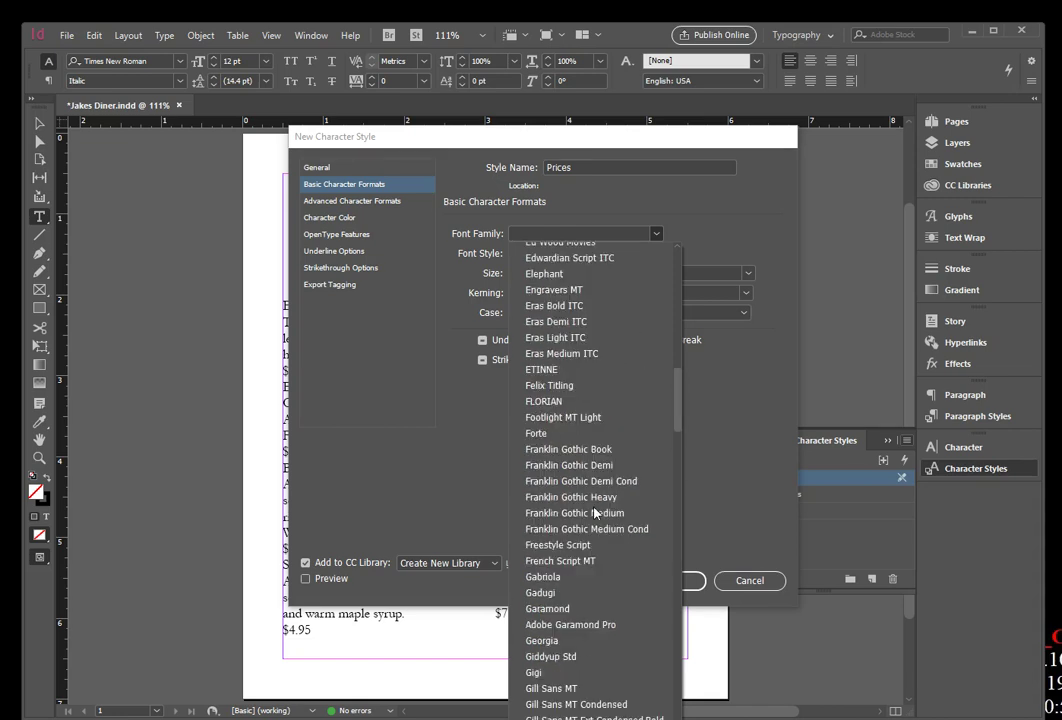
pyautogui.scroll(-6, 594, 513)
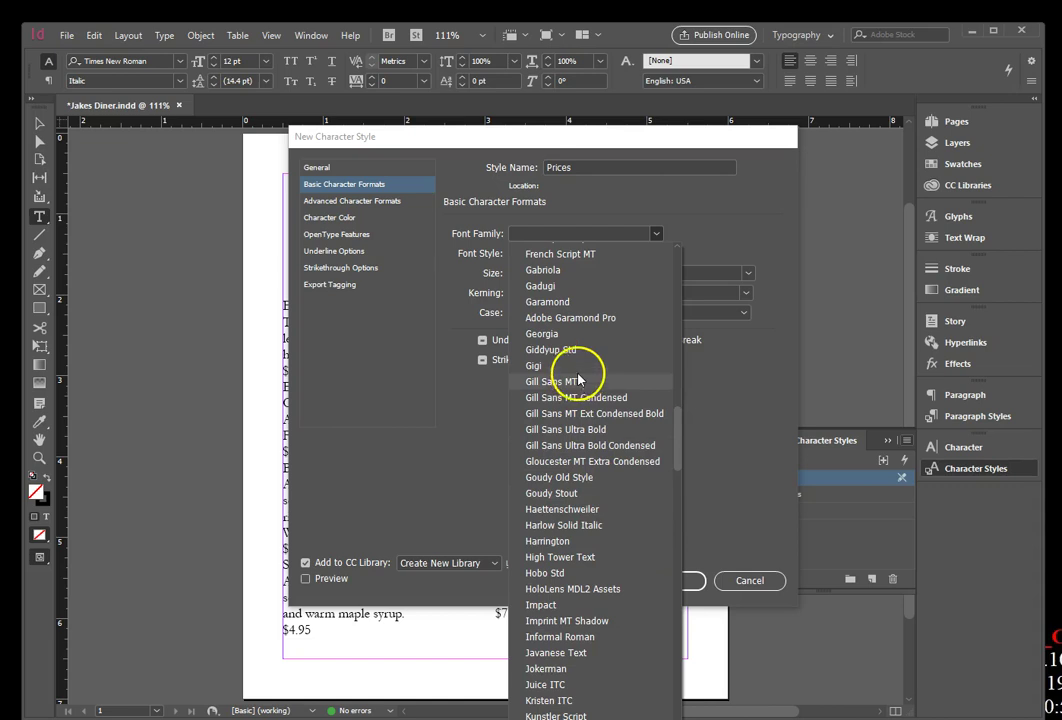
pyautogui.click(563, 302)
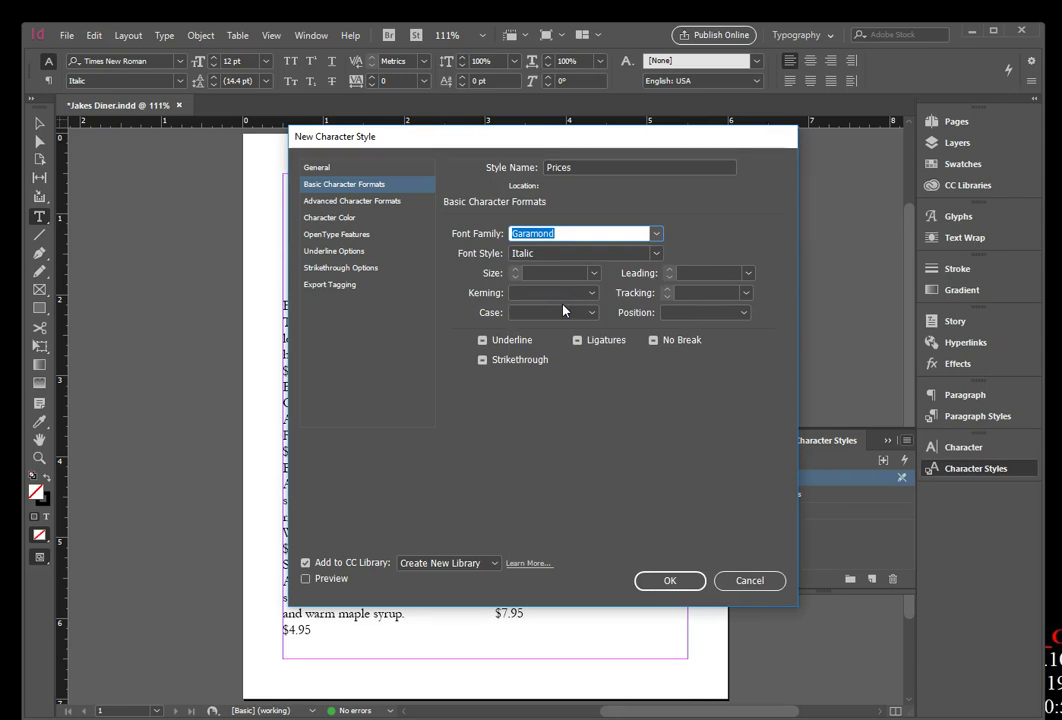
# - Make Prices Bold, 12 pt with 14 pt leading, and create it
pyautogui.click(657, 256)
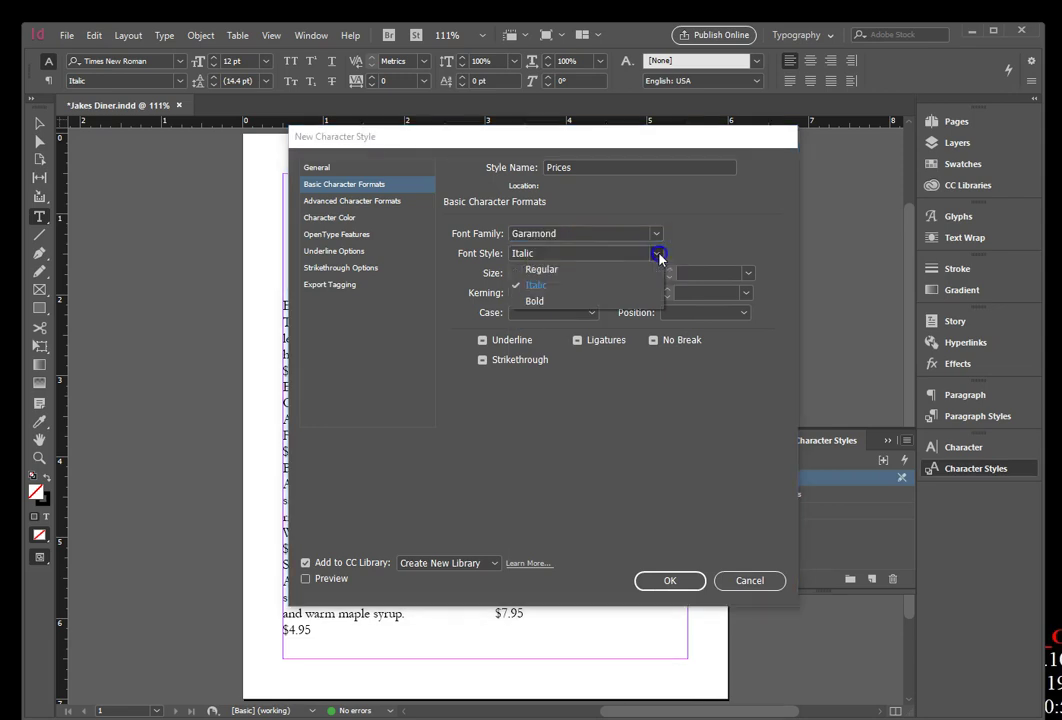
pyautogui.click(621, 301)
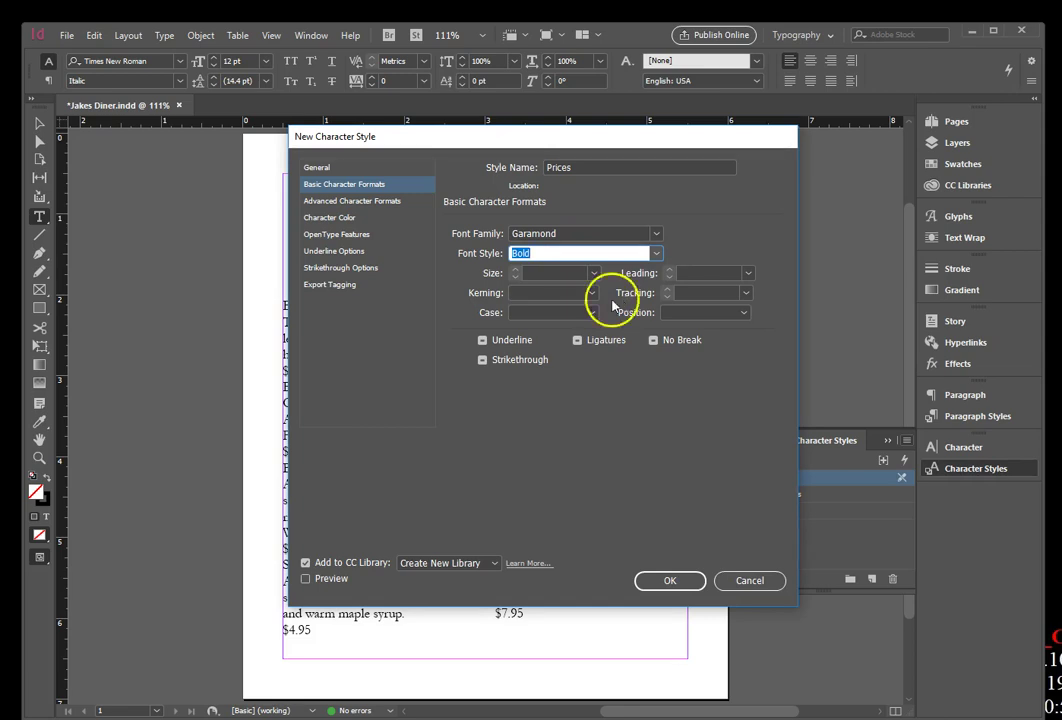
pyautogui.click(565, 273)
pyautogui.write('12')
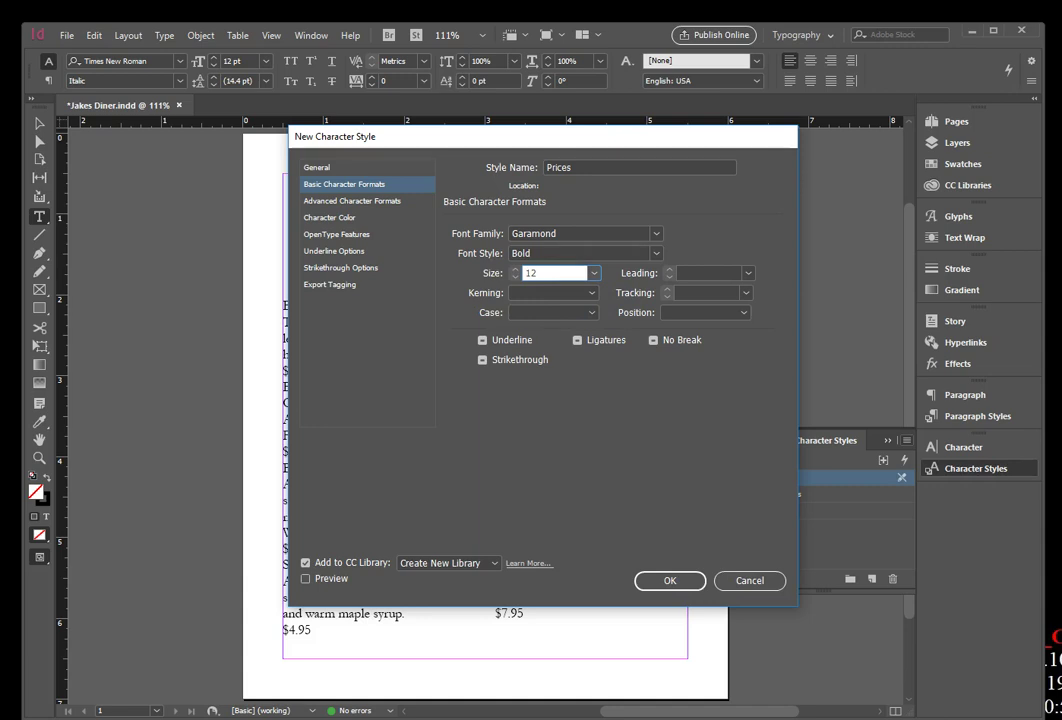
pyautogui.click(708, 270)
pyautogui.write('14')
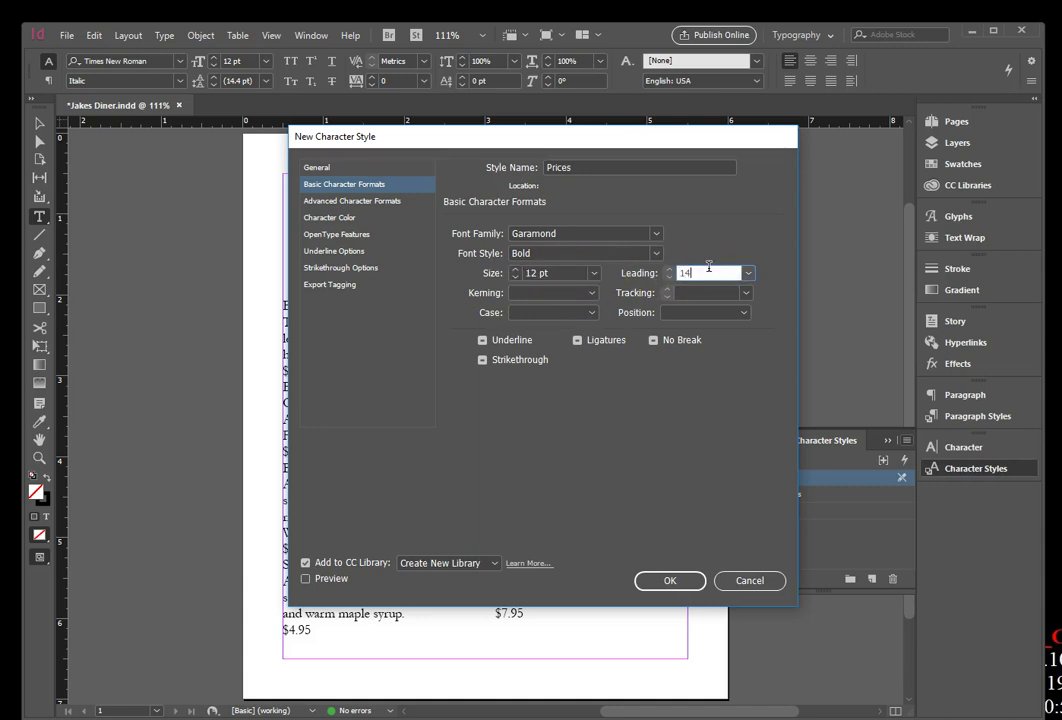
pyautogui.click(669, 582)
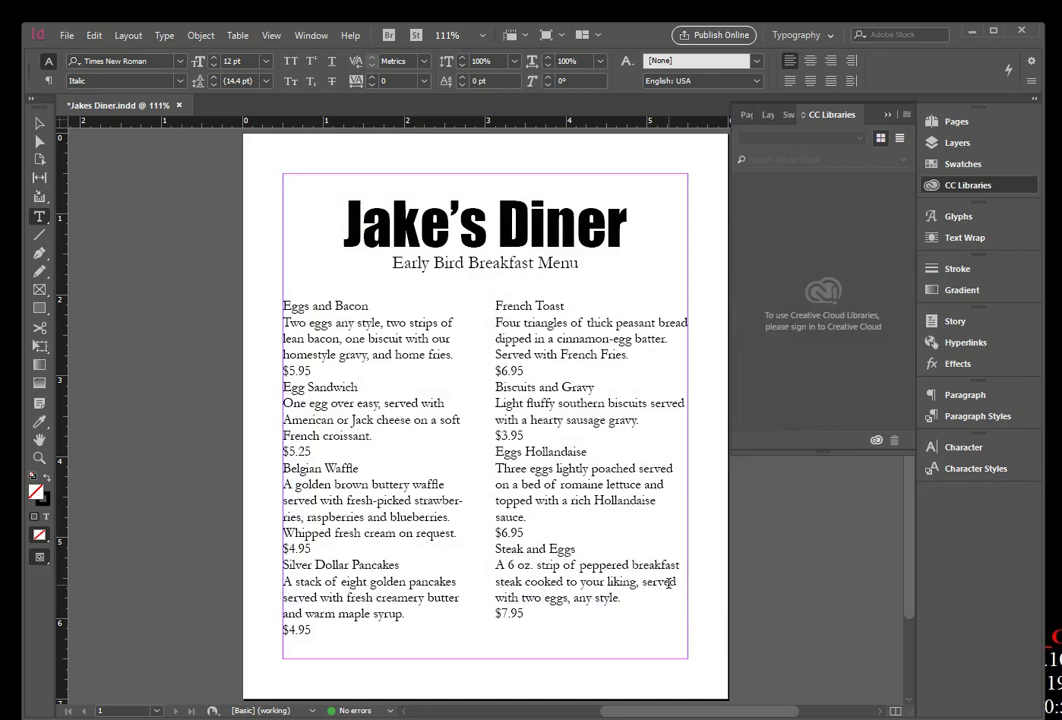
# - Apply the dishes style to the Eggs and Bacon dish name
pyautogui.click(950, 469)
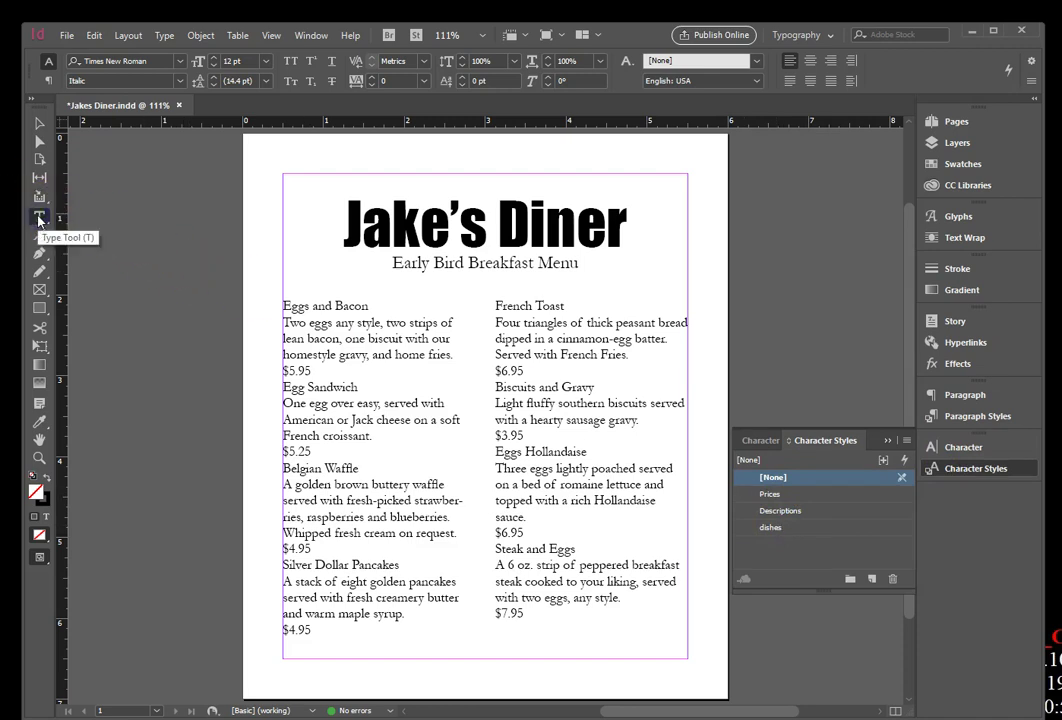
pyautogui.tripleClick(284, 307)
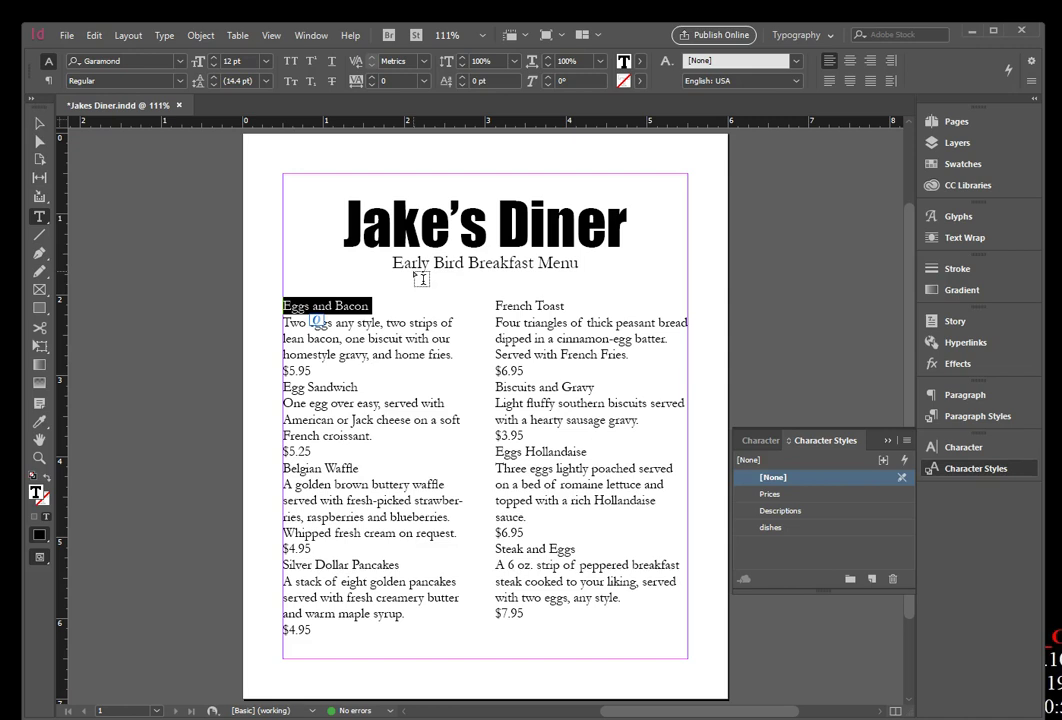
pyautogui.click(772, 529)
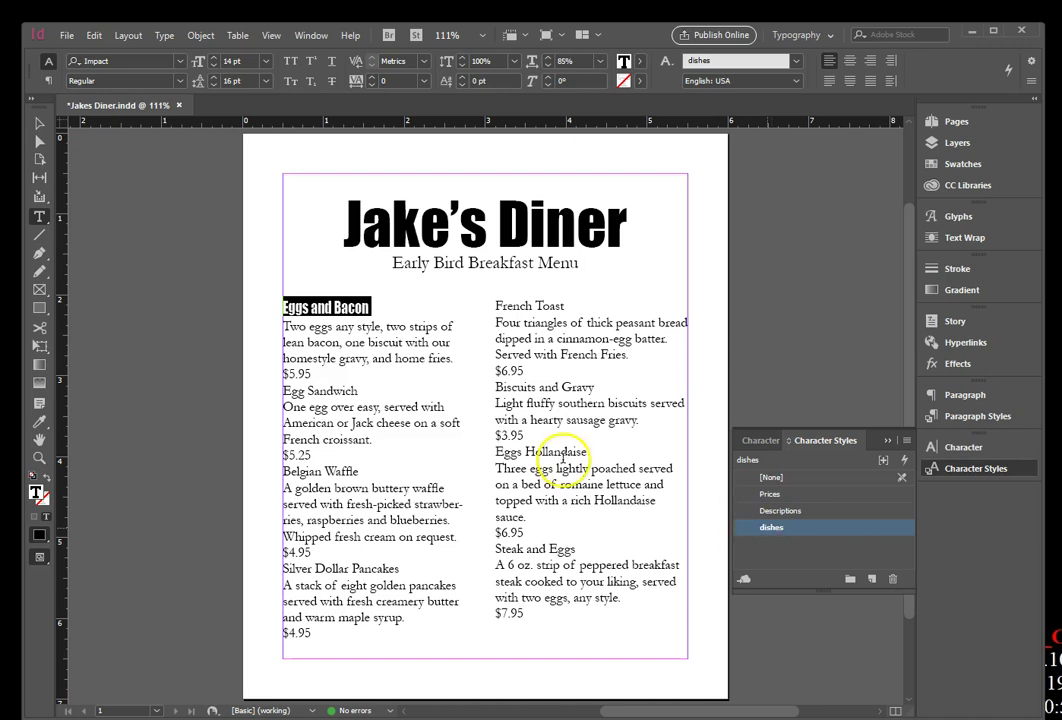
# - Apply Descriptions to the Eggs and Bacon description and Prices to $5.95
pyautogui.click(285, 328)
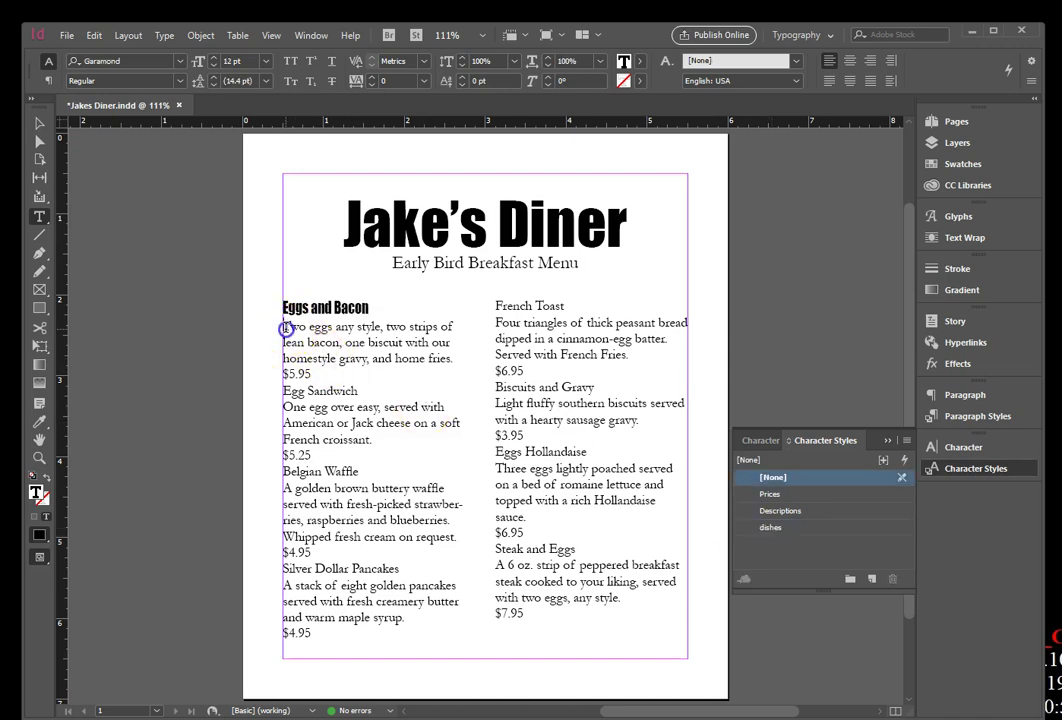
pyautogui.moveTo(285, 328); pyautogui.dragTo(453, 364)
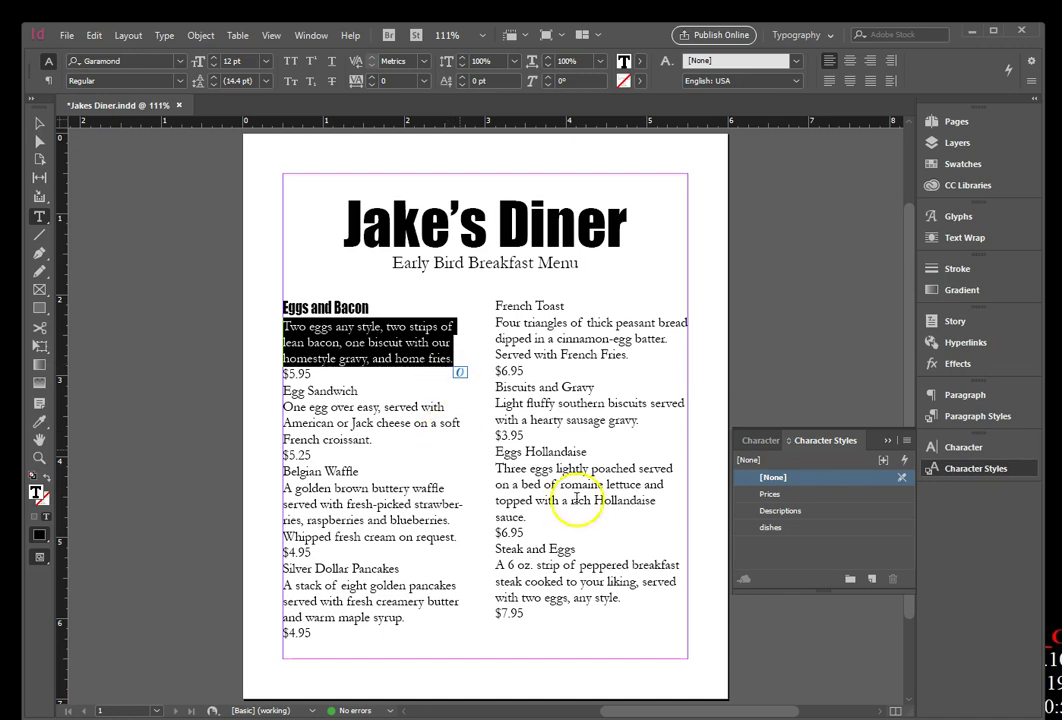
pyautogui.click(794, 511)
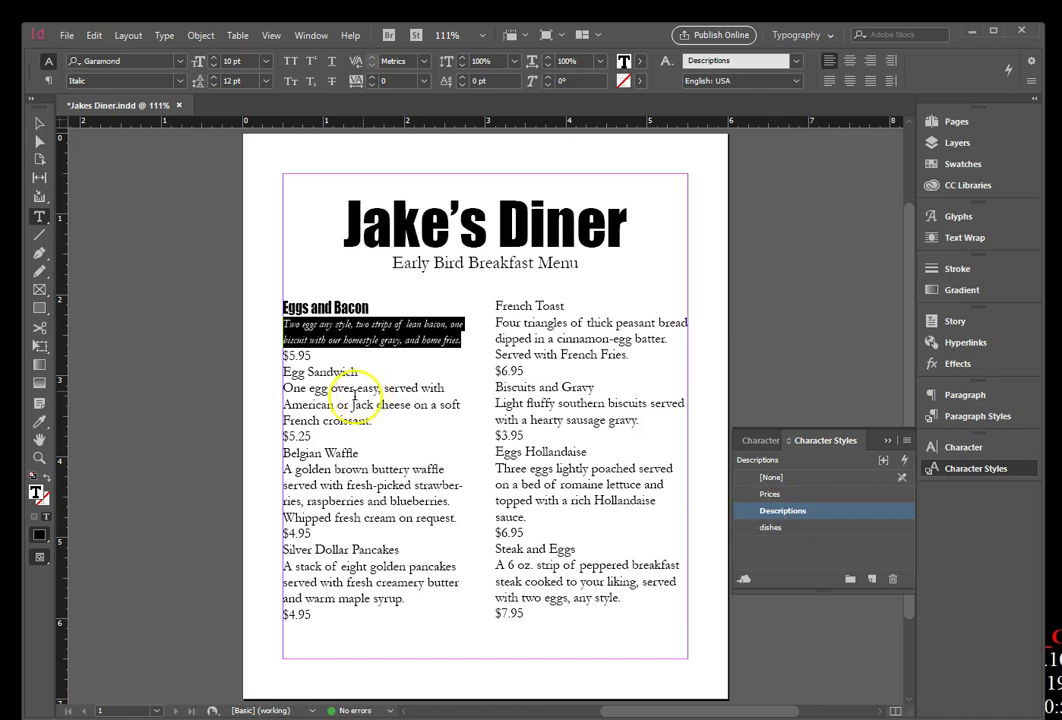
pyautogui.moveTo(285, 355); pyautogui.dragTo(313, 356)
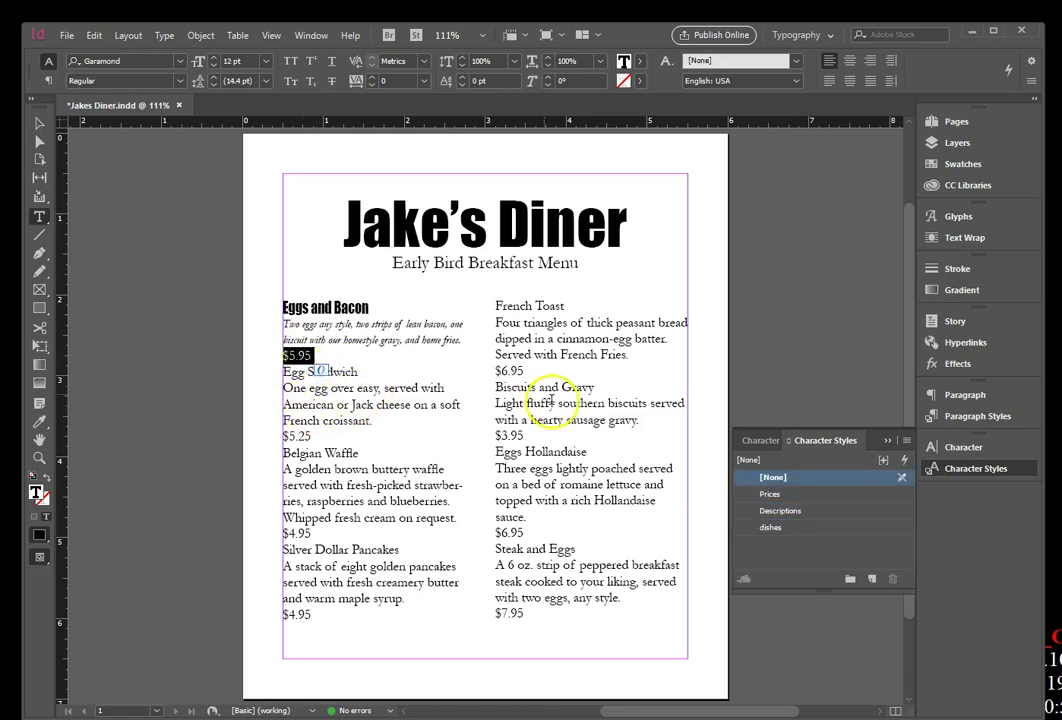
pyautogui.click(771, 494)
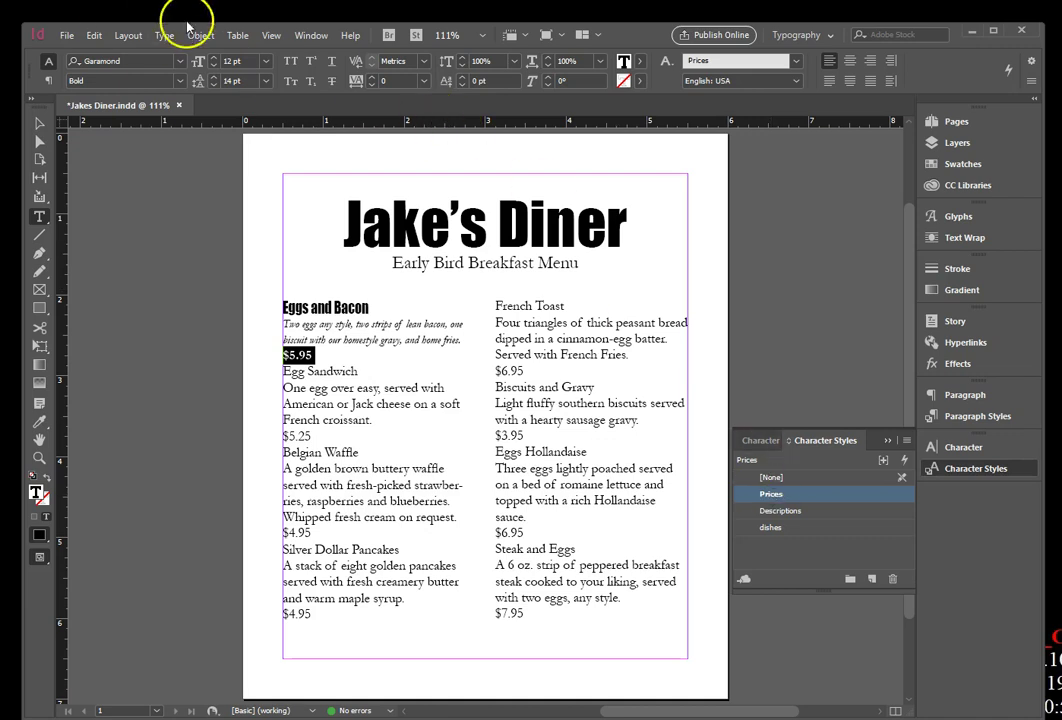
pyautogui.click(90, 35)
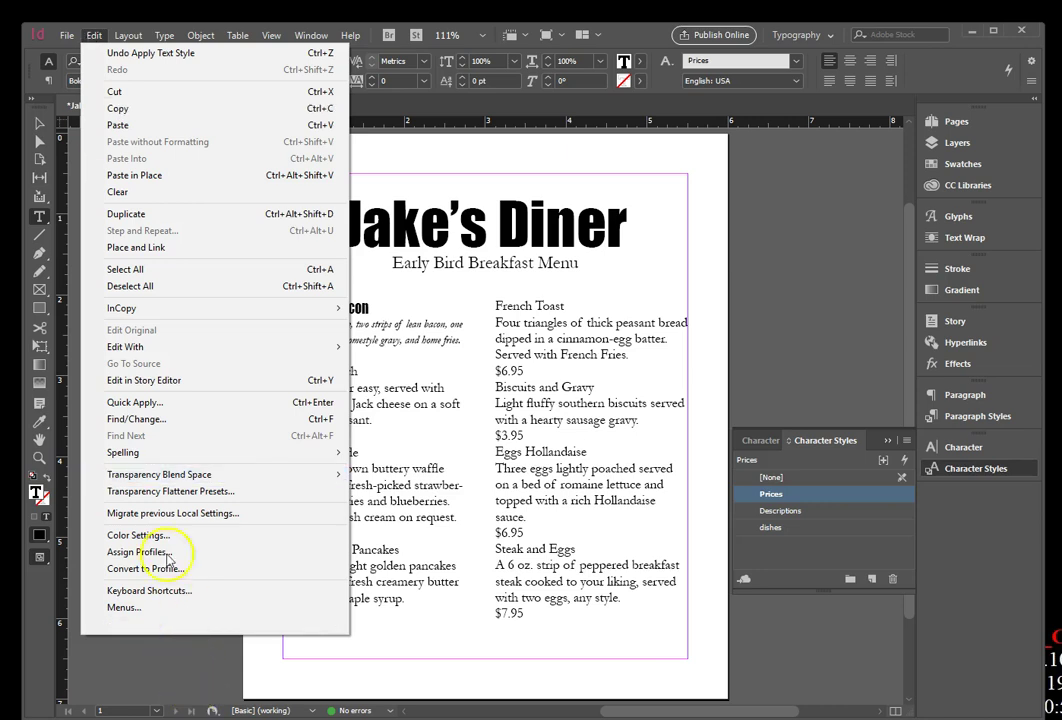
pyautogui.click(135, 286)
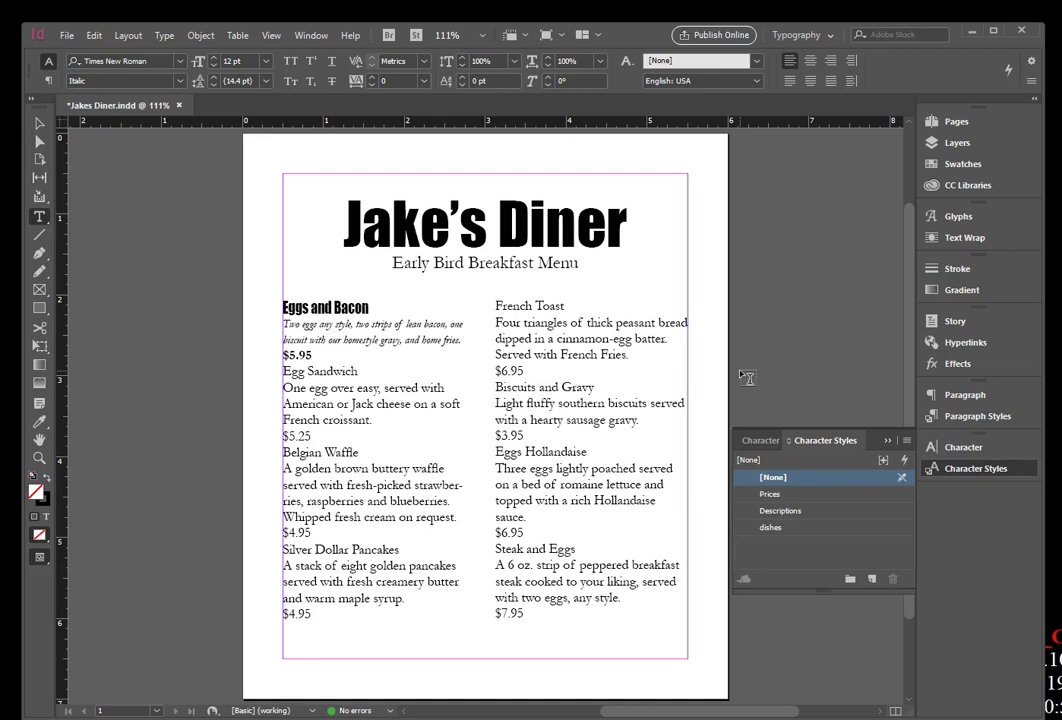
pyautogui.click(806, 391)
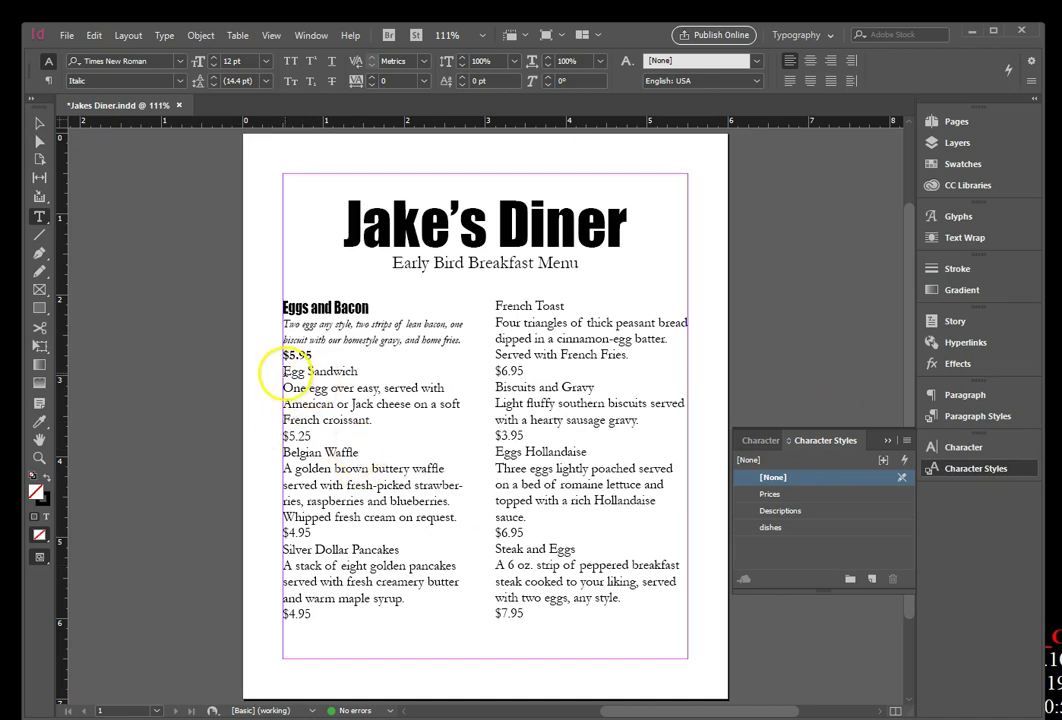
# - Apply the Descriptions style to all remaining menu text in both columns
pyautogui.moveTo(283, 372); pyautogui.dragTo(659, 685)
pyautogui.click(786, 511)
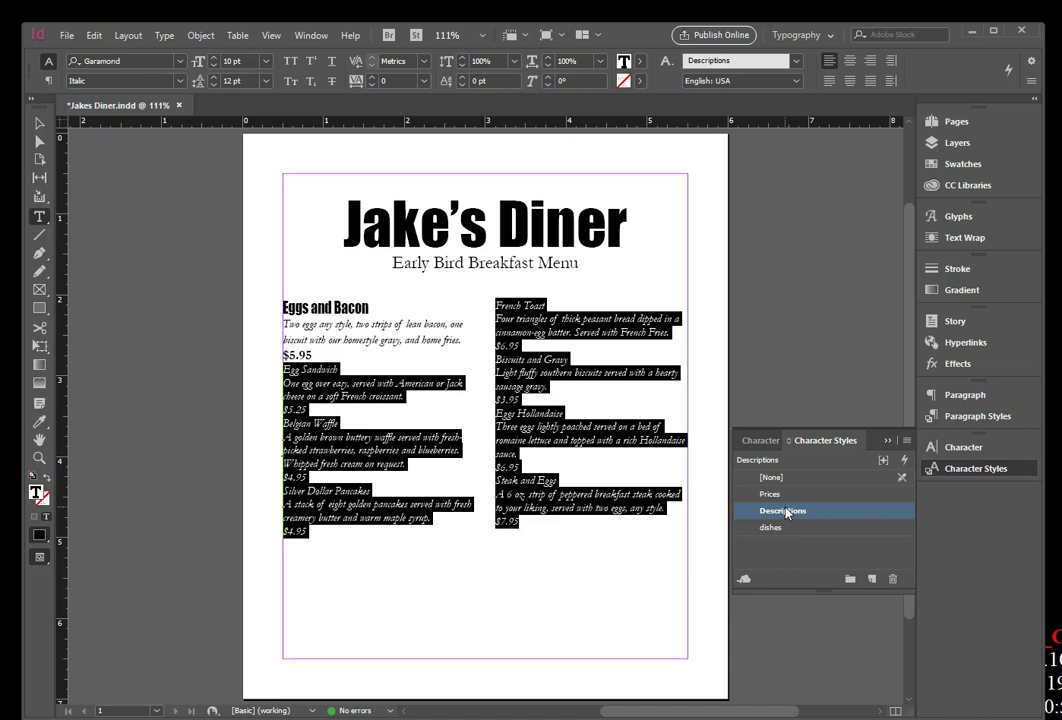
pyautogui.click(612, 453)
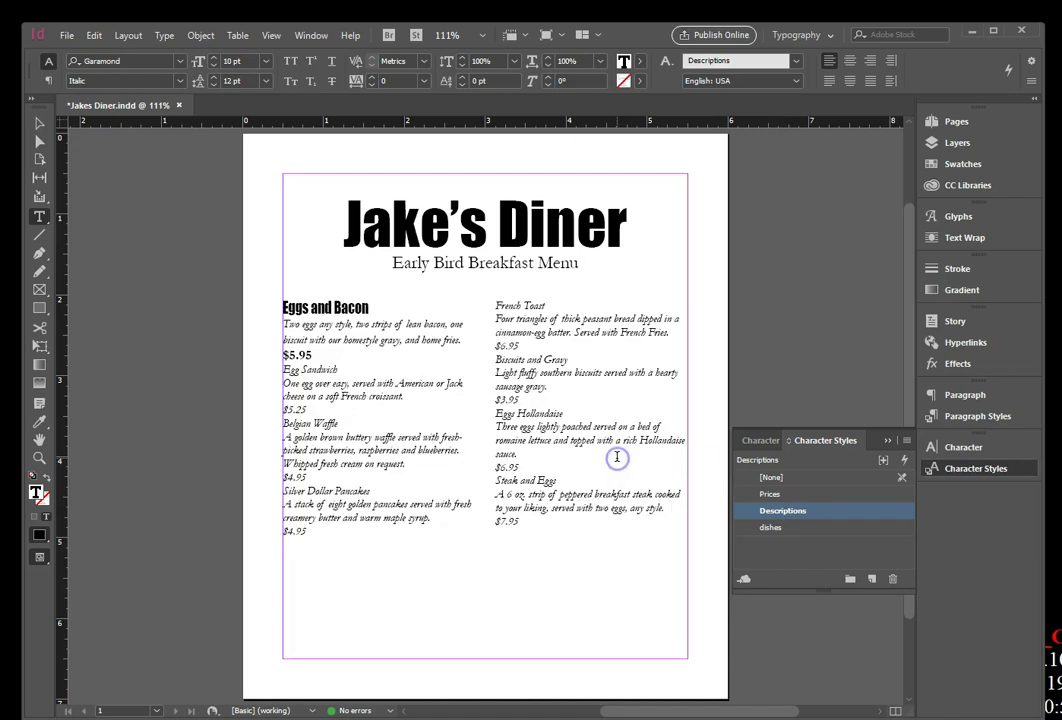
# - Apply dishes to Egg Sandwich, Belgian Waffle and Silver Dollar Pancakes
pyautogui.moveTo(284, 369); pyautogui.dragTo(338, 370)
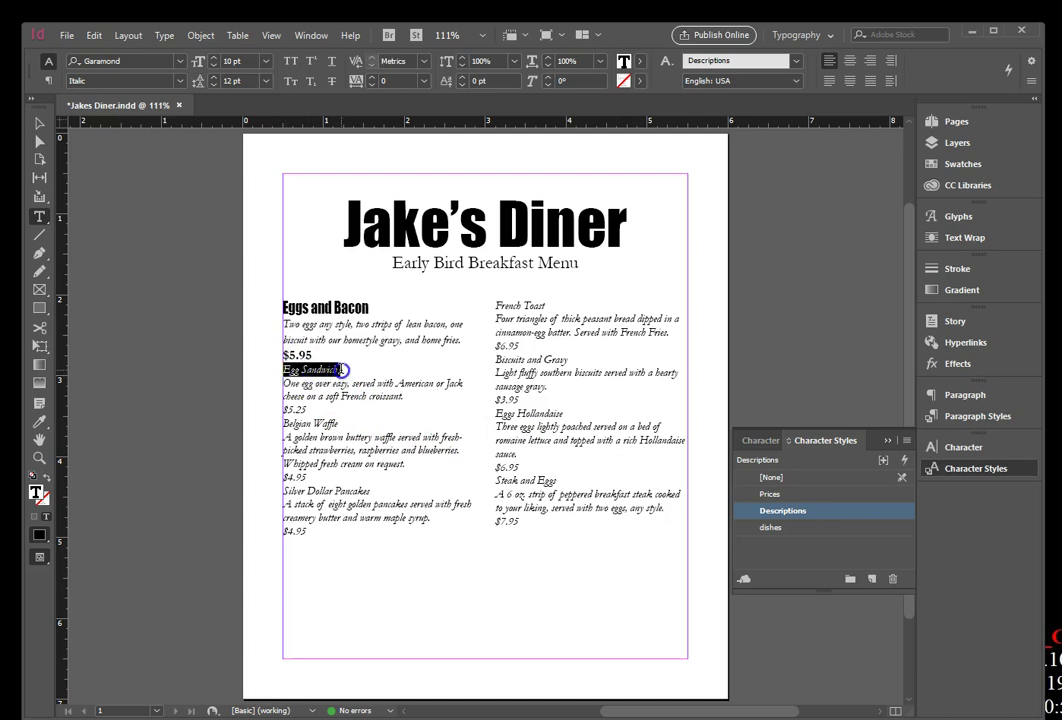
pyautogui.click(772, 528)
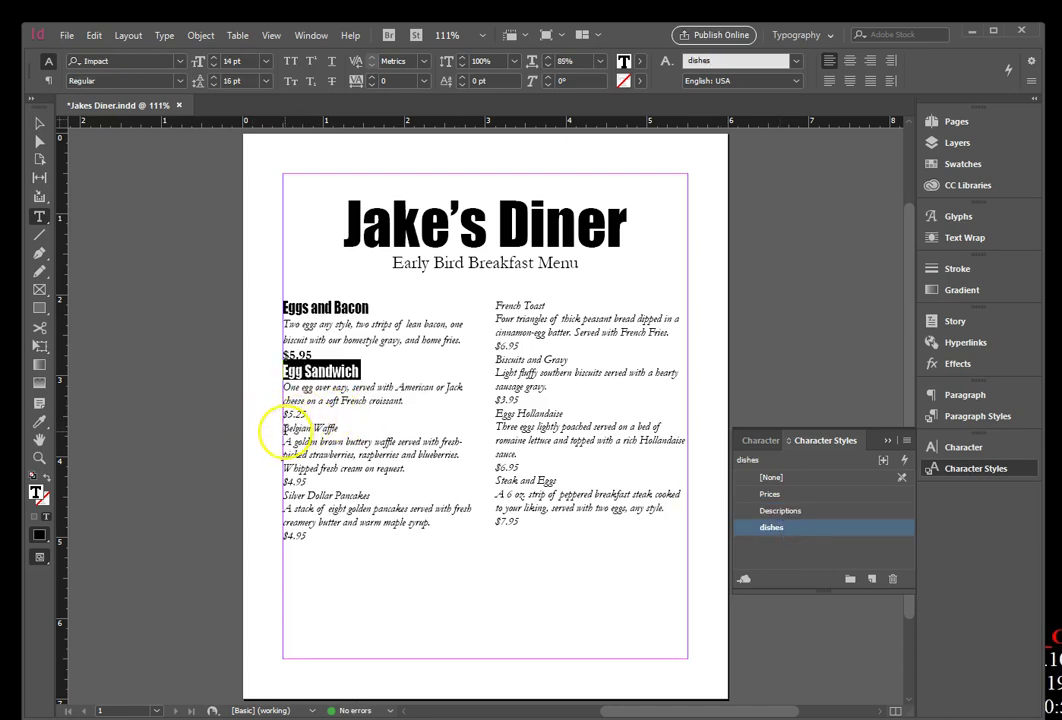
pyautogui.moveTo(283, 430); pyautogui.dragTo(340, 428)
pyautogui.click(770, 527)
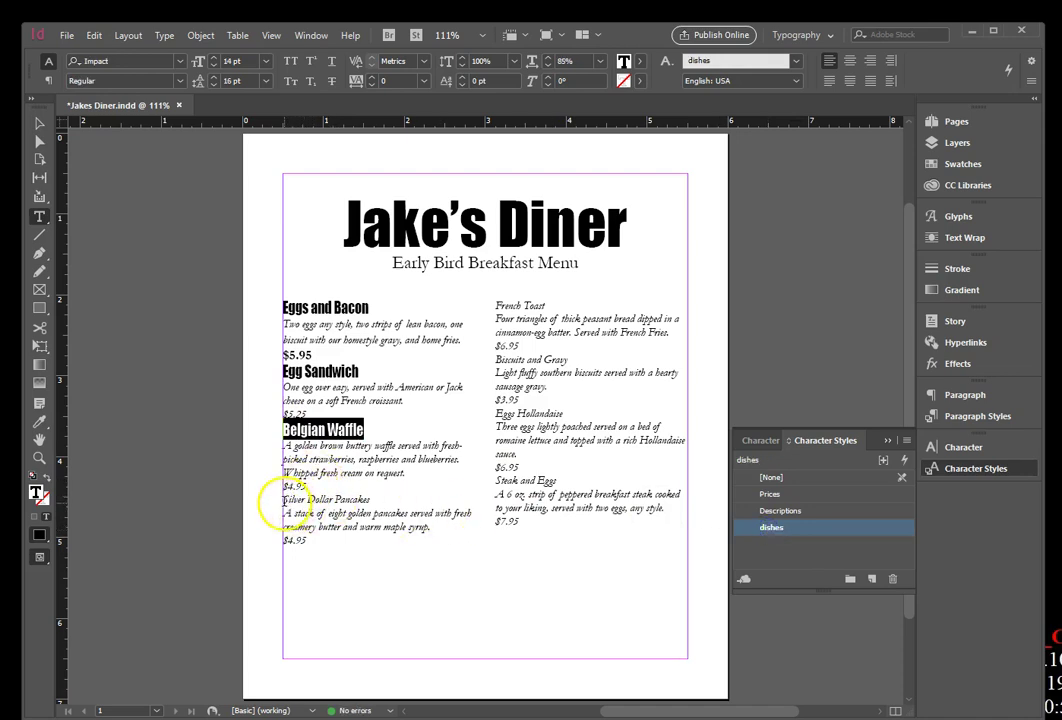
pyautogui.moveTo(283, 499); pyautogui.dragTo(370, 499)
pyautogui.click(798, 528)
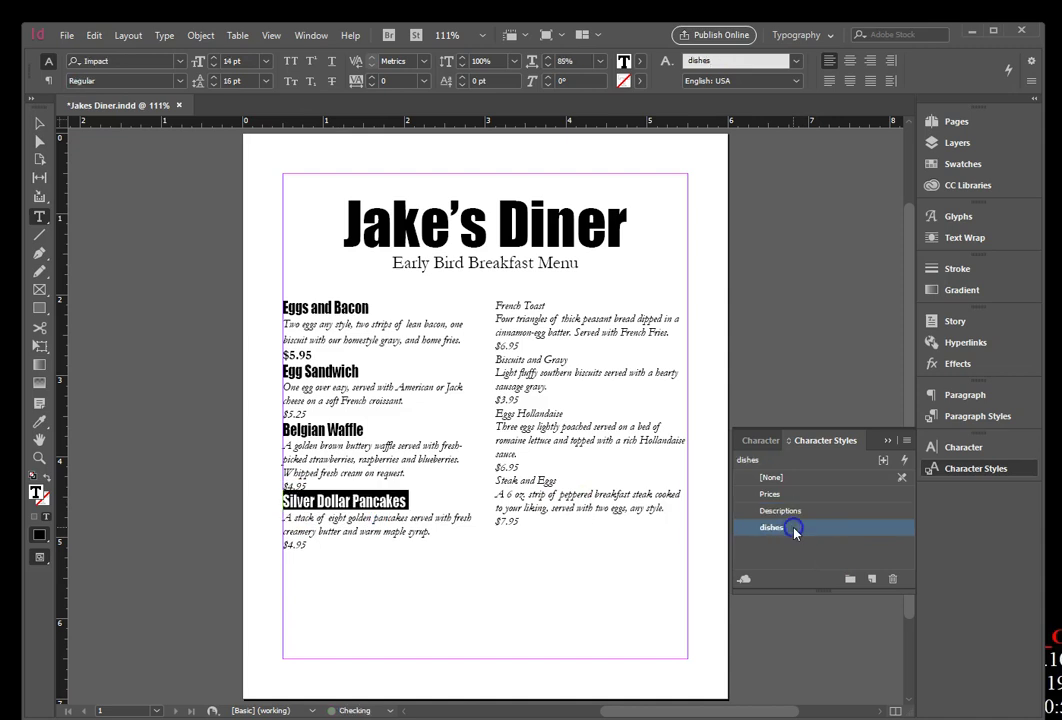
# - Apply dishes to French Toast, Biscuits and Gravy, Eggs Hollandaise and Steak and Eggs
pyautogui.click(496, 307)
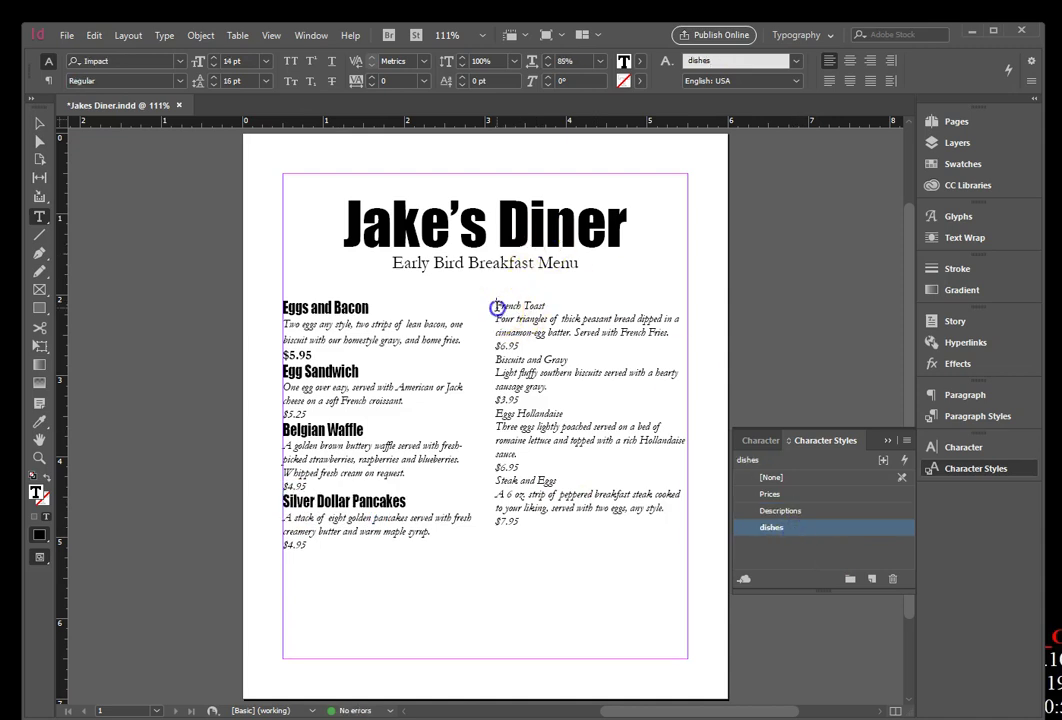
pyautogui.moveTo(496, 307); pyautogui.dragTo(547, 305)
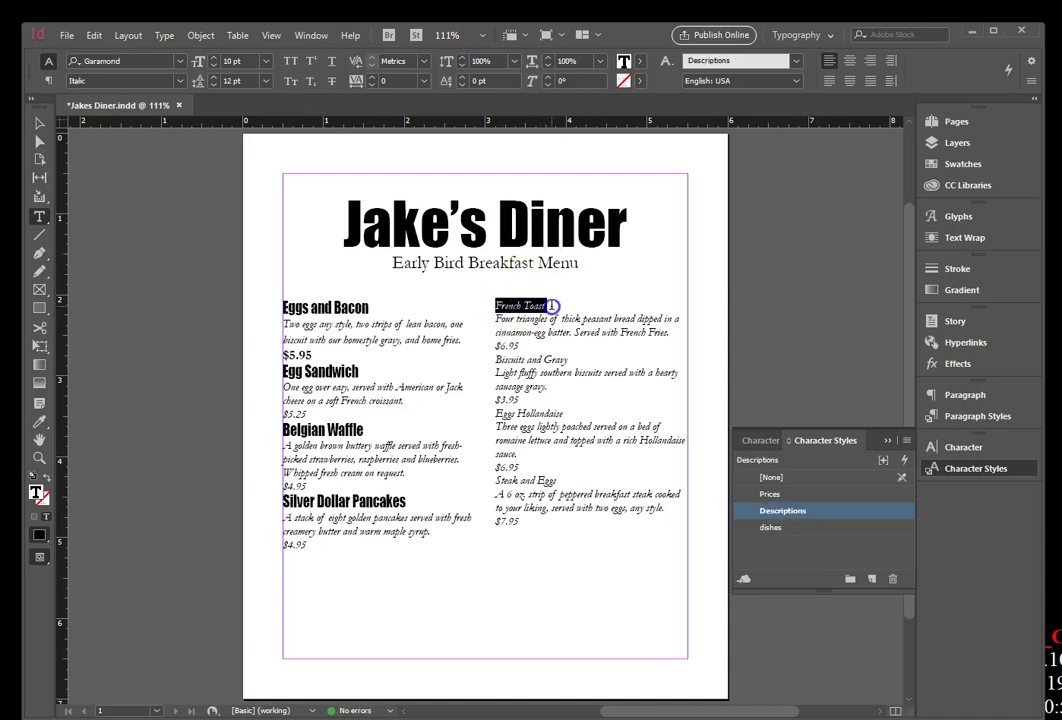
pyautogui.click(786, 530)
pyautogui.click(495, 365)
pyautogui.moveTo(495, 365); pyautogui.dragTo(568, 366)
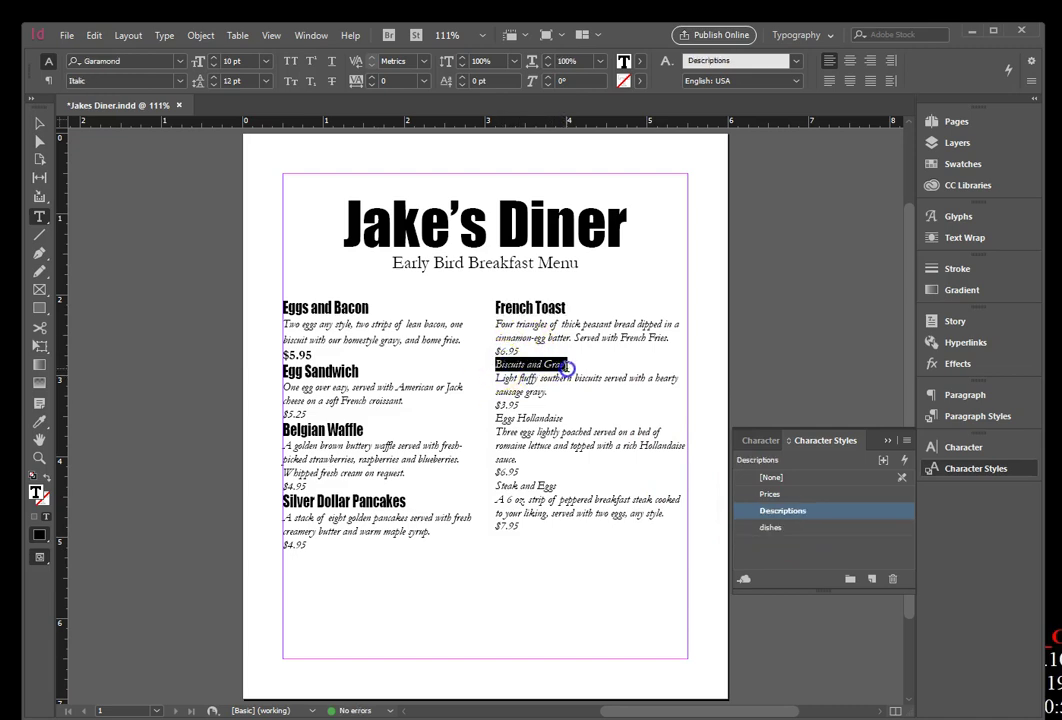
pyautogui.click(770, 528)
pyautogui.moveTo(495, 424); pyautogui.dragTo(565, 425)
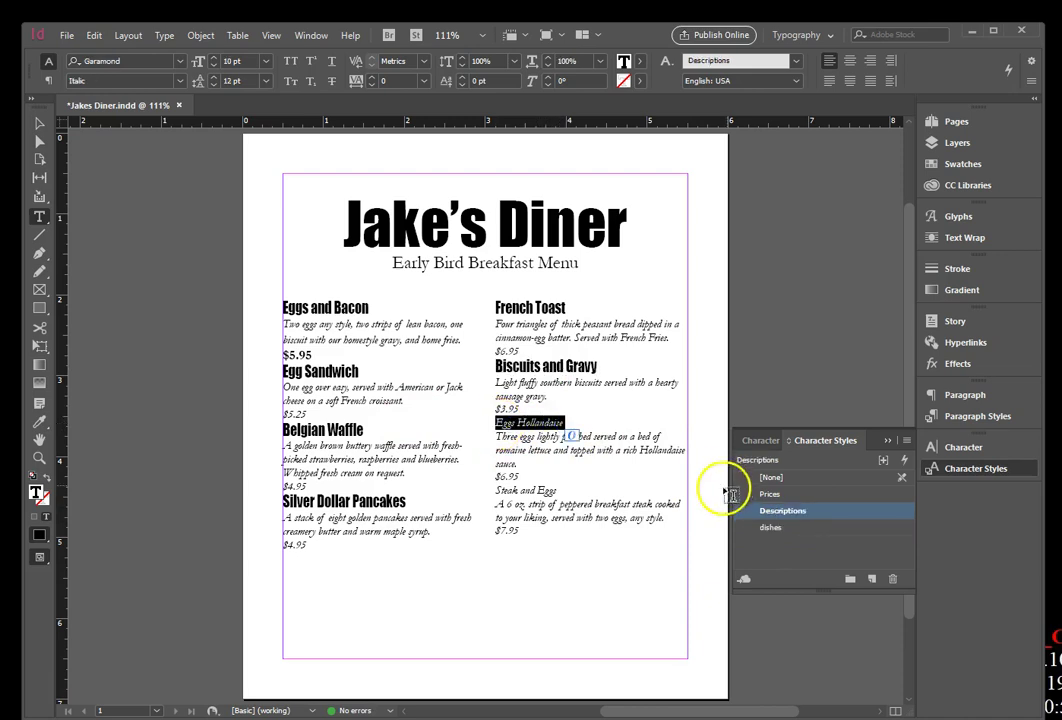
pyautogui.click(770, 527)
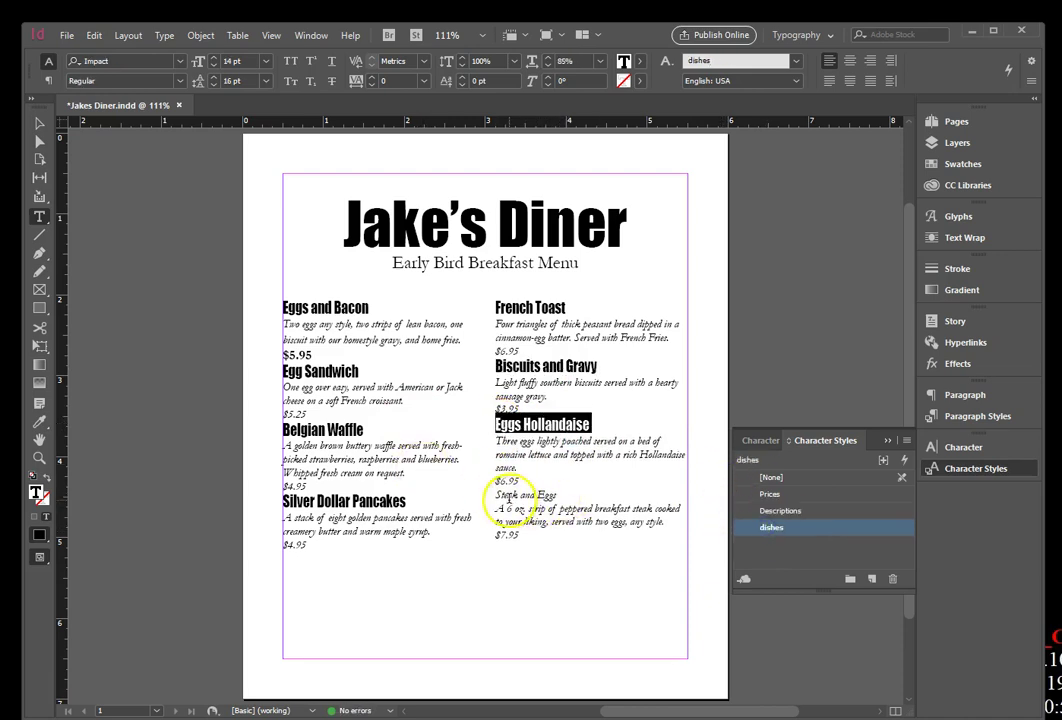
pyautogui.moveTo(495, 496); pyautogui.dragTo(560, 496)
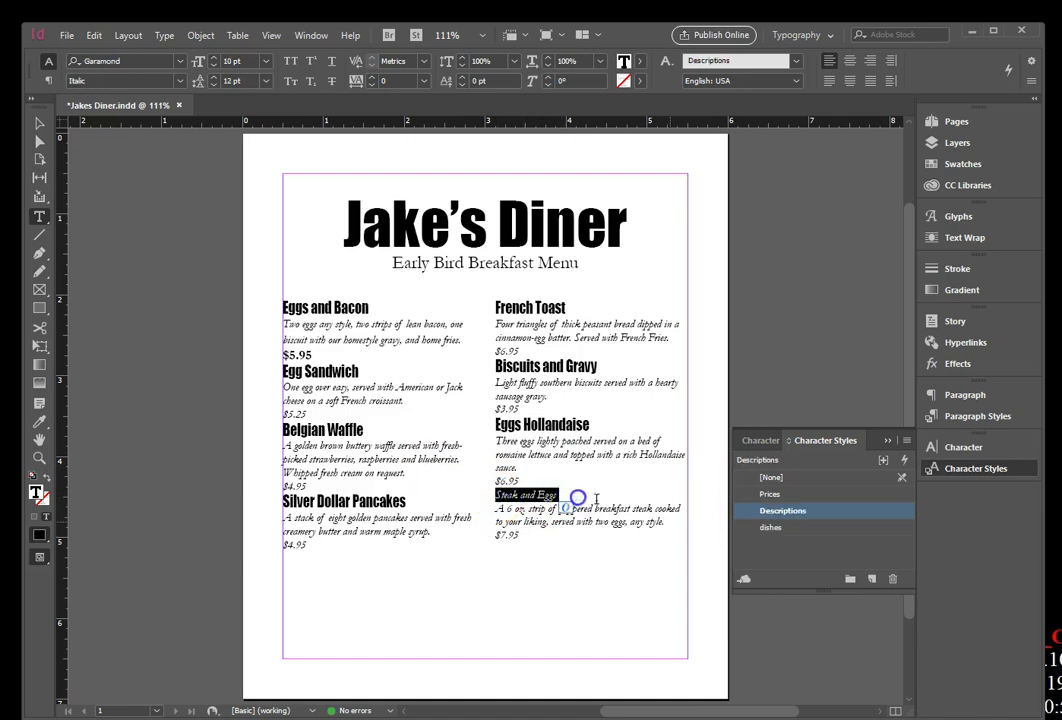
pyautogui.click(768, 530)
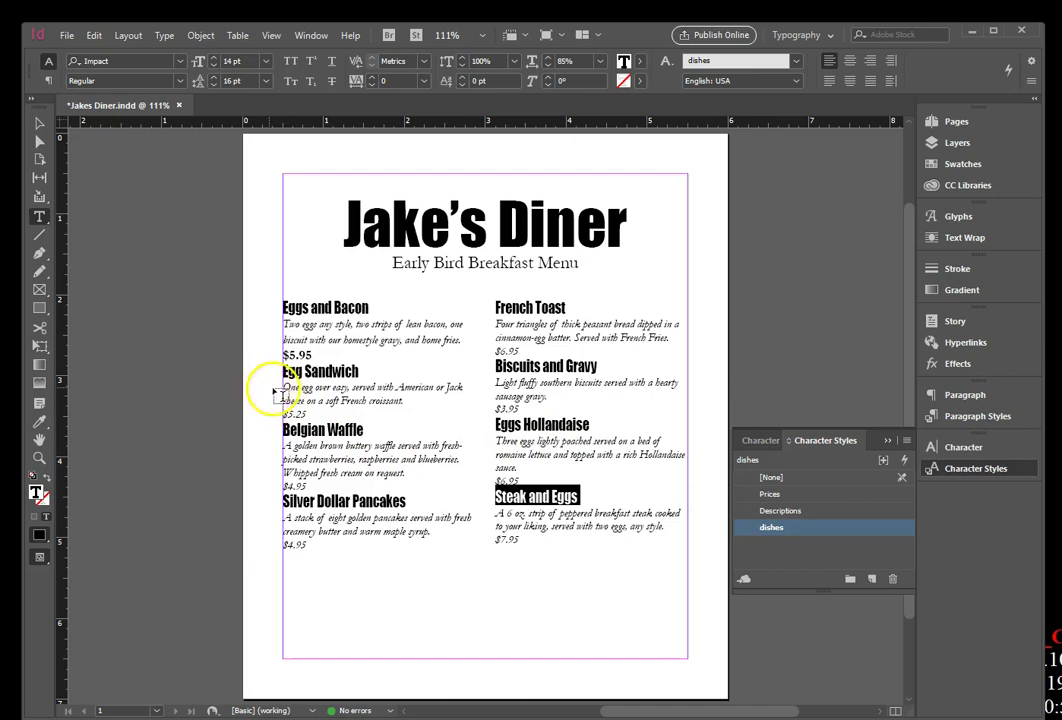
# - Apply the Prices character style to $5.25, both $4.95 prices and the French Toast $6.95
pyautogui.moveTo(283, 413); pyautogui.dragTo(308, 413)
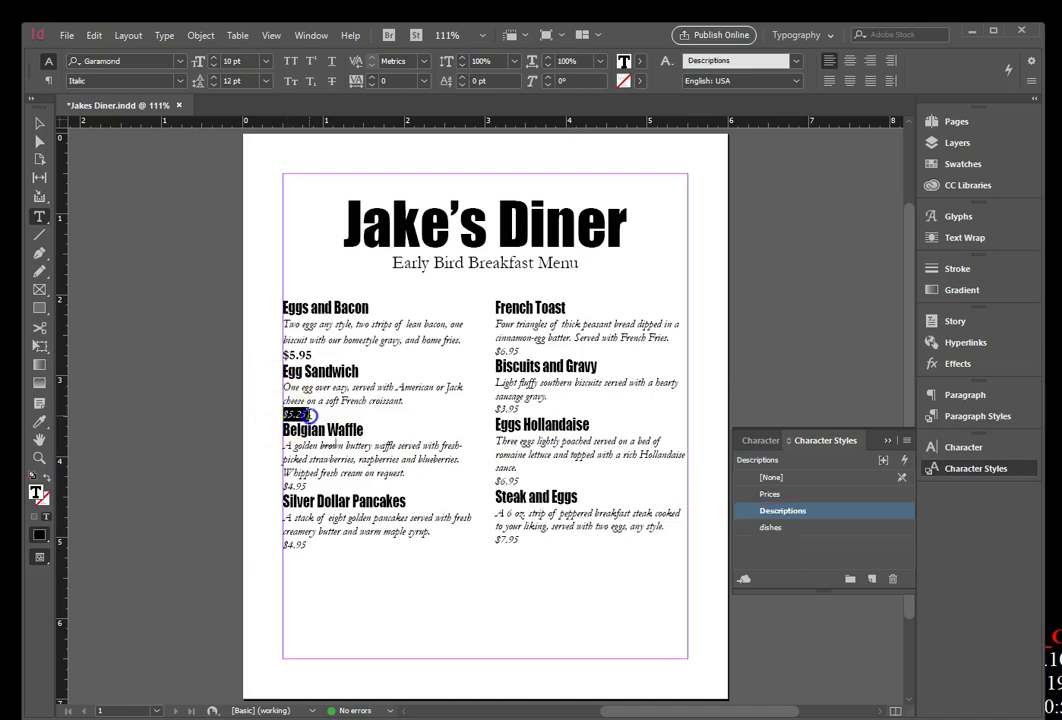
pyautogui.click(771, 495)
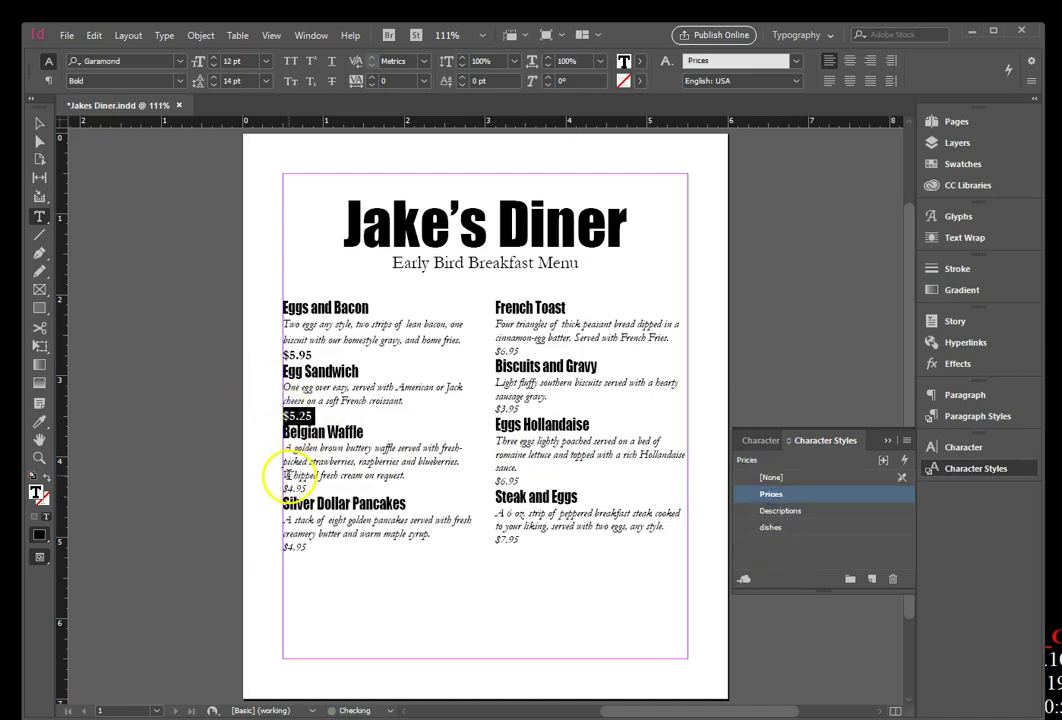
pyautogui.moveTo(283, 489); pyautogui.dragTo(313, 490)
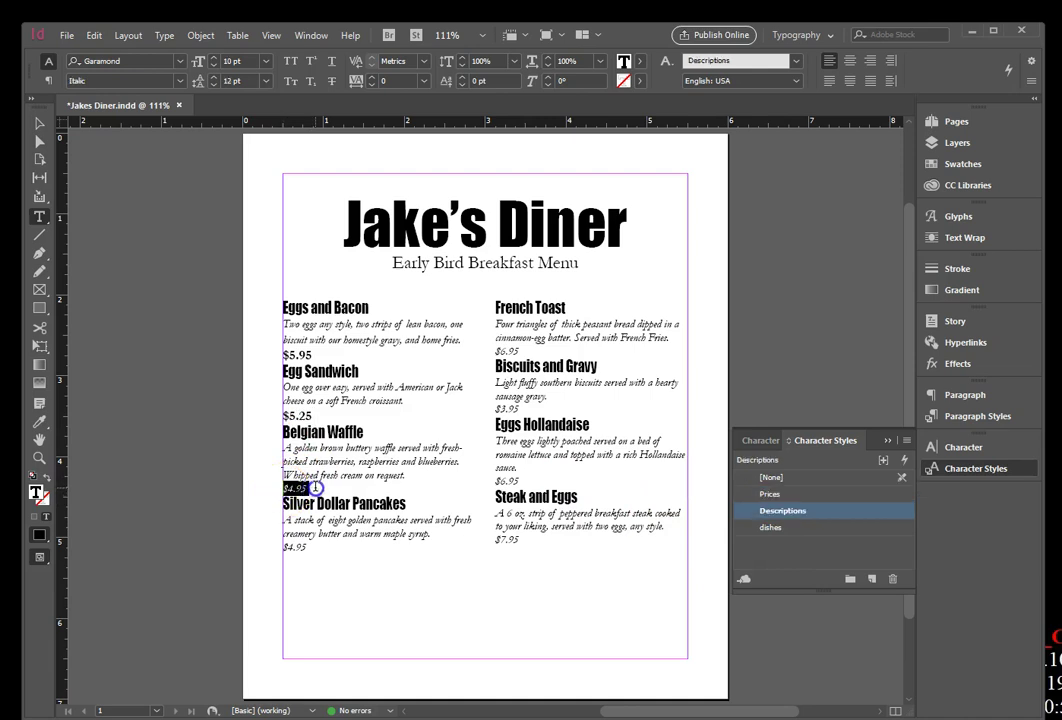
pyautogui.click(778, 495)
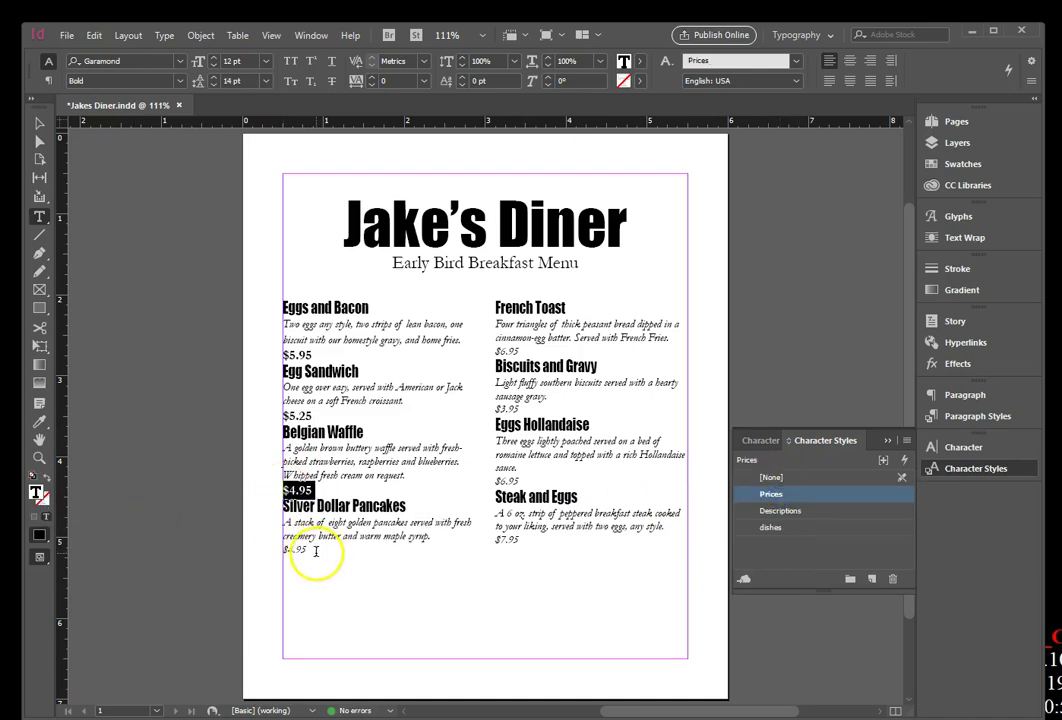
pyautogui.moveTo(313, 550); pyautogui.dragTo(282, 550)
pyautogui.click(772, 494)
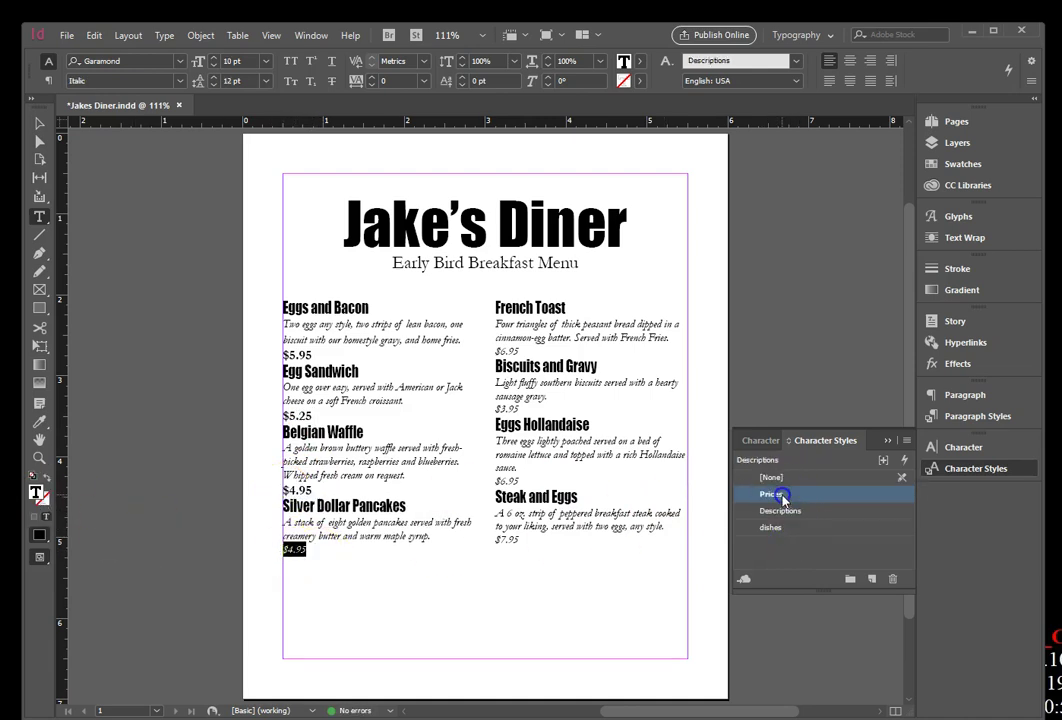
pyautogui.moveTo(512, 350)
pyautogui.mouseDown()
pyautogui.moveTo(481, 351)
pyautogui.moveTo(505, 372)
pyautogui.moveTo(541, 351)
pyautogui.moveTo(496, 352)
pyautogui.mouseUp()
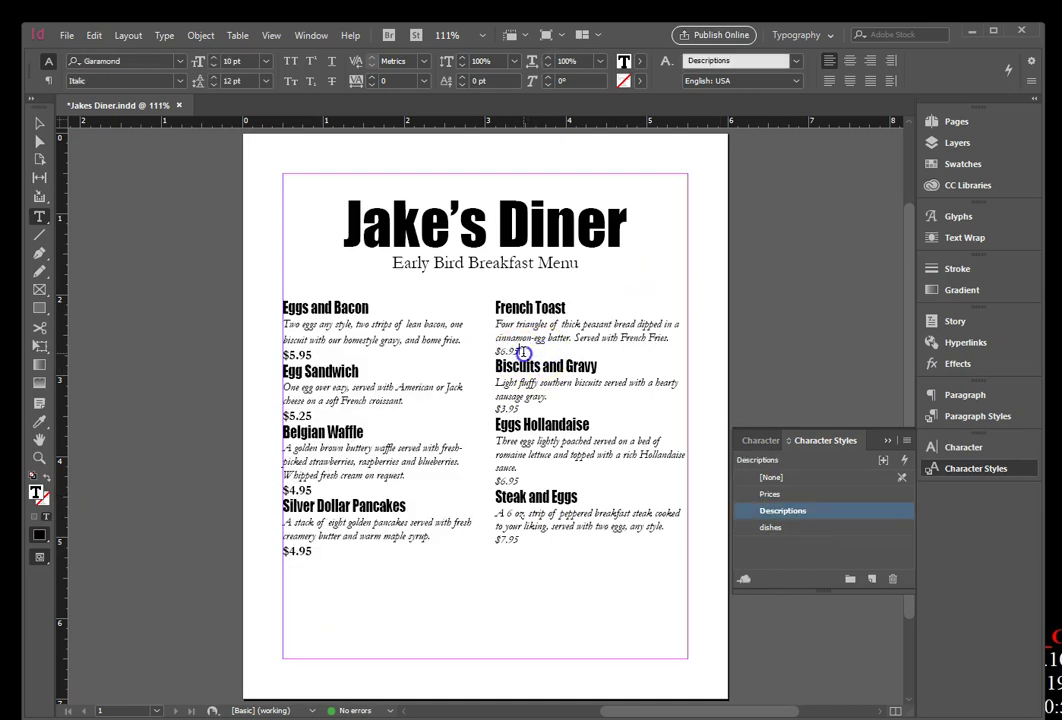
pyautogui.click(772, 494)
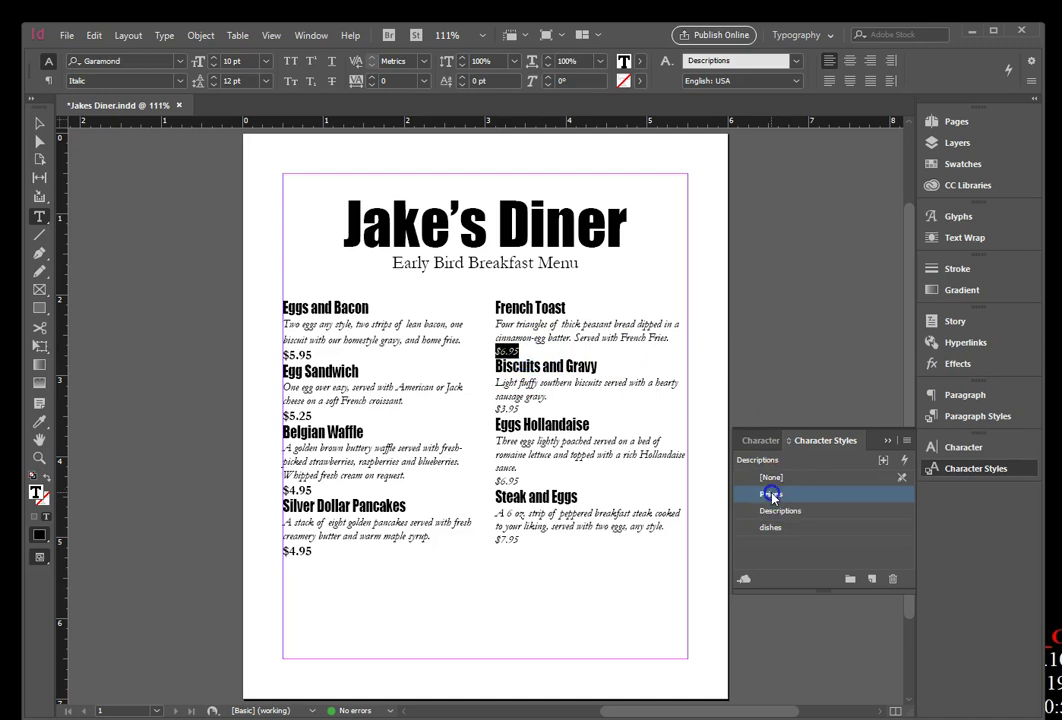
# - Apply Prices to $3.95, Eggs Hollandaise $6.95 and Steak and Eggs $7.95, then collapse the panel
pyautogui.moveTo(517, 411); pyautogui.dragTo(540, 408)
pyautogui.click(543, 411)
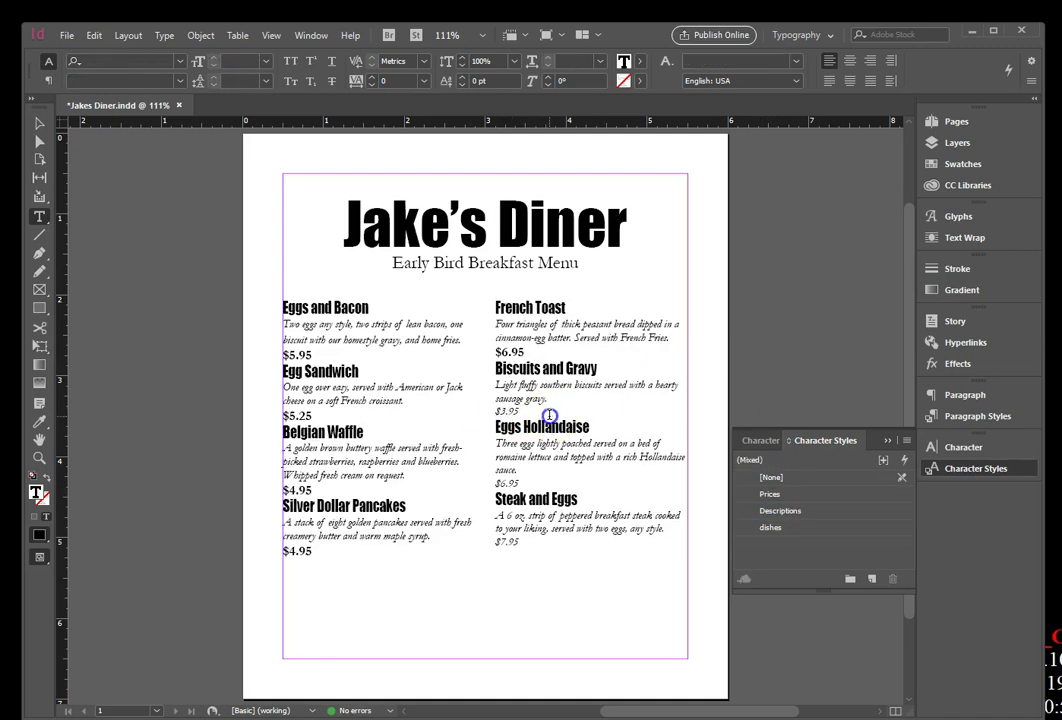
pyautogui.click(521, 411)
pyautogui.moveTo(521, 411)
pyautogui.mouseDown()
pyautogui.moveTo(497, 424)
pyautogui.moveTo(520, 411)
pyautogui.mouseUp()
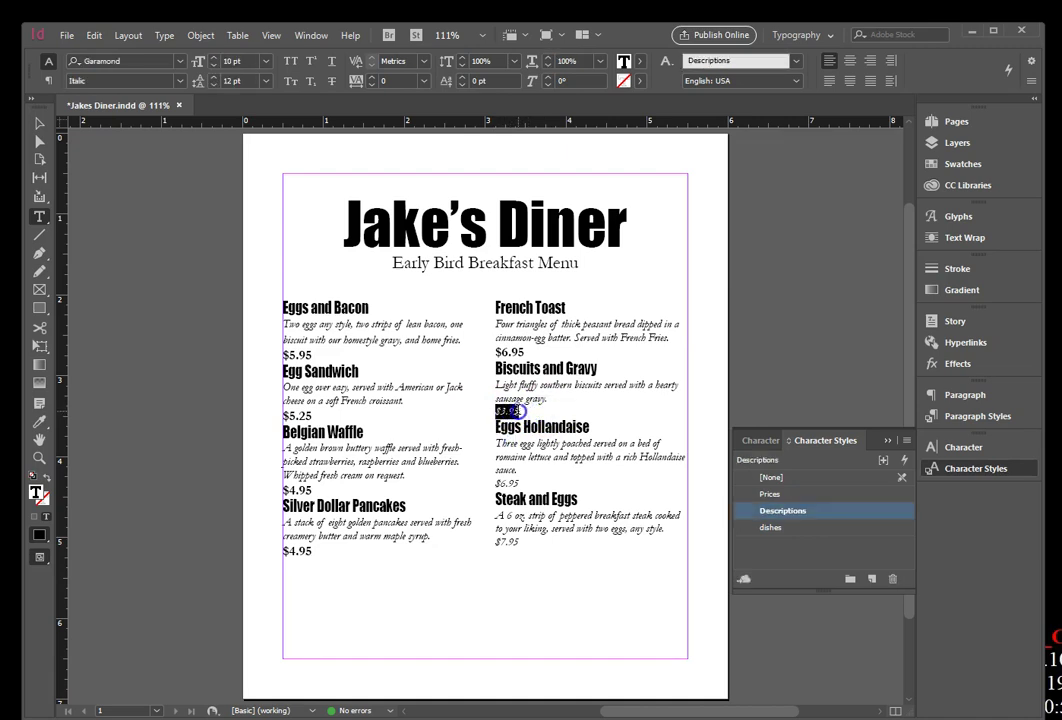
pyautogui.click(760, 494)
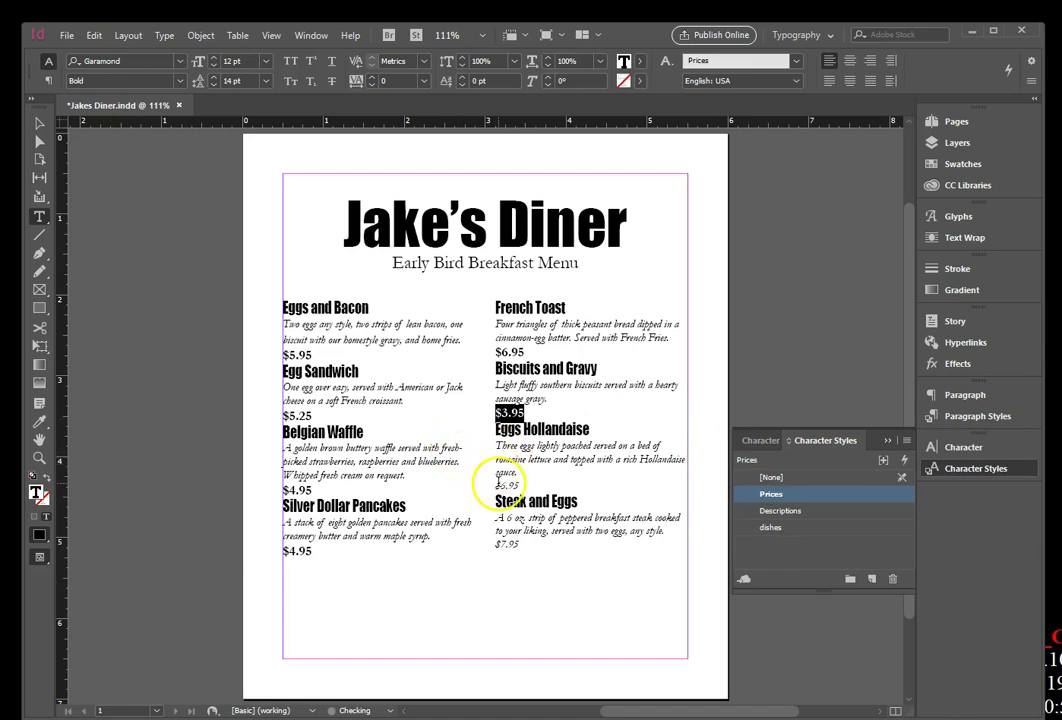
pyautogui.moveTo(517, 488); pyautogui.dragTo(493, 485)
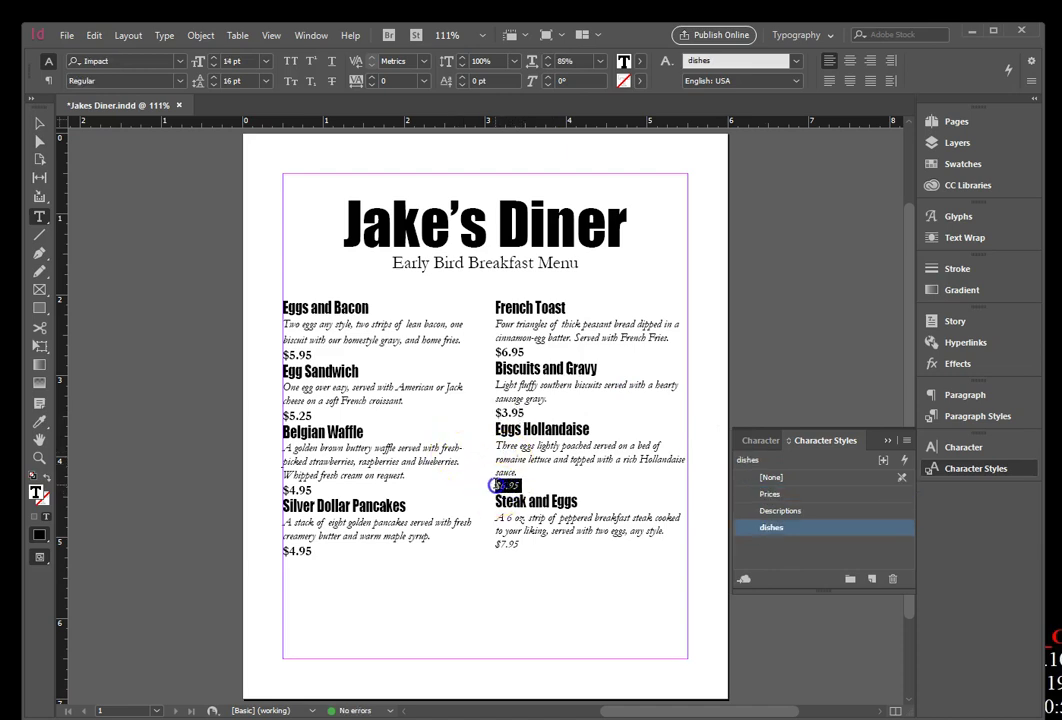
pyautogui.click(760, 494)
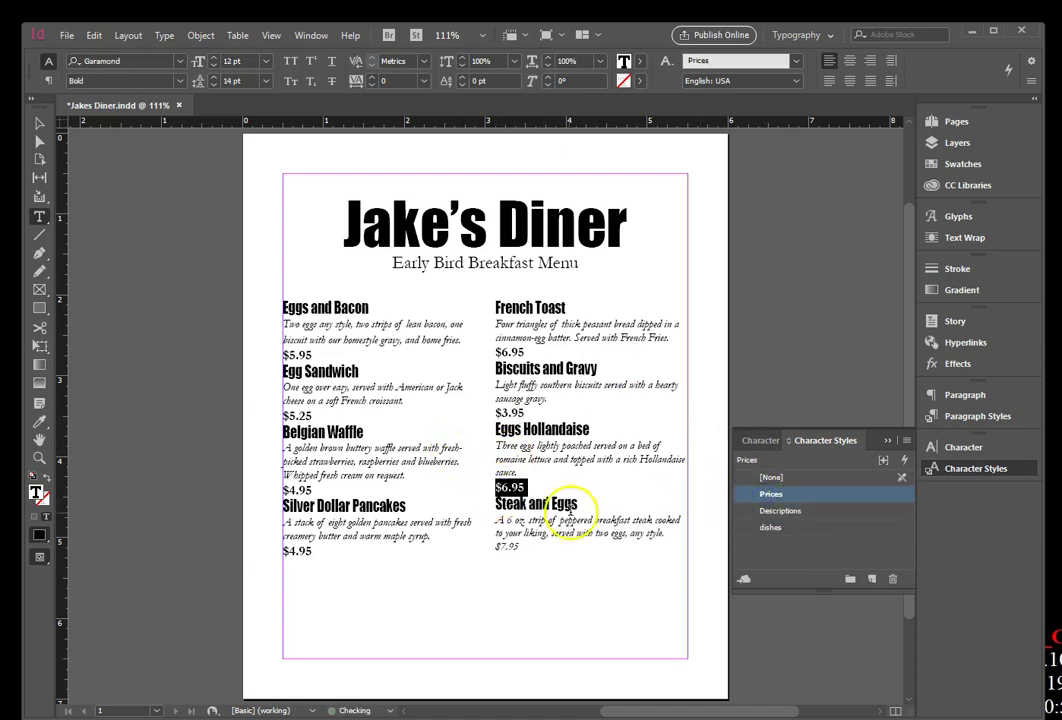
pyautogui.moveTo(494, 547); pyautogui.dragTo(521, 547)
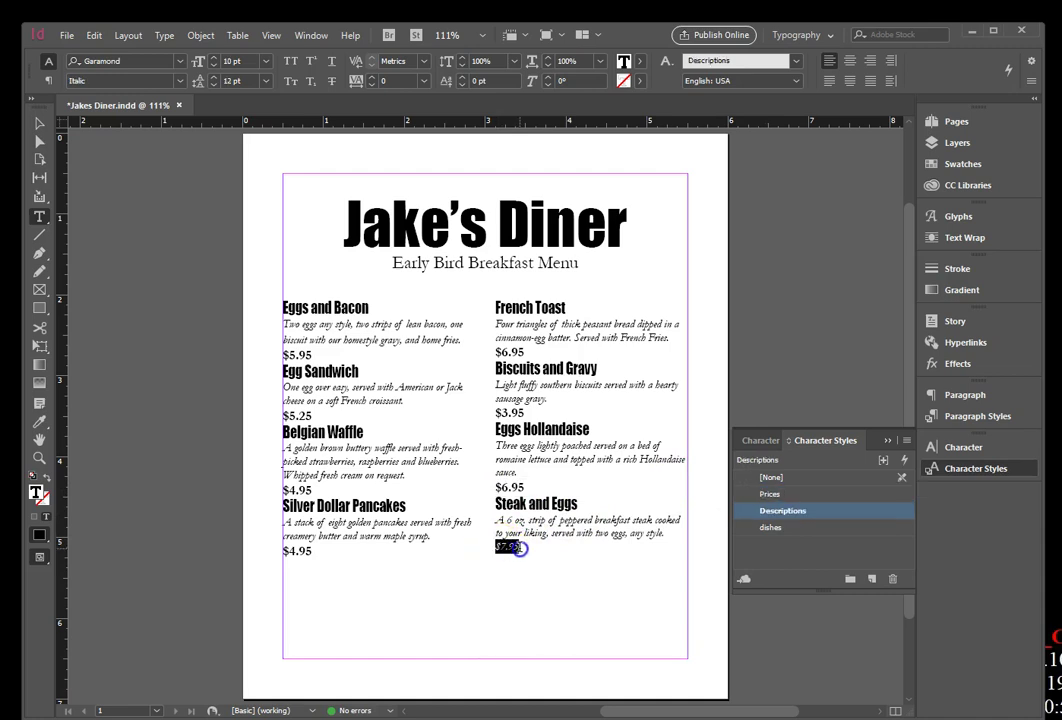
pyautogui.click(765, 495)
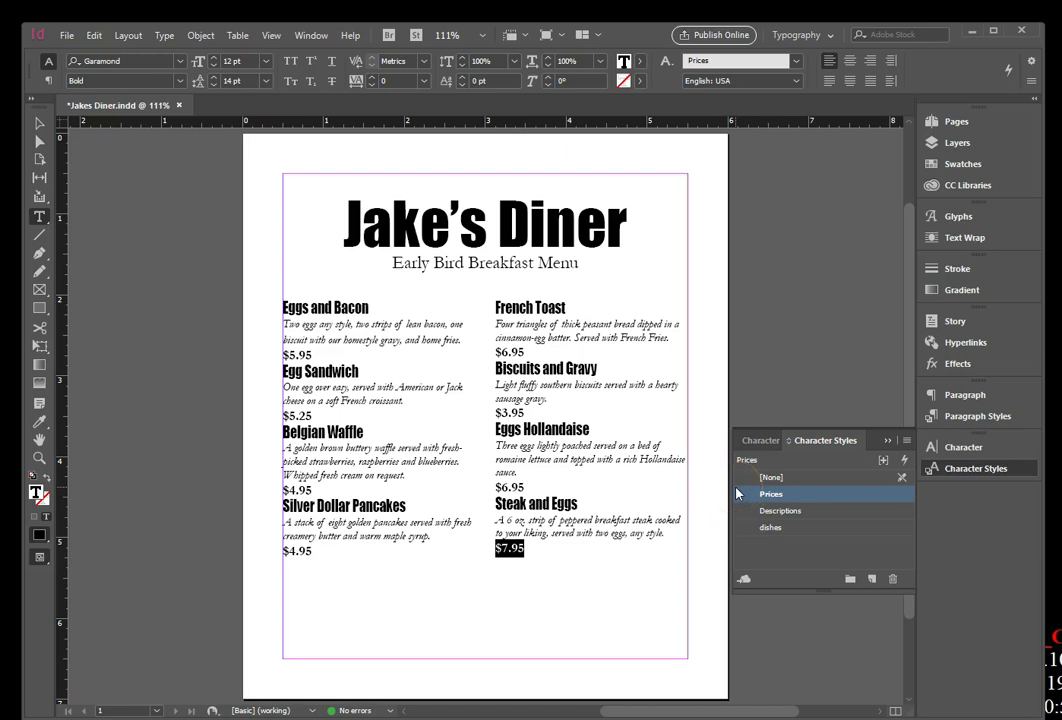
pyautogui.click(737, 497)
pyautogui.click(889, 441)
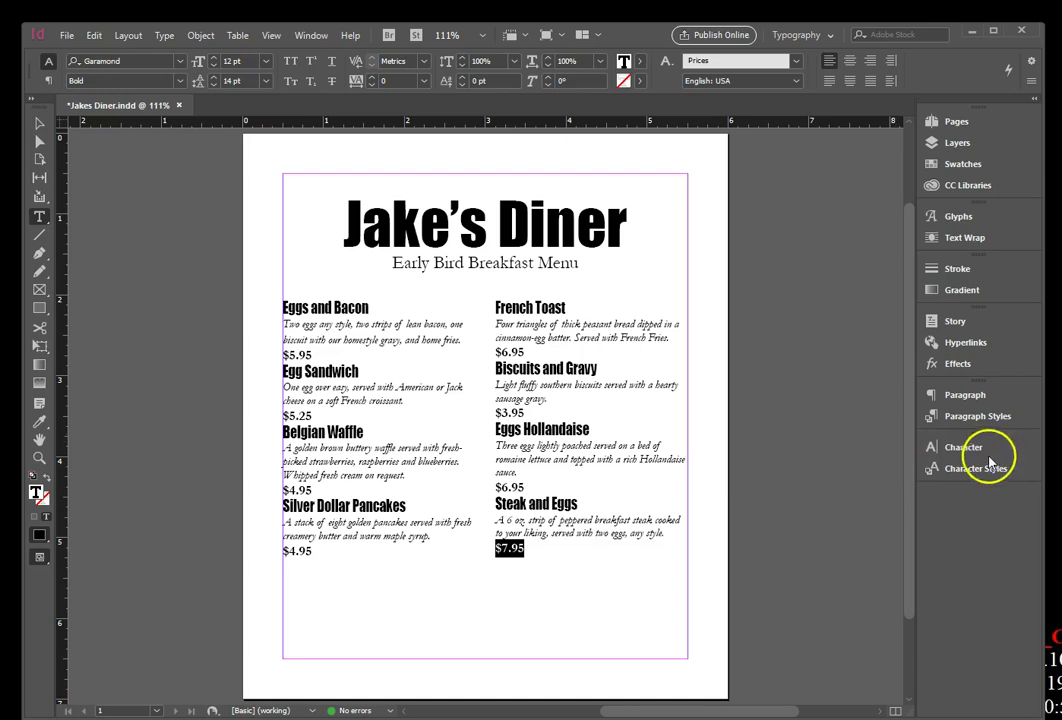
# - Start a new paragraph style from the Paragraph Styles panel menu
pyautogui.click(975, 418)
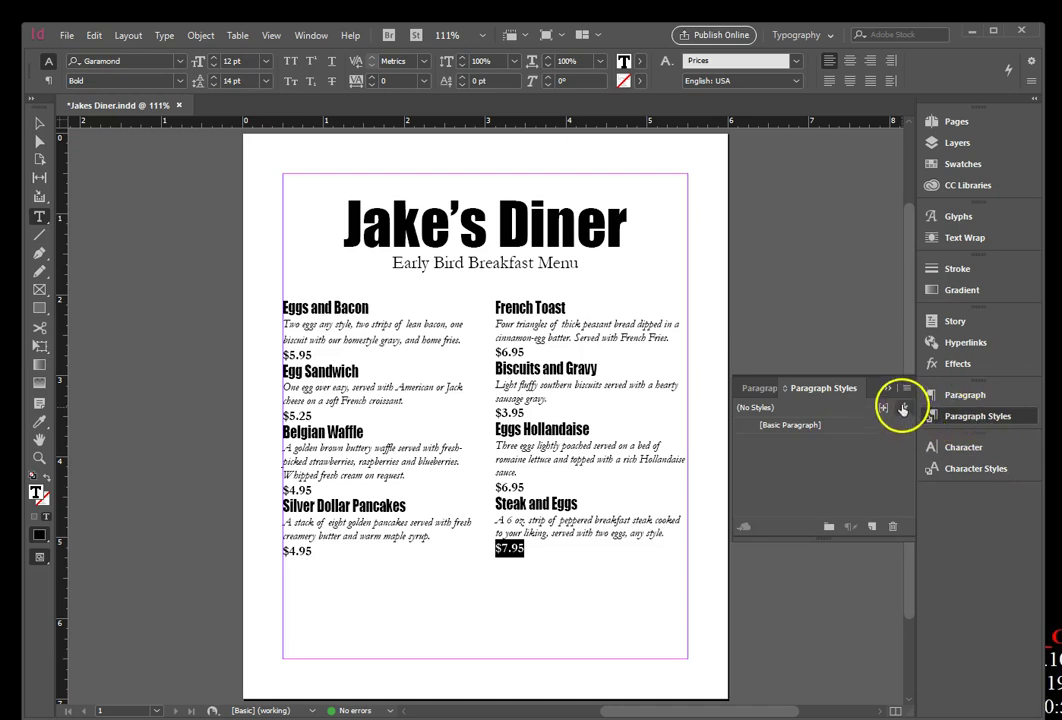
pyautogui.click(906, 389)
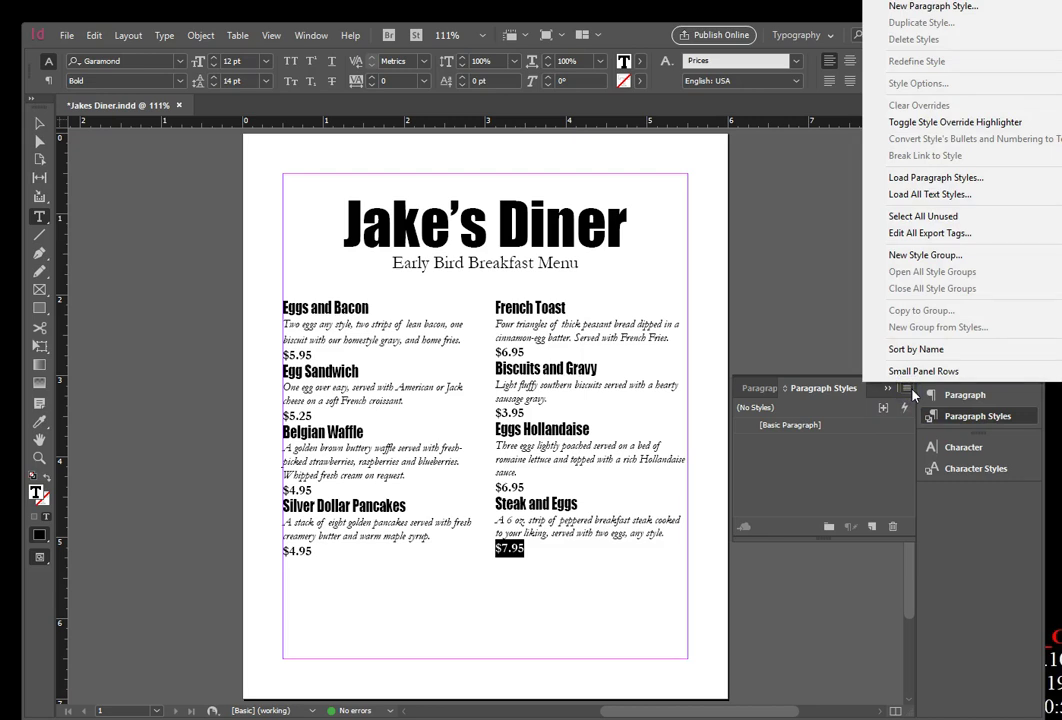
pyautogui.click(901, 8)
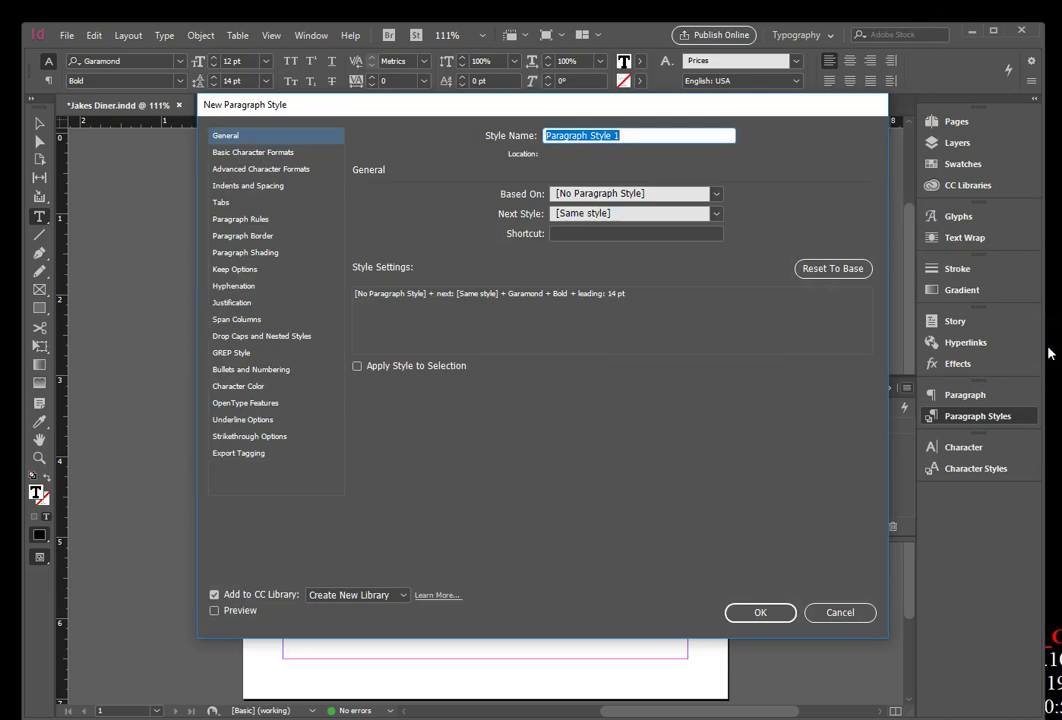
# - Name the new paragraph style 'Prices', set Center alignment and Space After to .25
pyautogui.moveTo(620, 136); pyautogui.dragTo(516, 141)
pyautogui.write('Prices')
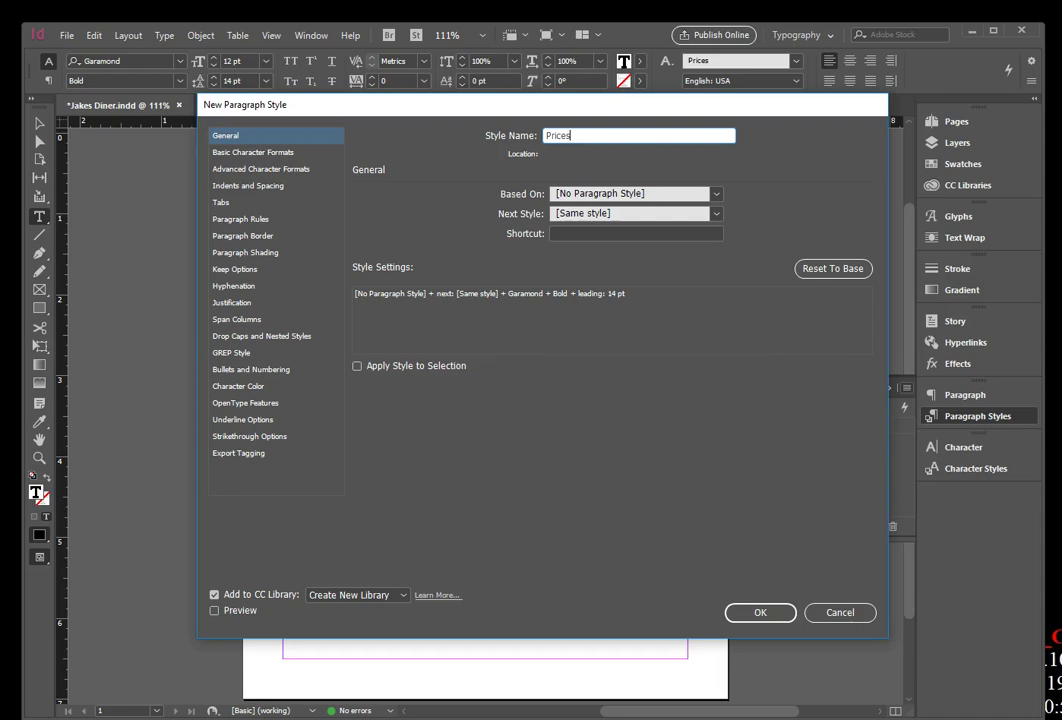
pyautogui.click(276, 186)
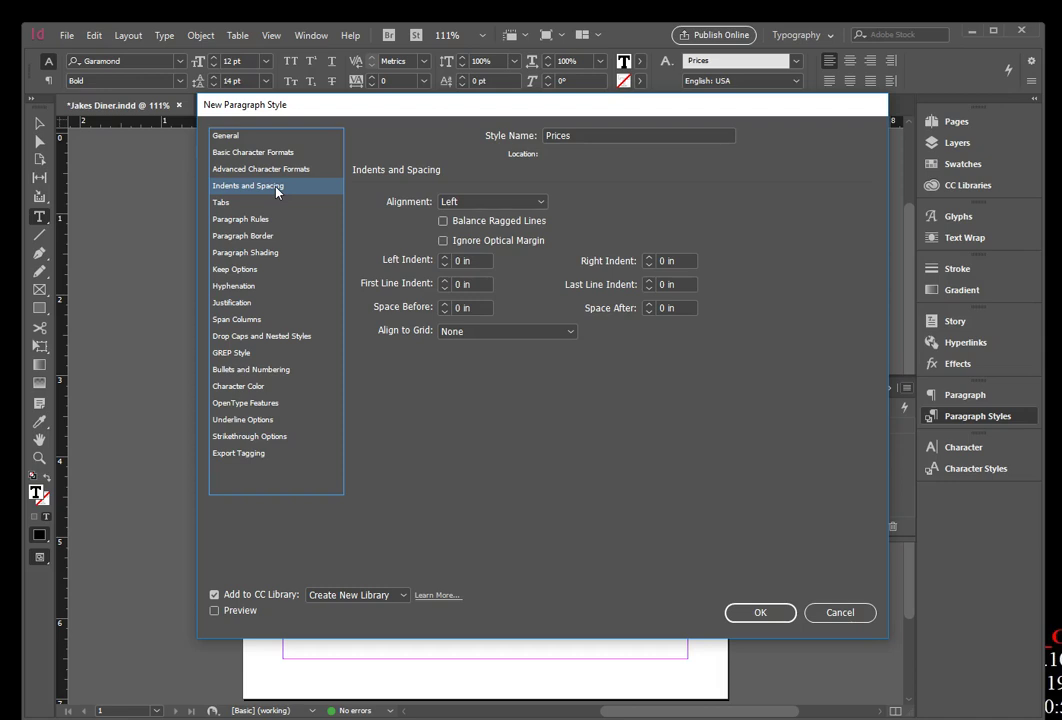
pyautogui.click(541, 203)
pyautogui.click(533, 231)
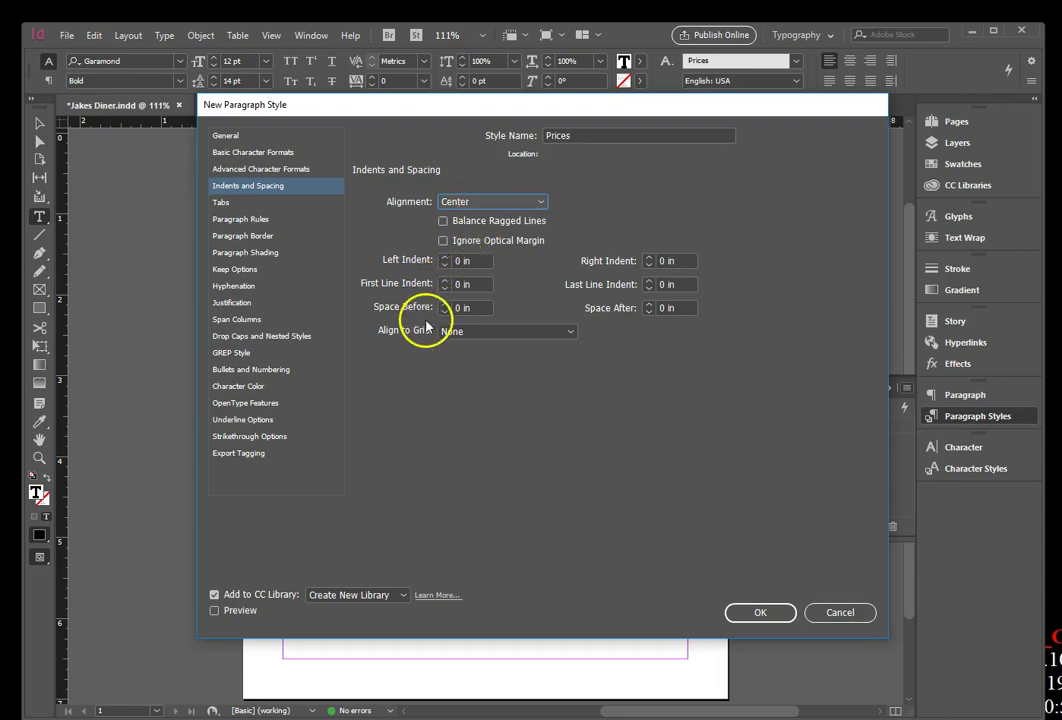
pyautogui.moveTo(678, 307); pyautogui.dragTo(655, 311)
pyautogui.write('.')
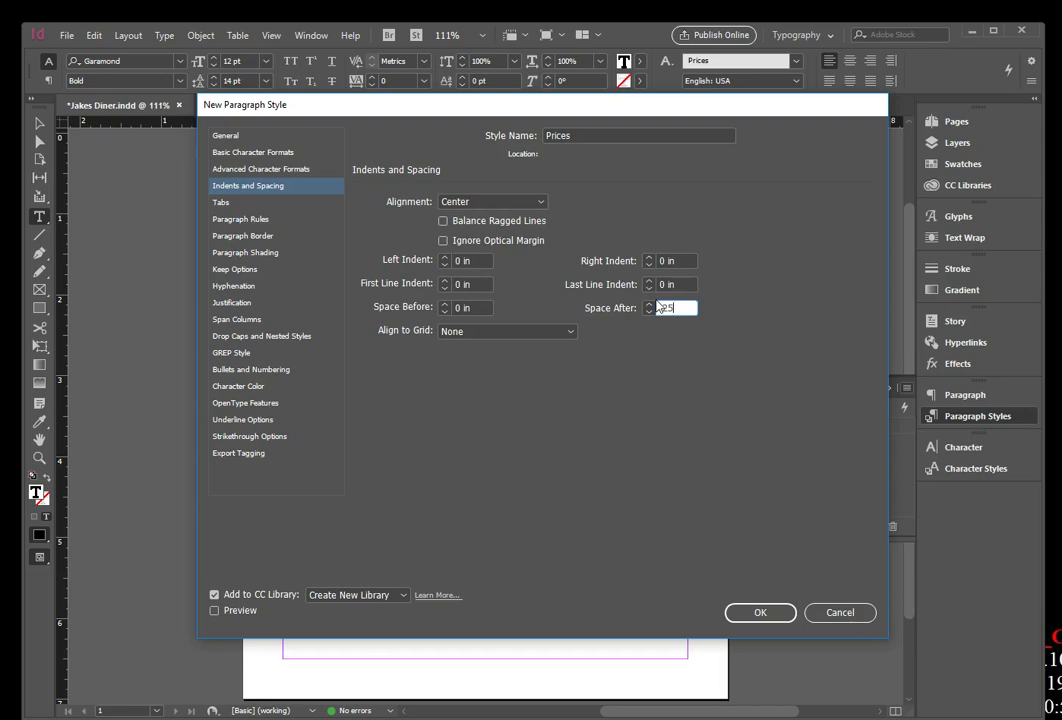
pyautogui.write('25')
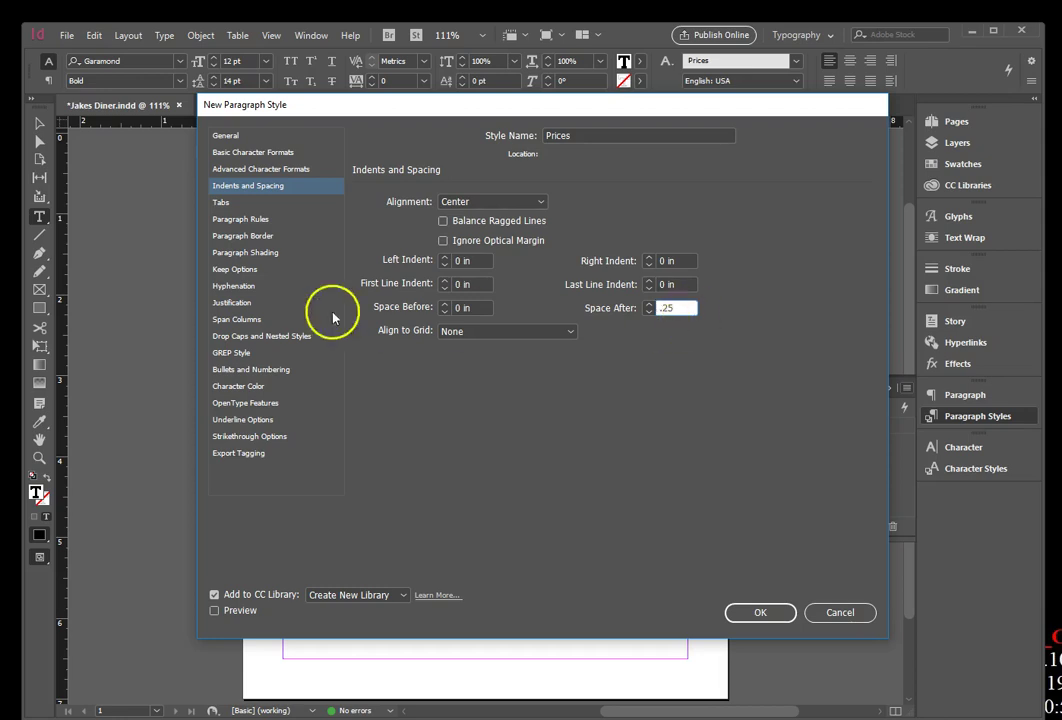
pyautogui.click(234, 220)
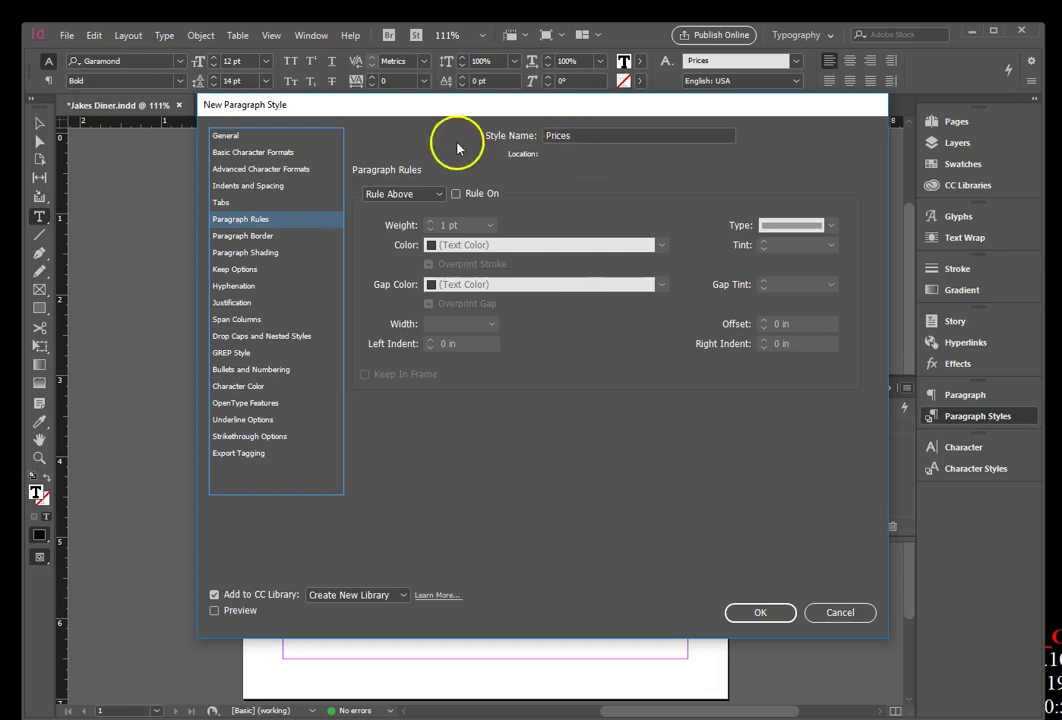
# - Turn on Rule Below with a 0.125 in offset
pyautogui.click(437, 195)
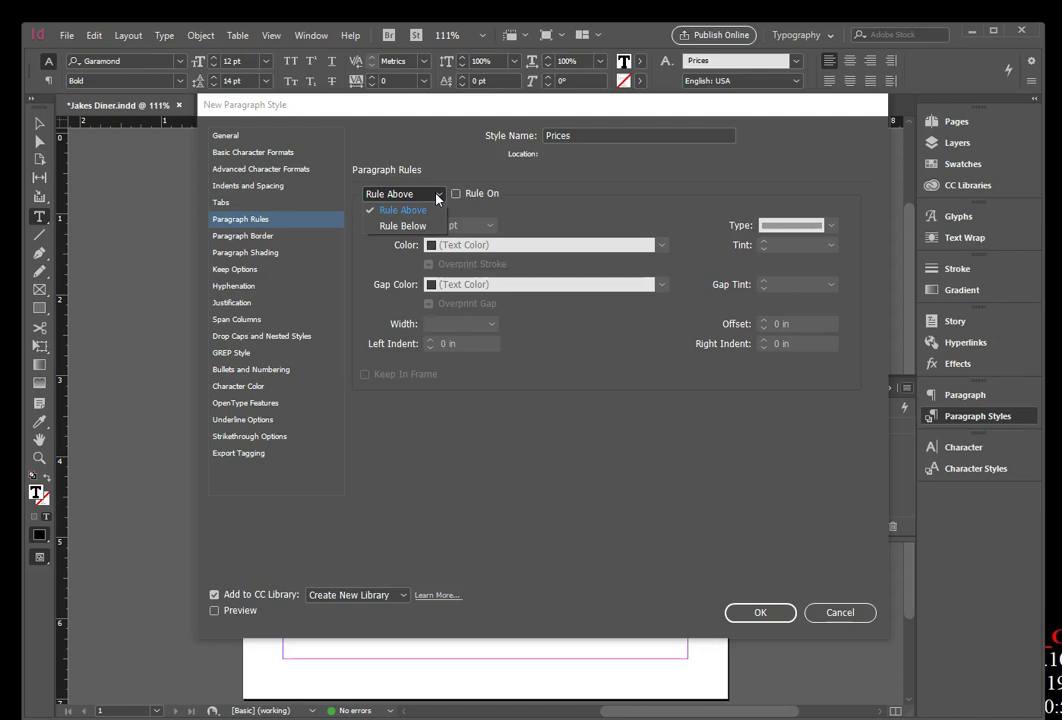
pyautogui.click(401, 226)
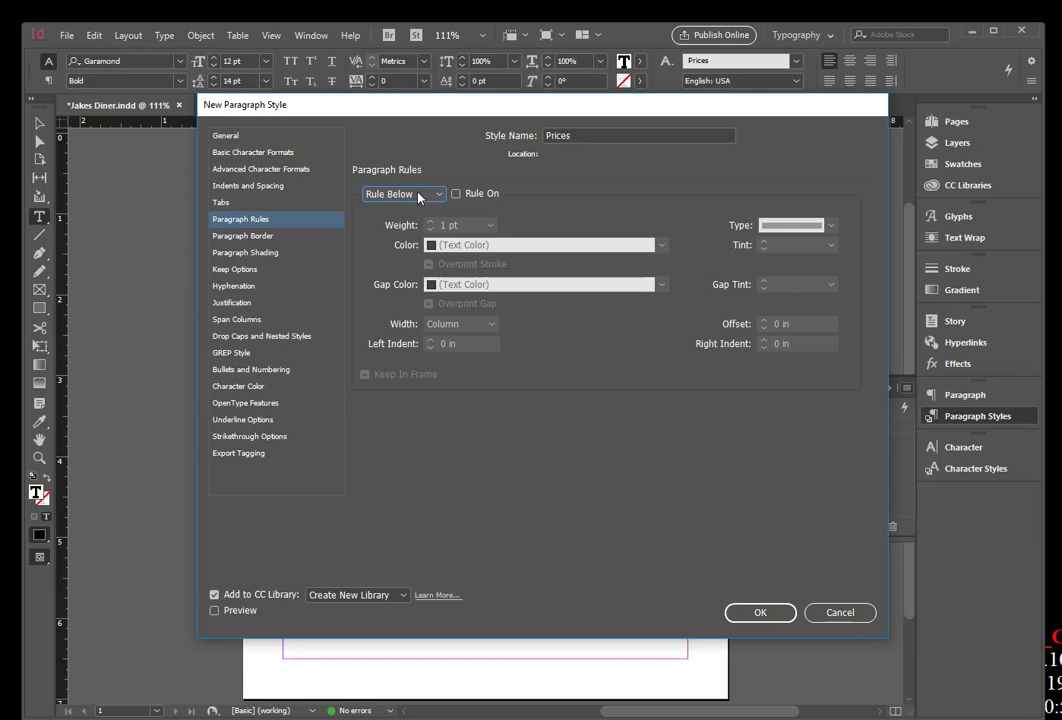
pyautogui.click(456, 193)
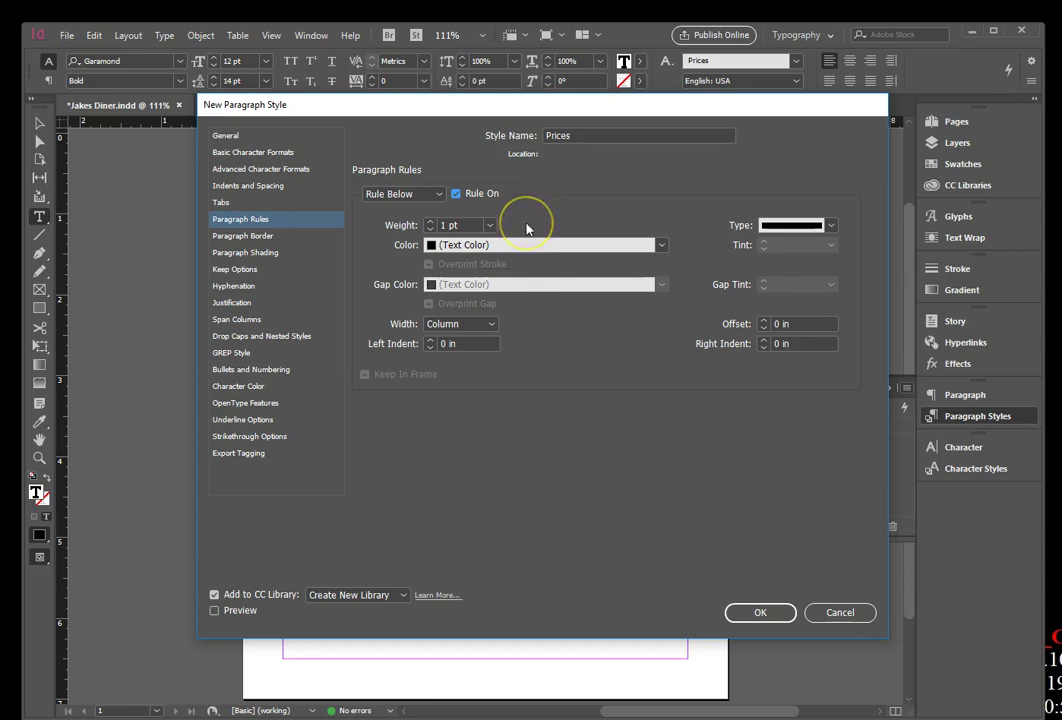
pyautogui.tripleClick(778, 323)
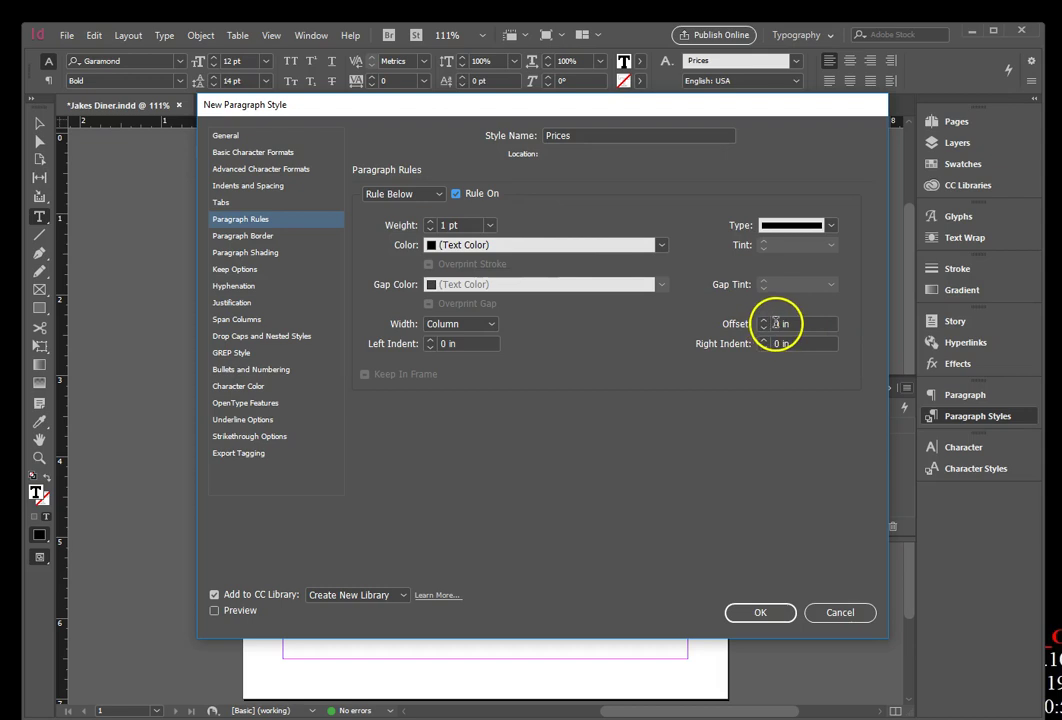
pyautogui.write('0')
pyautogui.write('.')
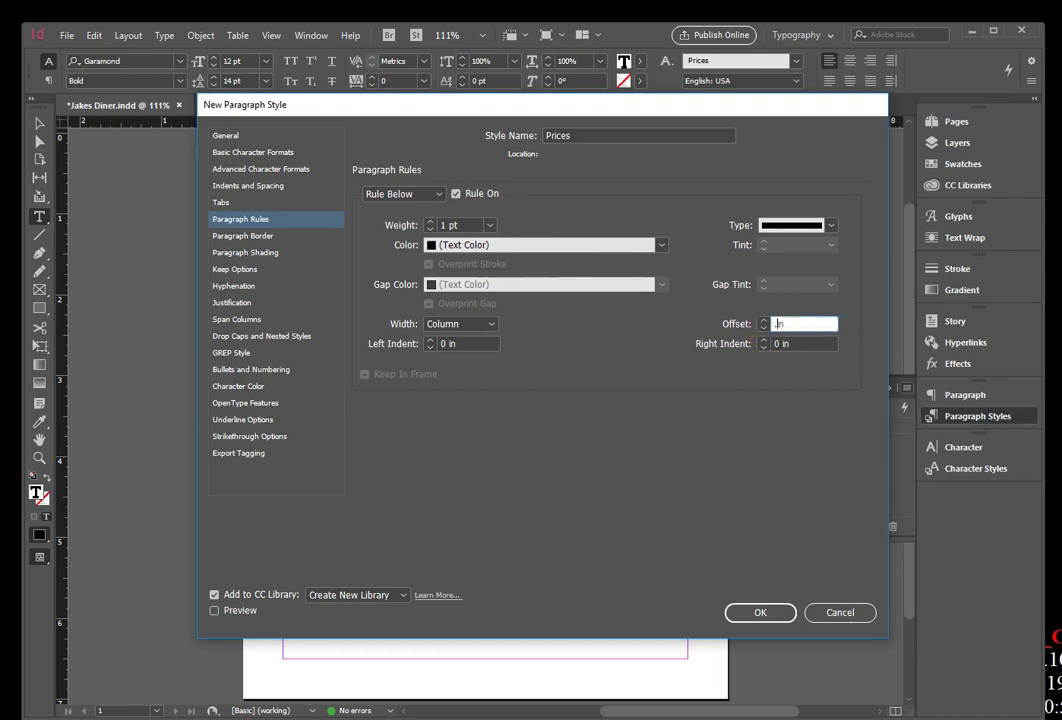
pyautogui.write('125')
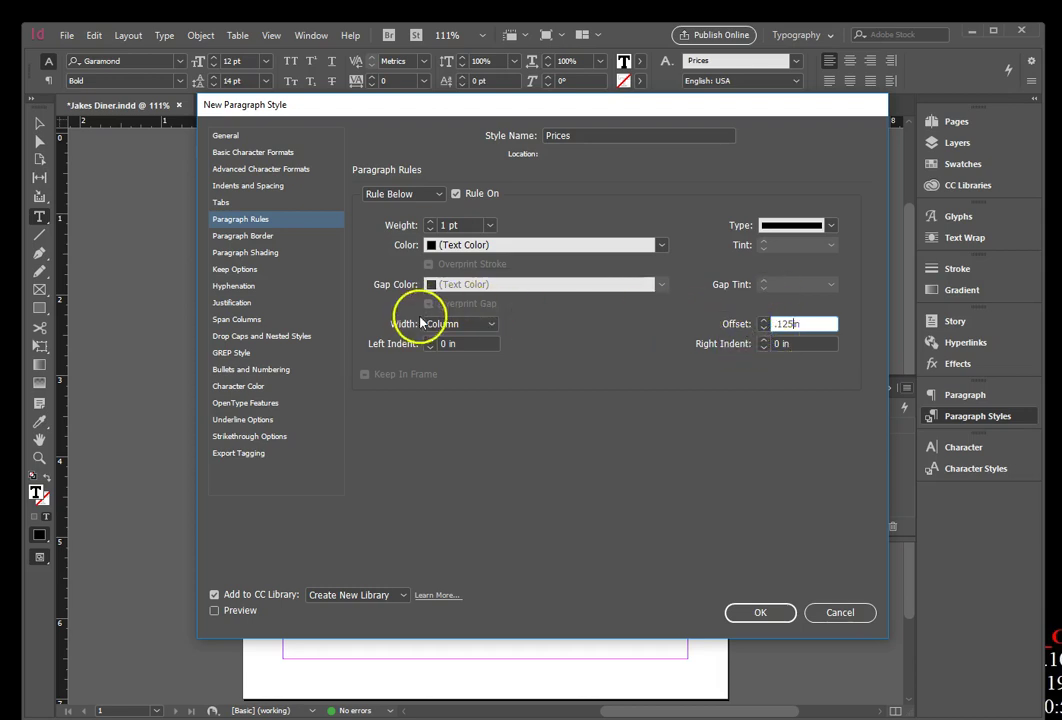
pyautogui.doubleClick(449, 343)
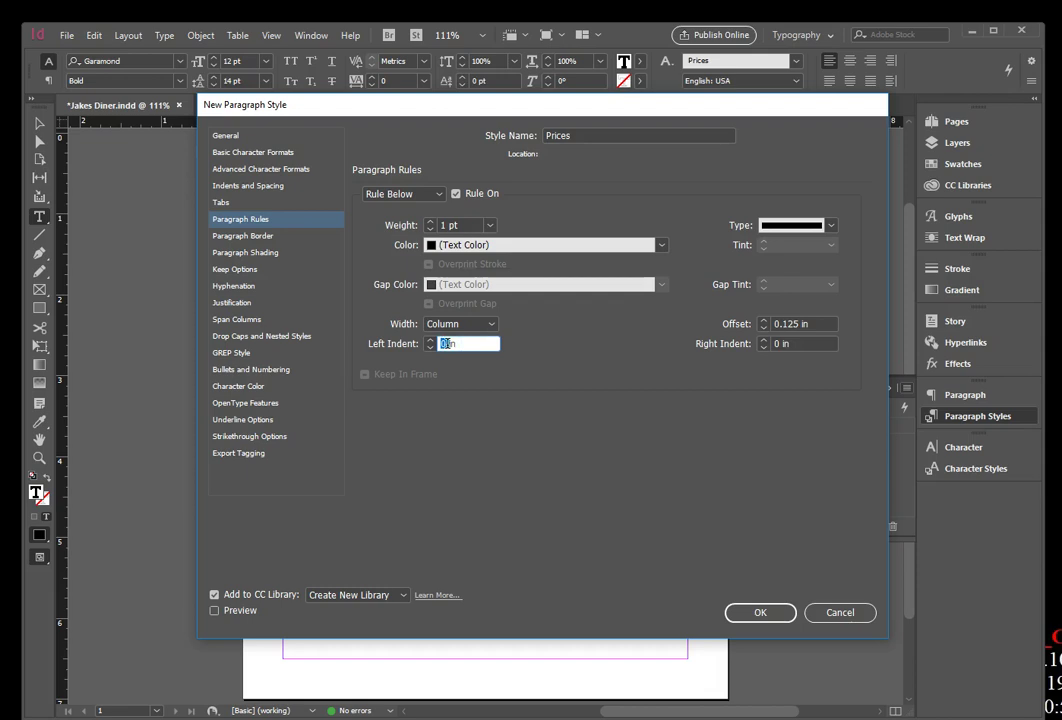
# - Give the rule 0.25 in left and right indents and confirm the Prices style
pyautogui.write('.25')
pyautogui.click(448, 341)
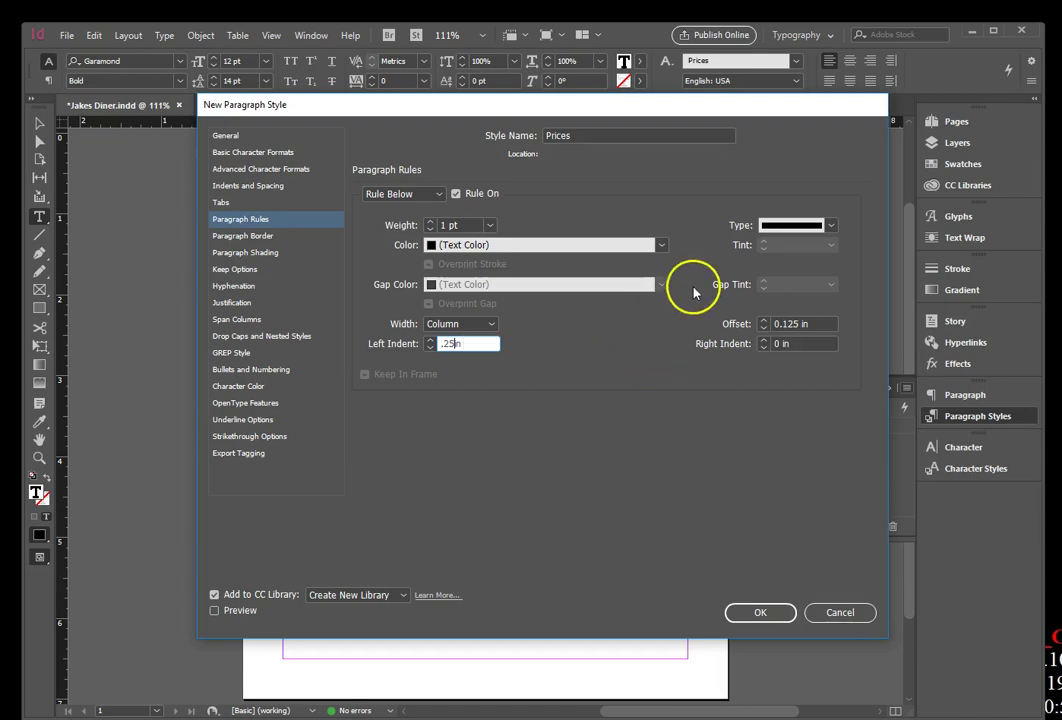
pyautogui.doubleClick(780, 344)
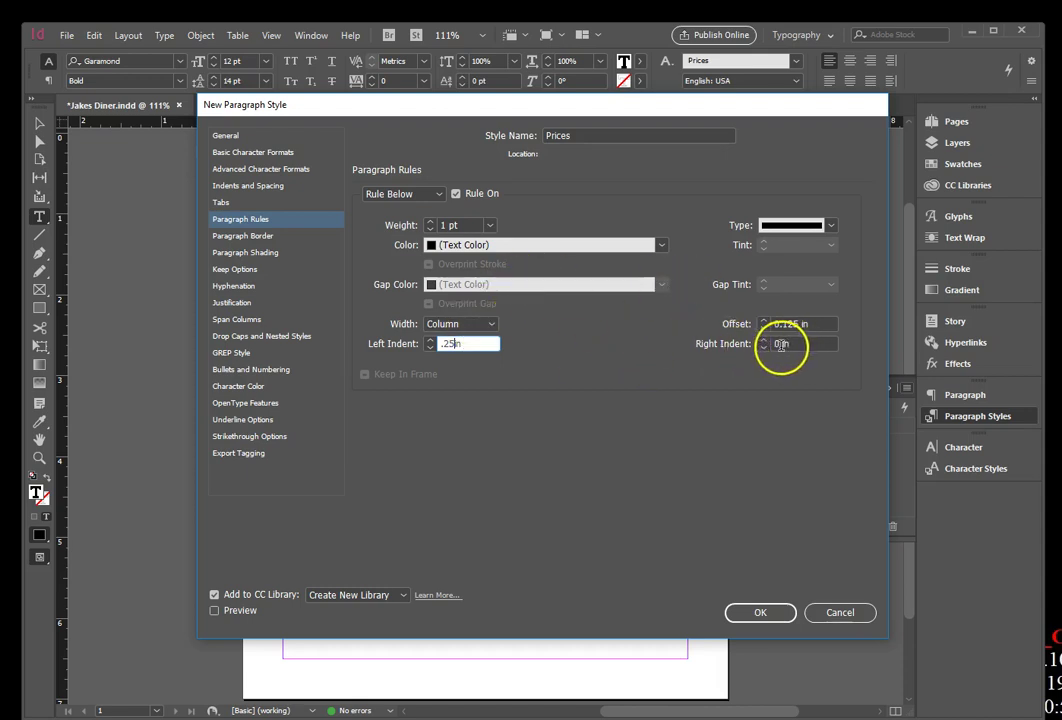
pyautogui.write('.25')
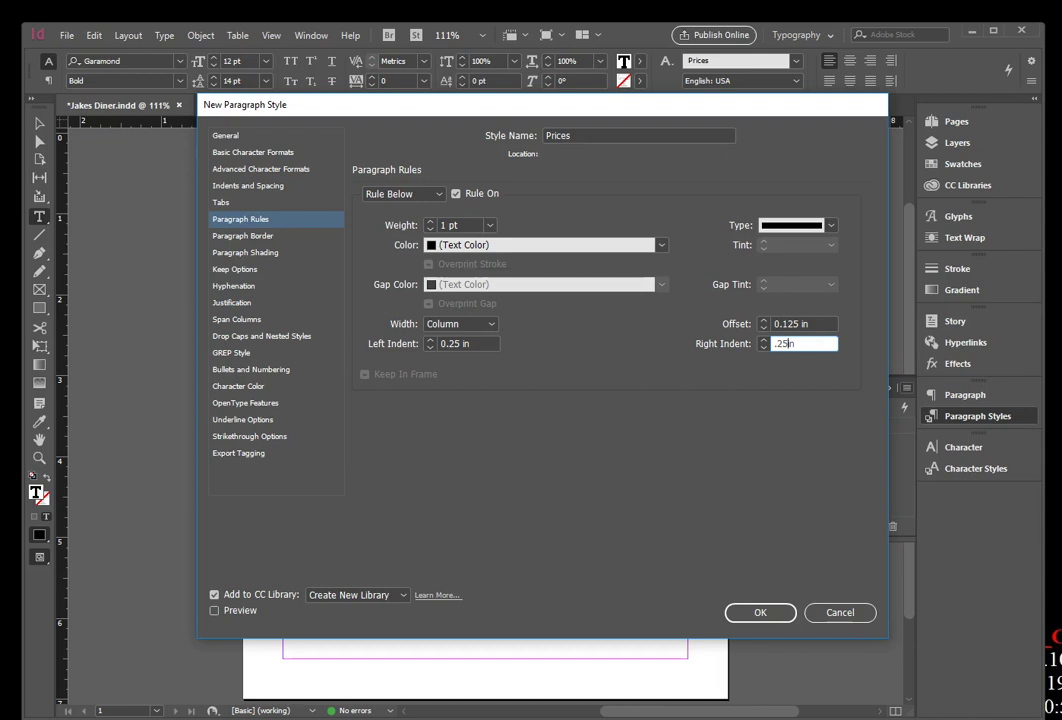
pyautogui.click(760, 614)
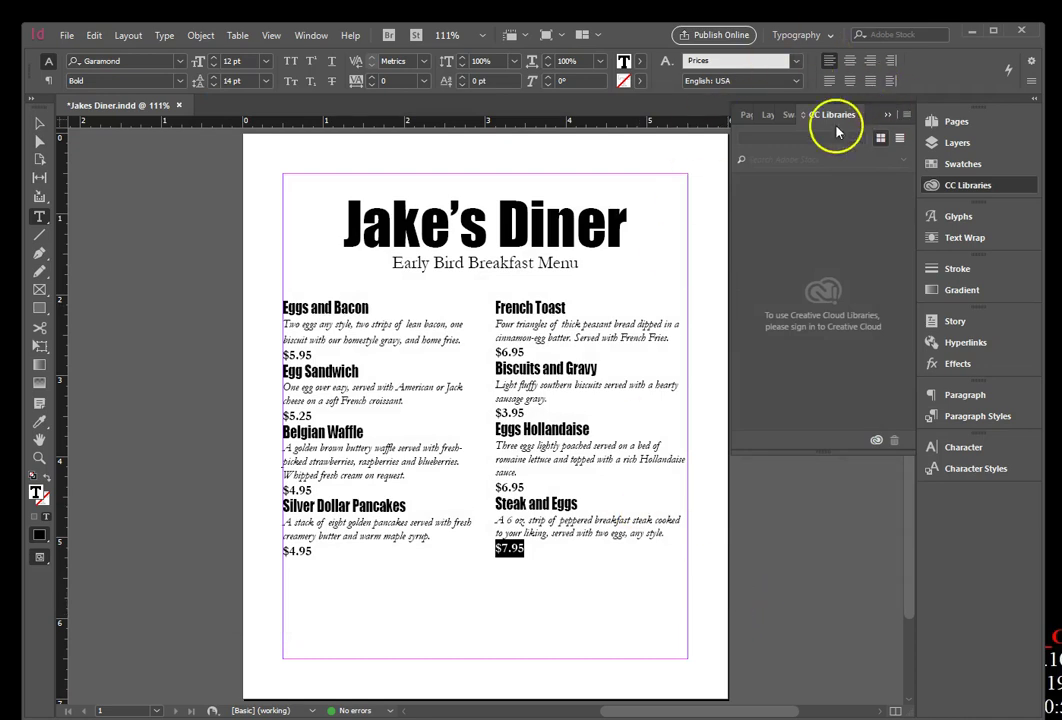
# - Select all the dish names, descriptions and prices in both columns and centre-align them
pyautogui.click(970, 416)
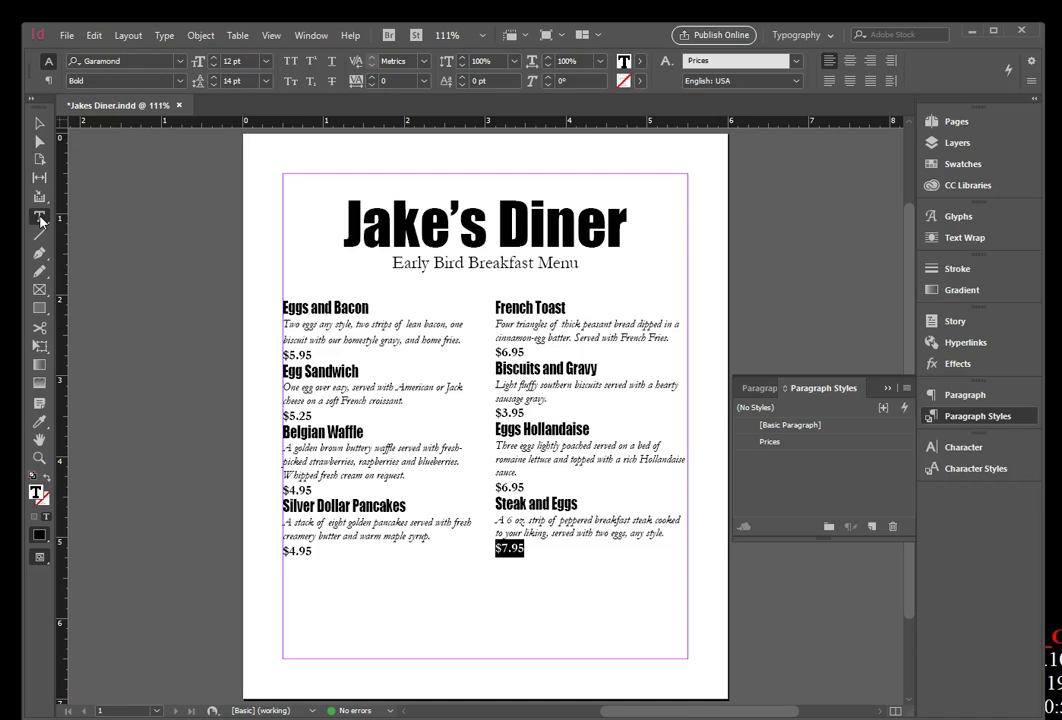
pyautogui.click(285, 310)
pyautogui.moveTo(285, 310); pyautogui.dragTo(646, 561)
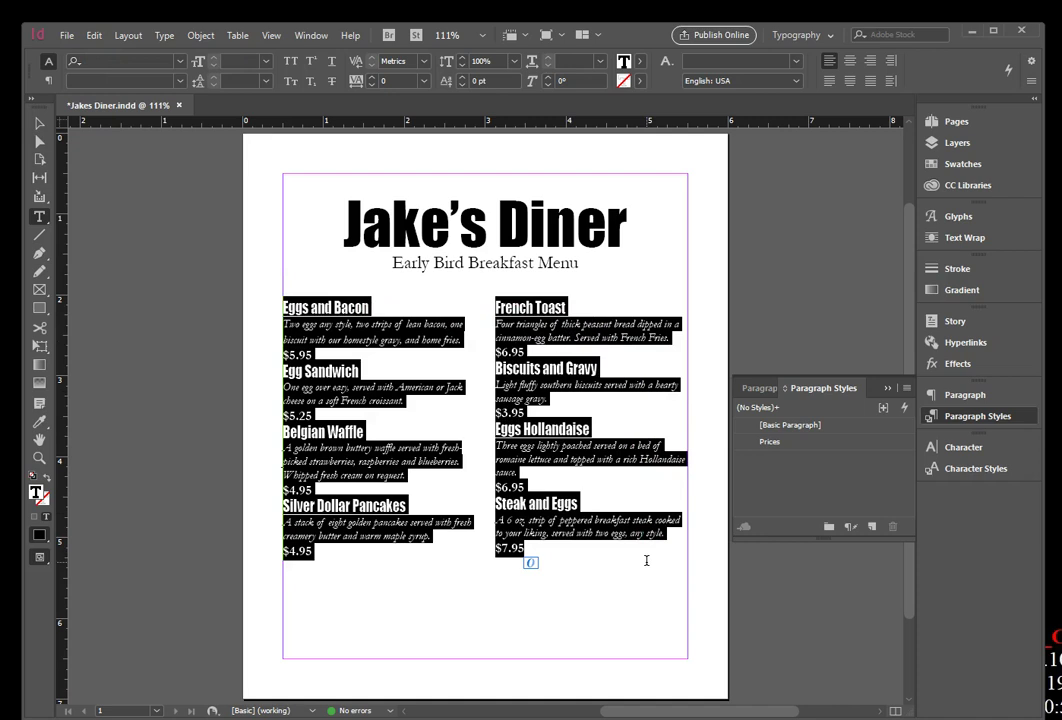
pyautogui.moveTo(642, 558); pyautogui.dragTo(993, 410)
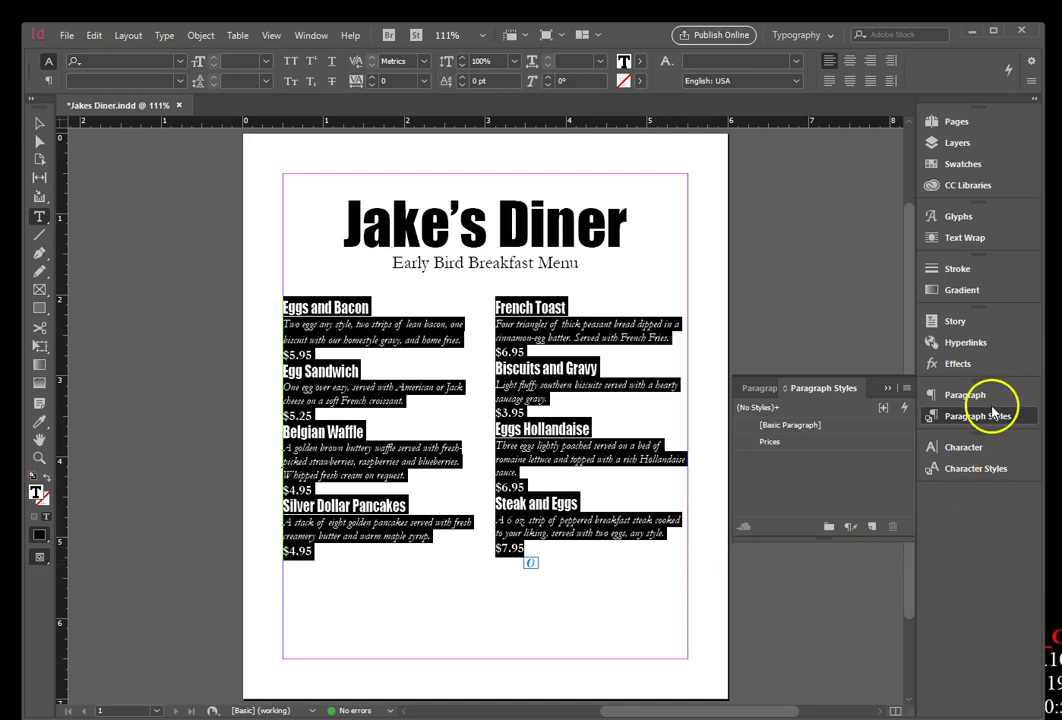
pyautogui.click(970, 396)
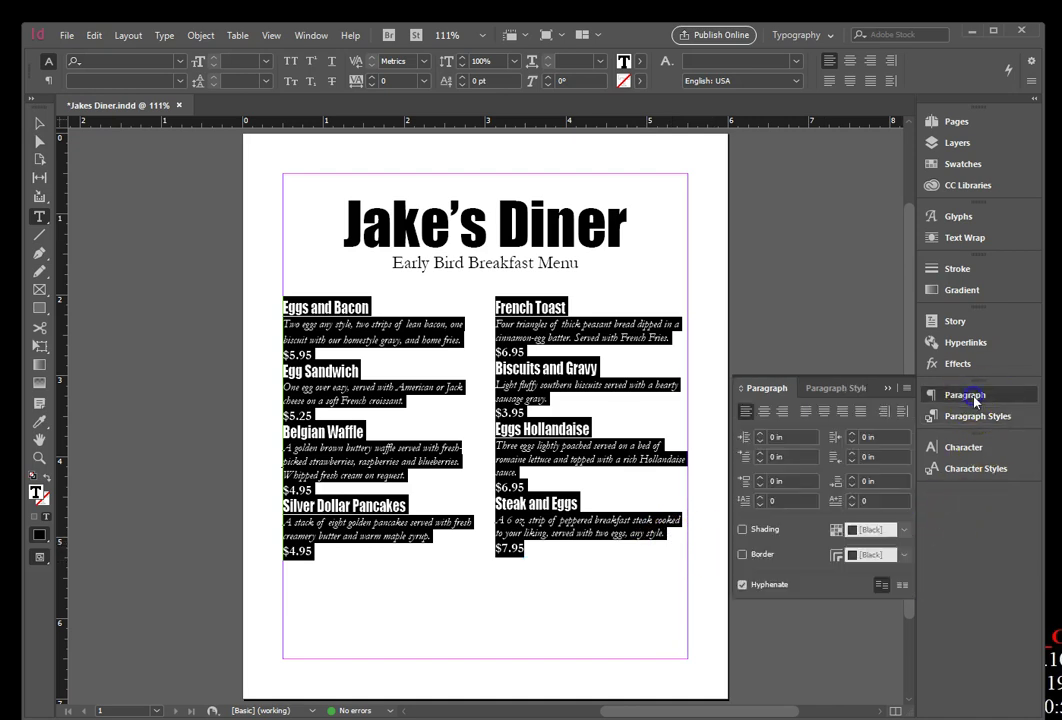
pyautogui.click(764, 413)
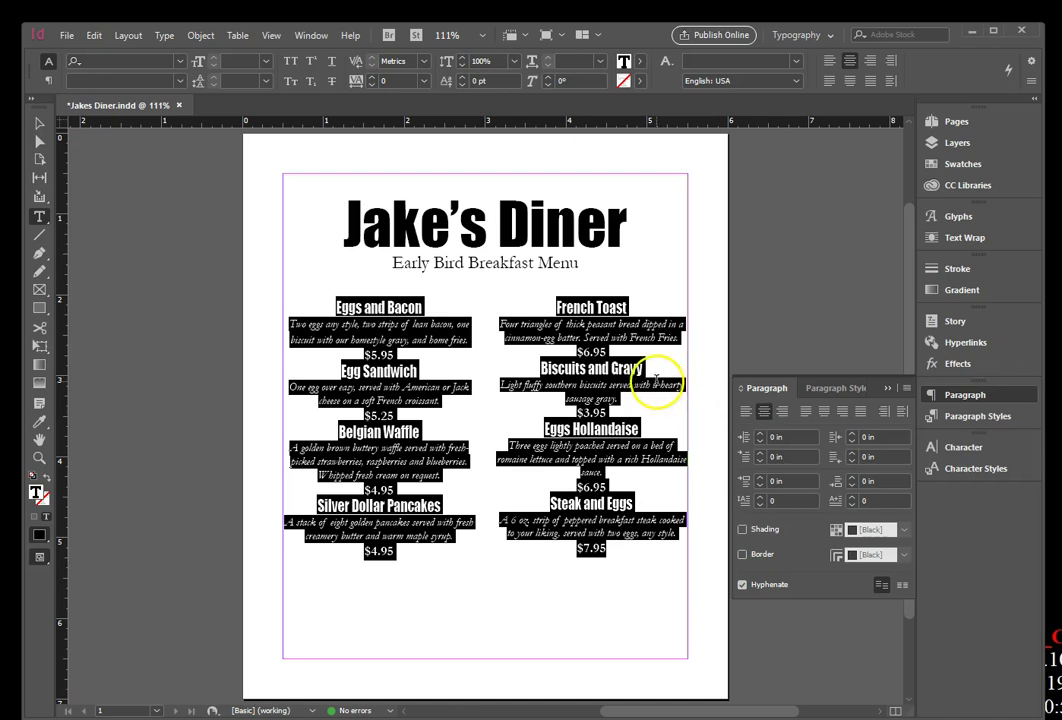
pyautogui.click(368, 354)
pyautogui.moveTo(366, 354); pyautogui.dragTo(397, 355)
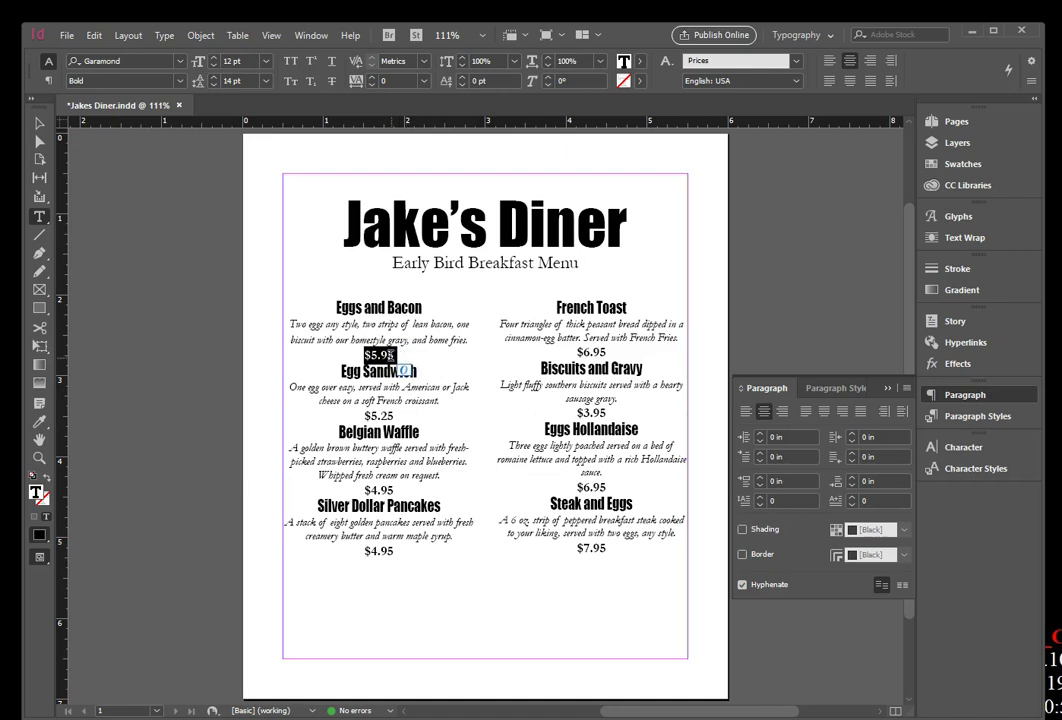
pyautogui.click(385, 355)
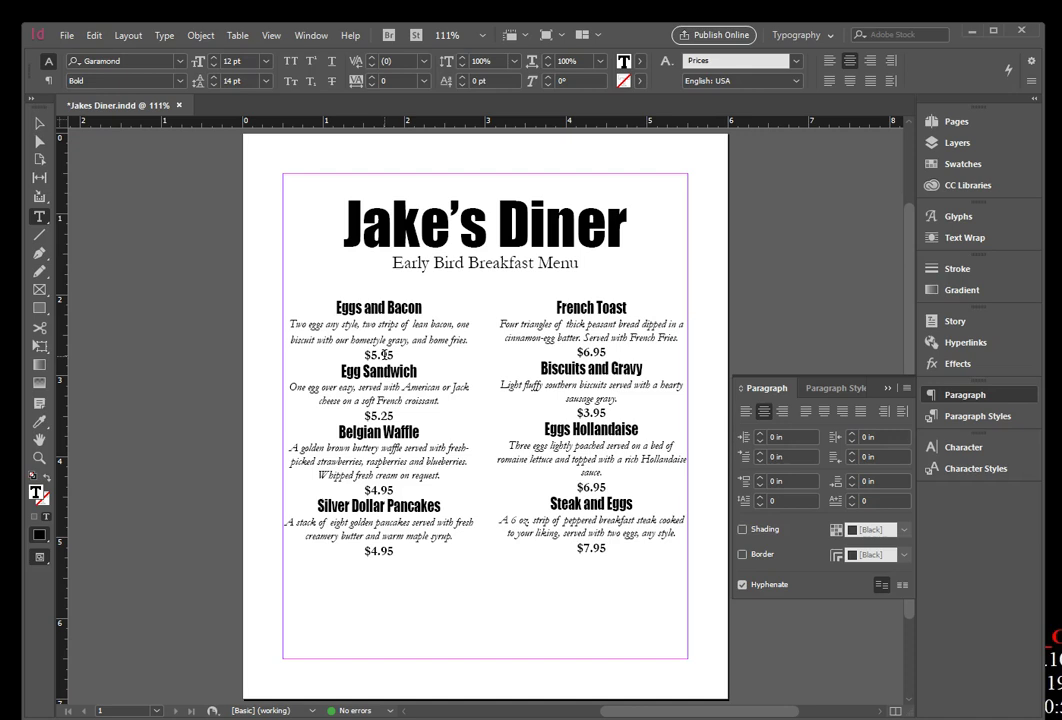
# - Apply the Prices paragraph style to the $5.95, $5.25 and Belgian Waffle $4.95 prices
pyautogui.click(843, 389)
pyautogui.click(765, 444)
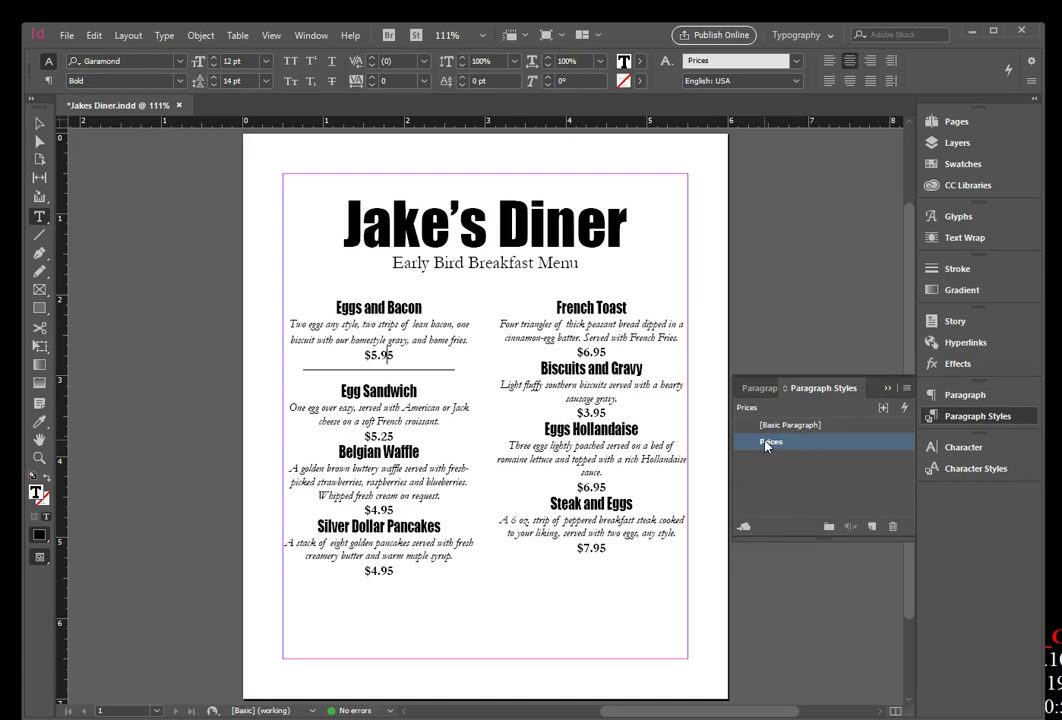
pyautogui.click(385, 436)
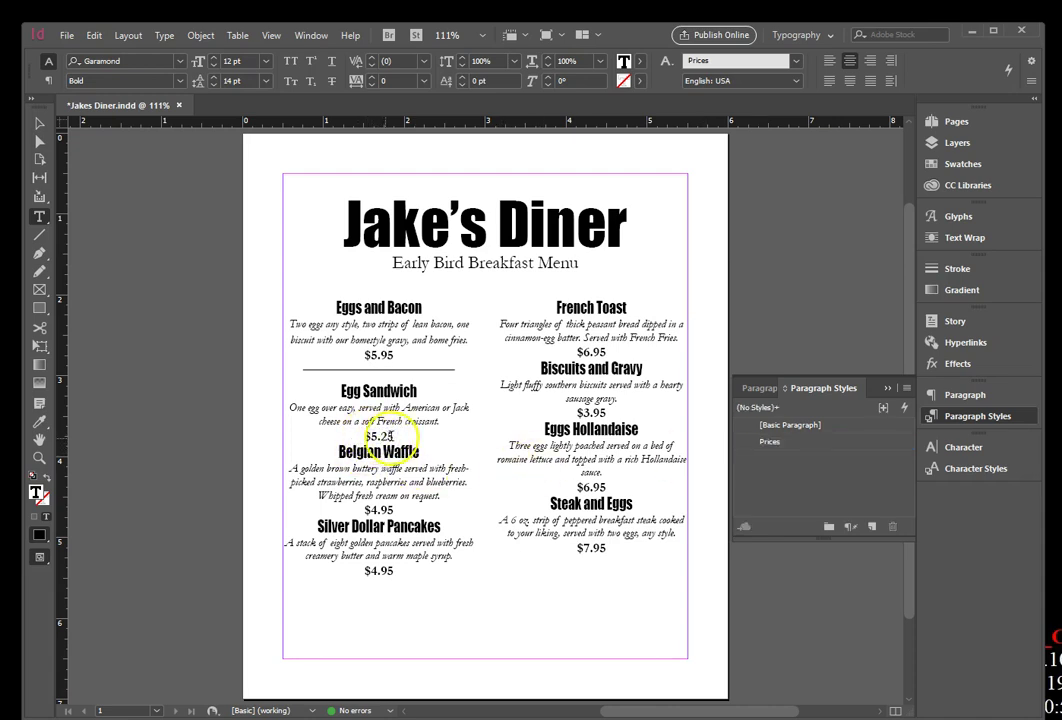
pyautogui.click(765, 443)
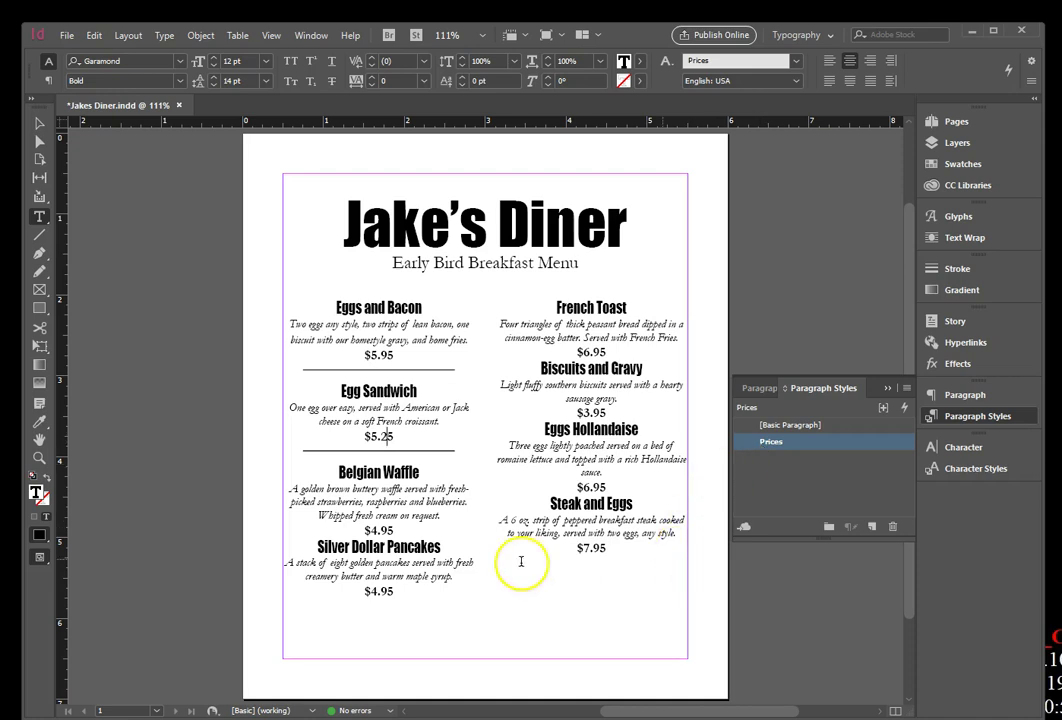
pyautogui.click(386, 529)
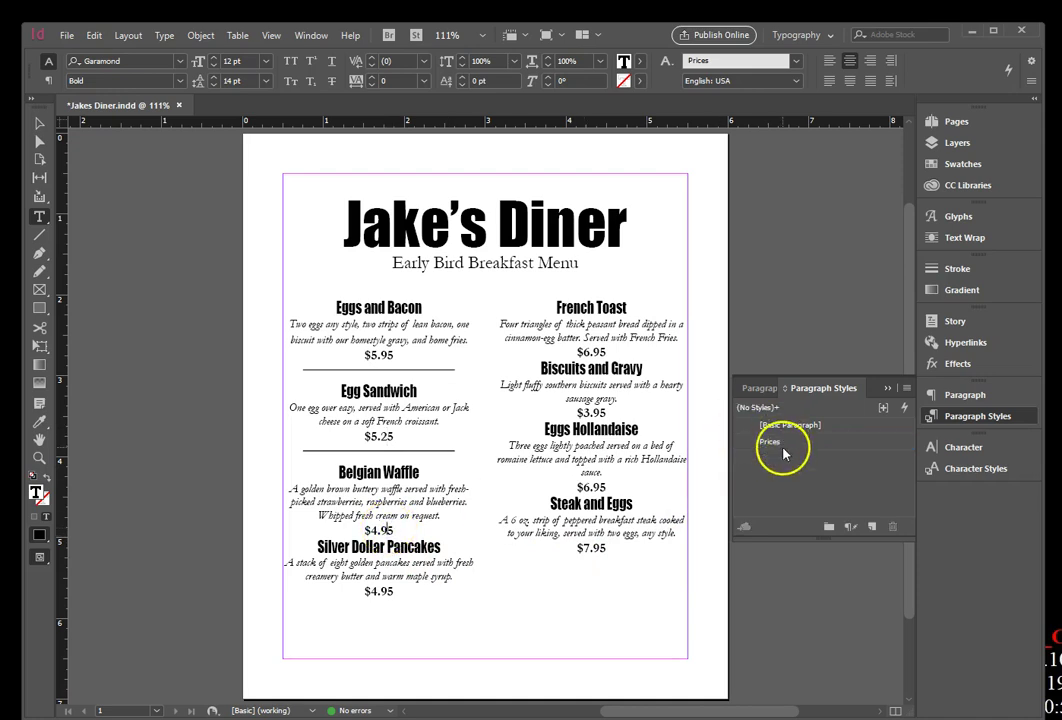
pyautogui.click(770, 441)
# - Apply Prices to the French Toast $6.95, $3.95 and Eggs Hollandaise $6.95 prices
pyautogui.click(591, 352)
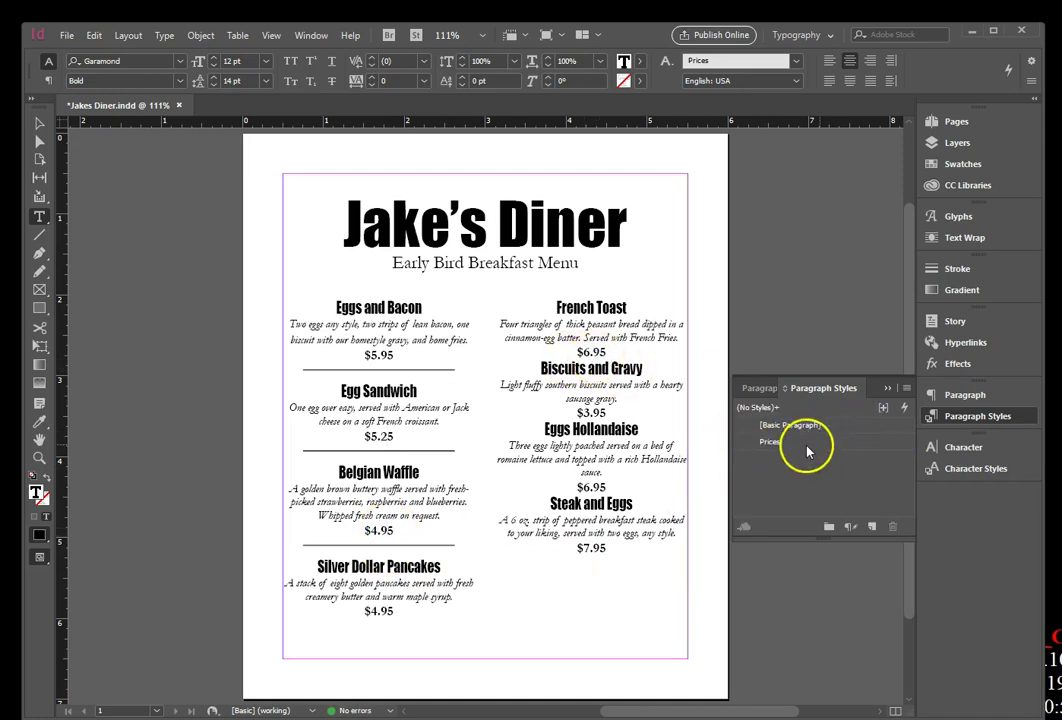
pyautogui.click(778, 441)
pyautogui.click(591, 432)
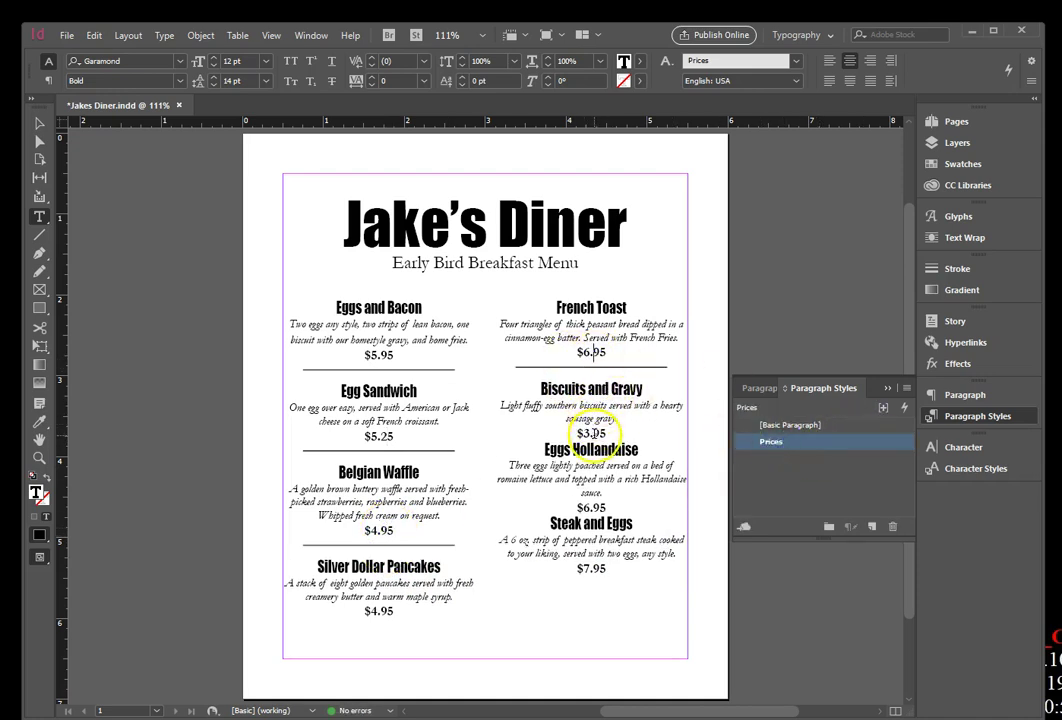
pyautogui.click(770, 441)
pyautogui.click(593, 526)
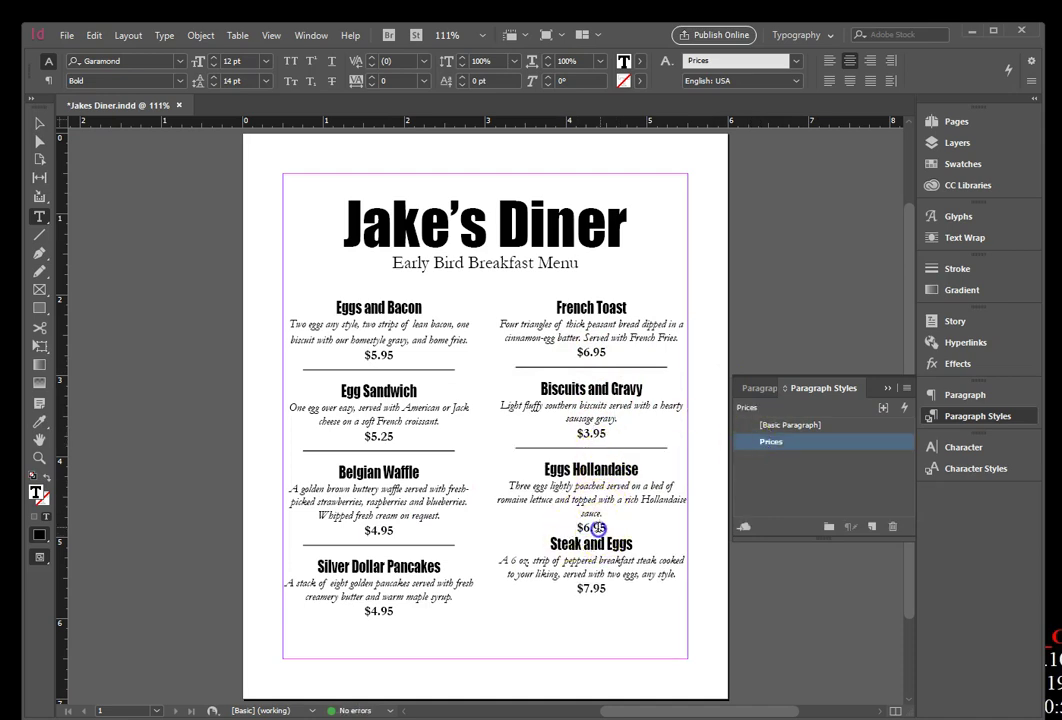
pyautogui.click(768, 443)
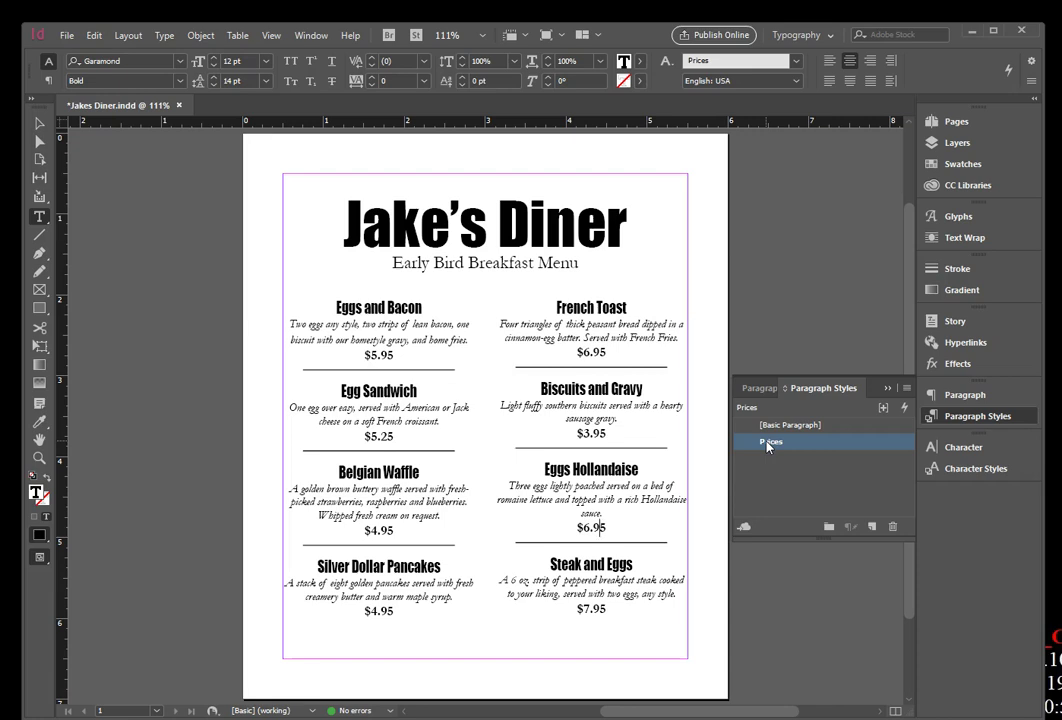
pyautogui.click(274, 38)
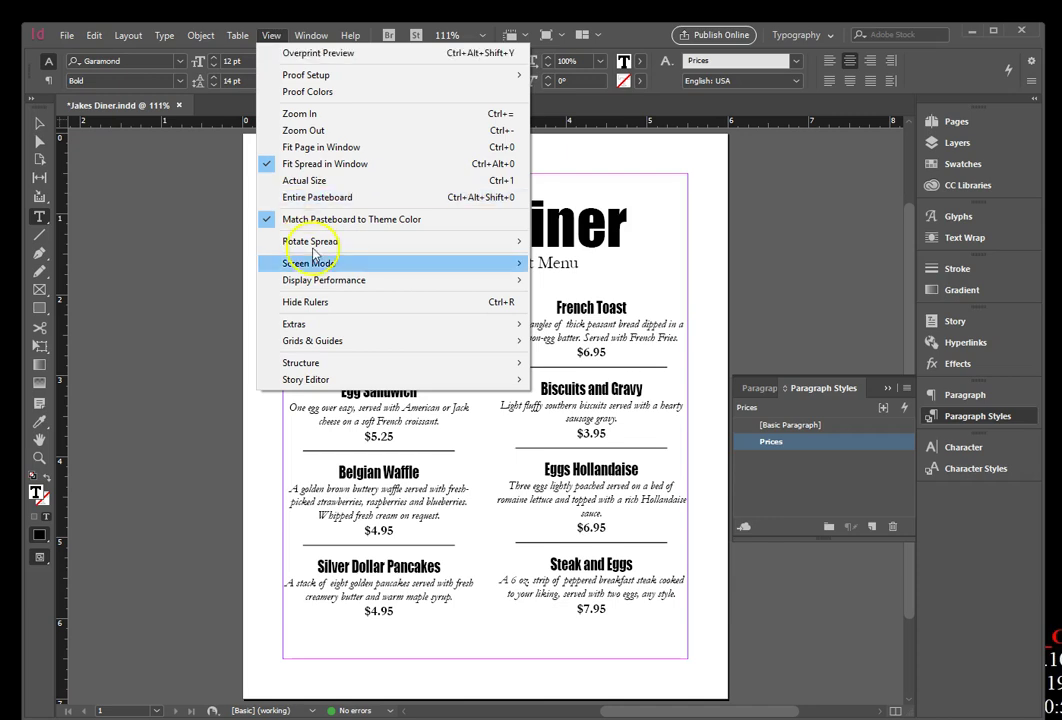
# - Hide the page's margin and column guides via View > Grids & Guides > Hide Guides
pyautogui.moveTo(347, 346)
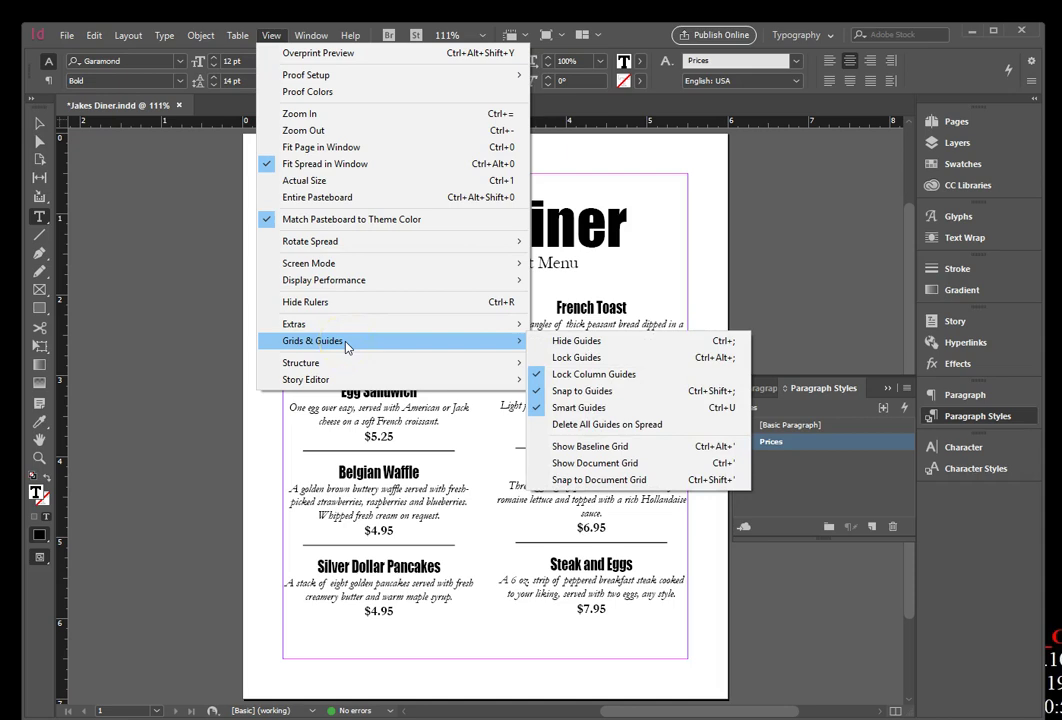
pyautogui.click(581, 341)
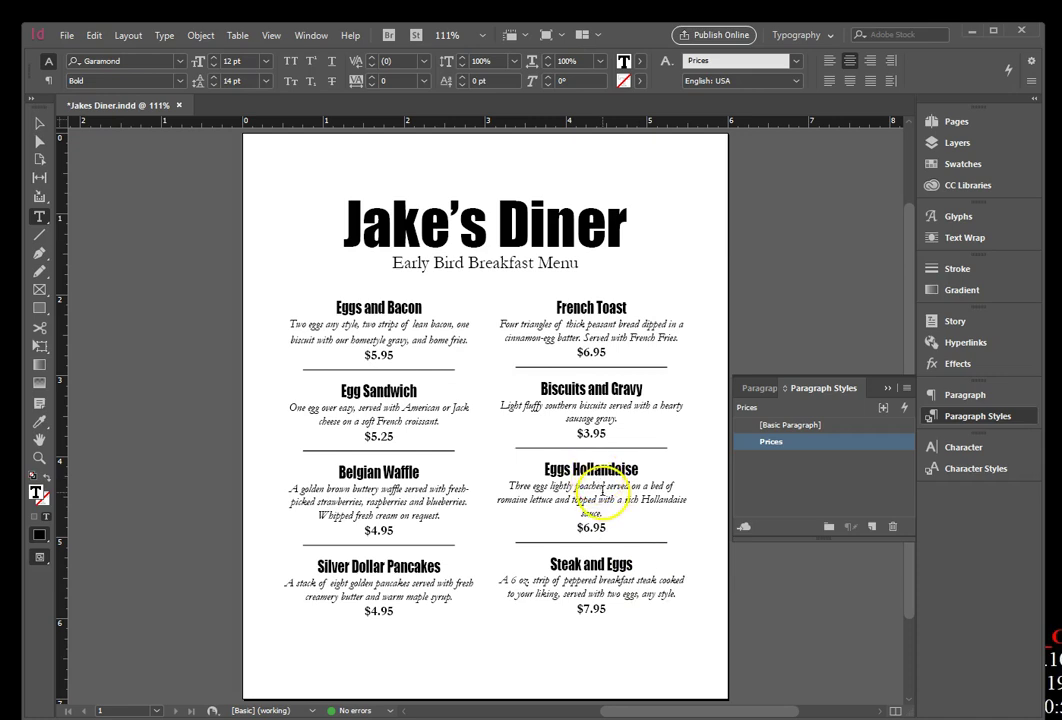
pyautogui.click(641, 500)
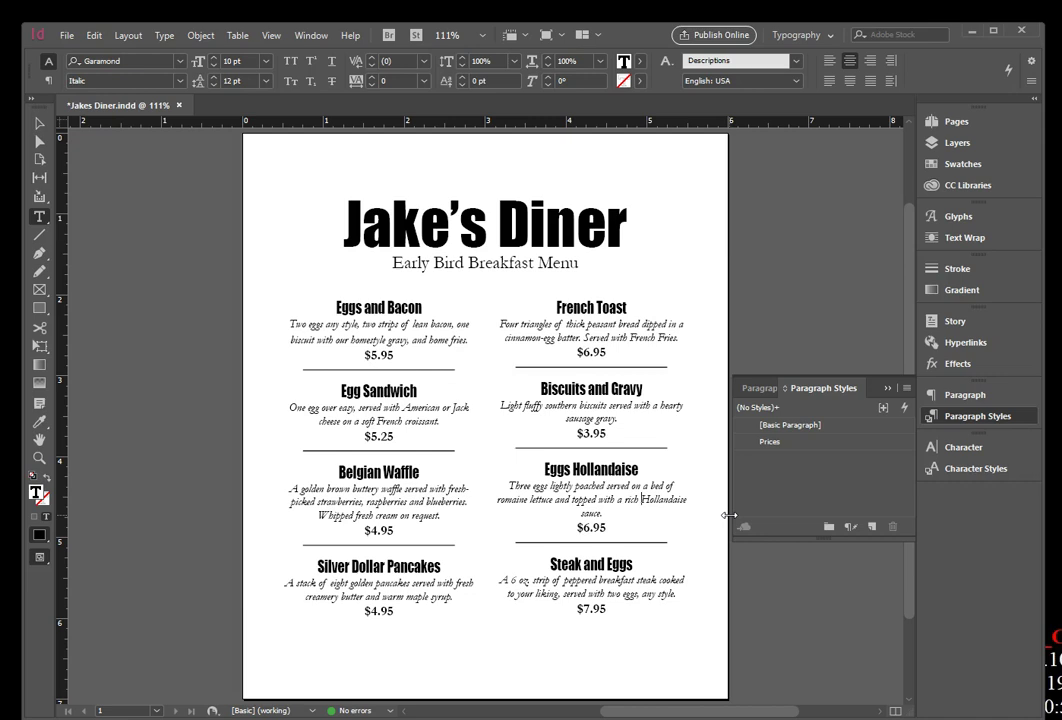
# - Insert a line break before 'Hollandaise sauce.' in the Eggs Hollandaise description and save the menu
pyautogui.click(726, 516)
pyautogui.hotkey('shift', 'Return')
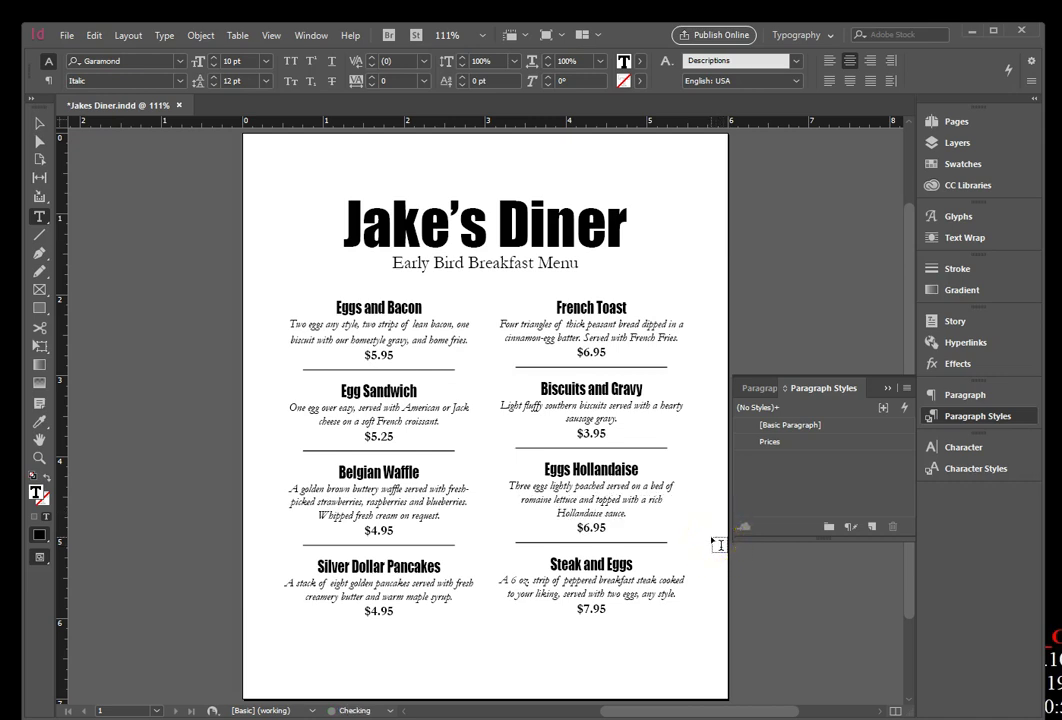
pyautogui.click(732, 532)
pyautogui.click(733, 484)
pyautogui.click(60, 35)
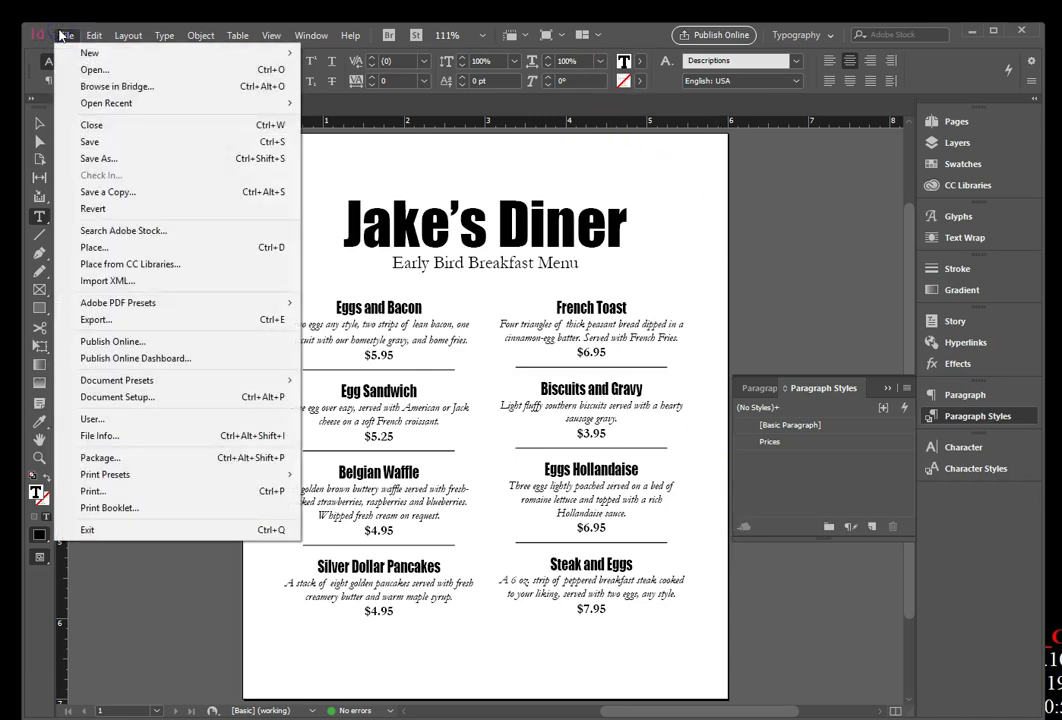
pyautogui.click(95, 141)
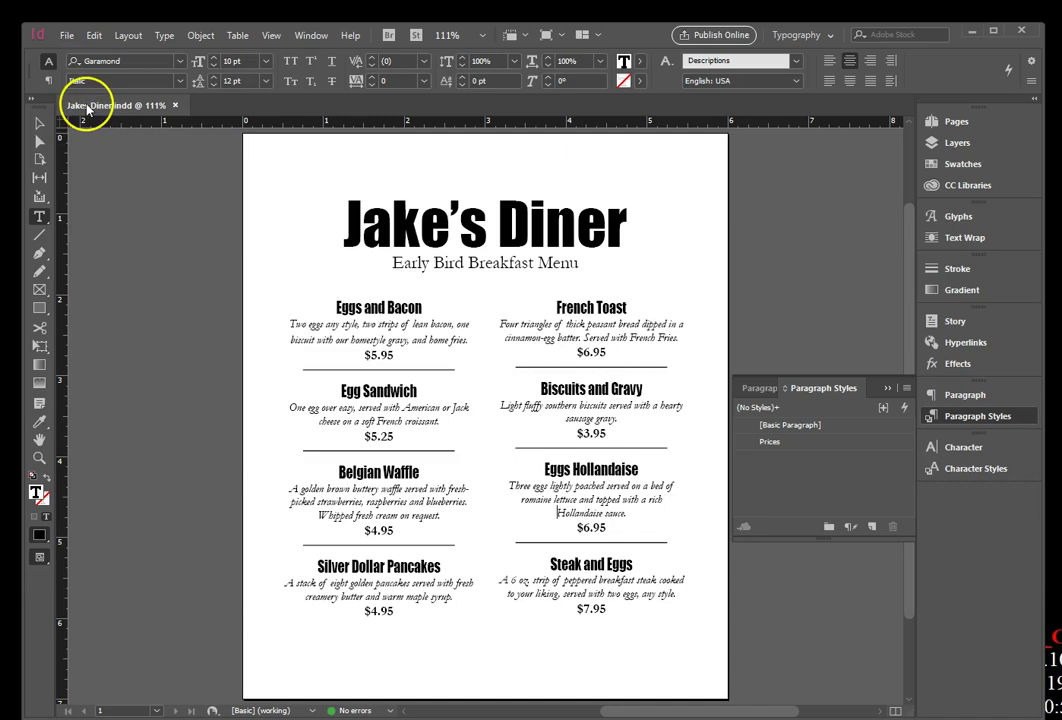